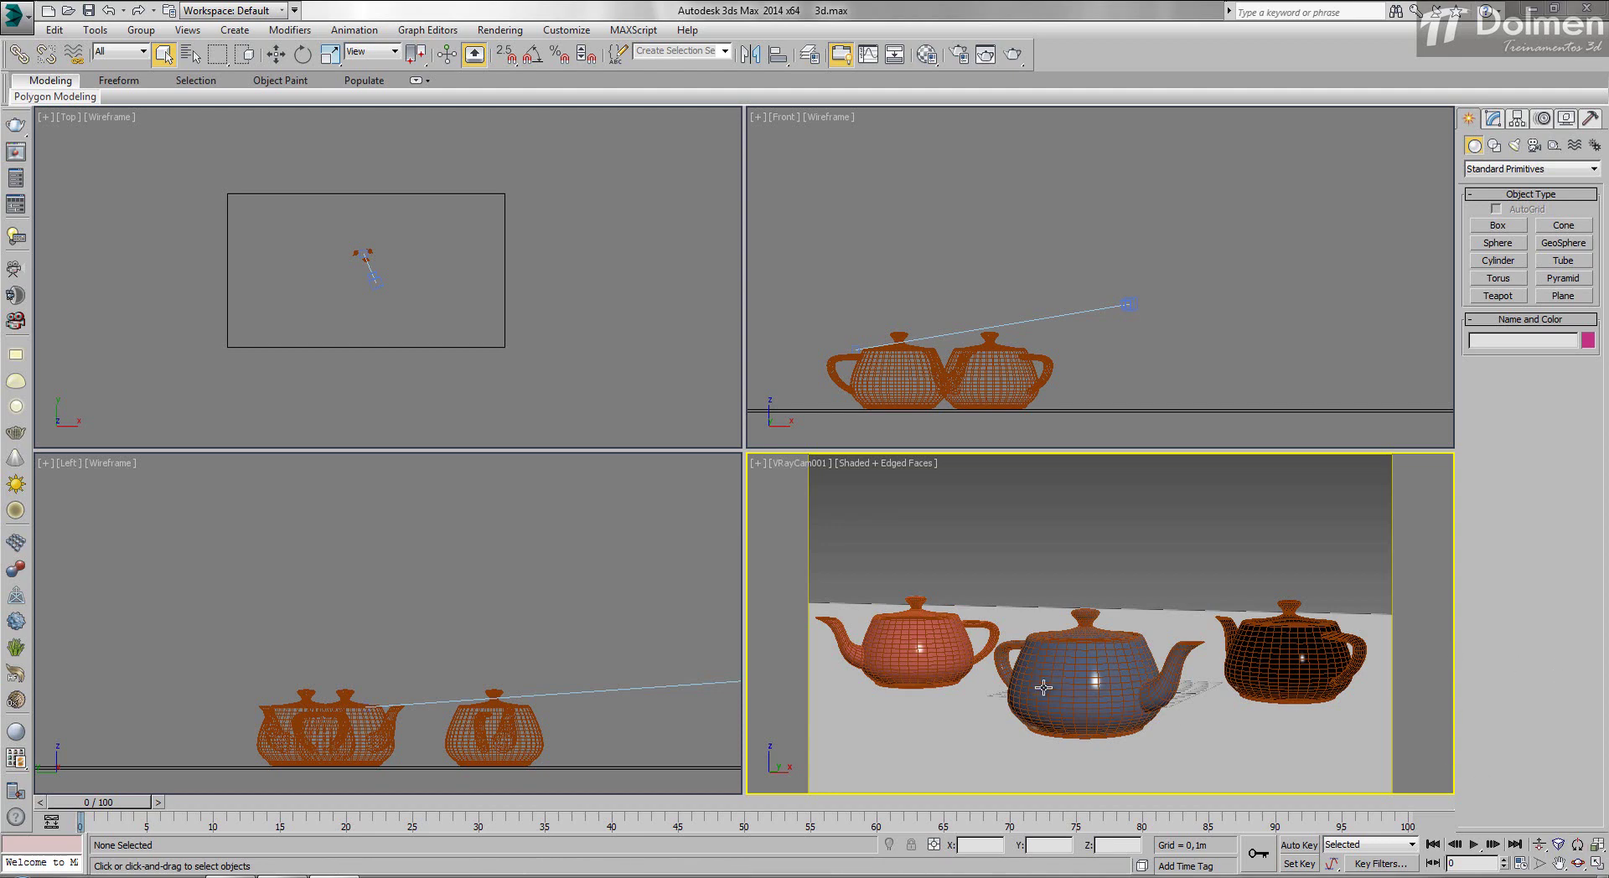
Select each of the three teapots in the camera view in turn, then clear the selection
left_click(1035, 618)
left_click(944, 633)
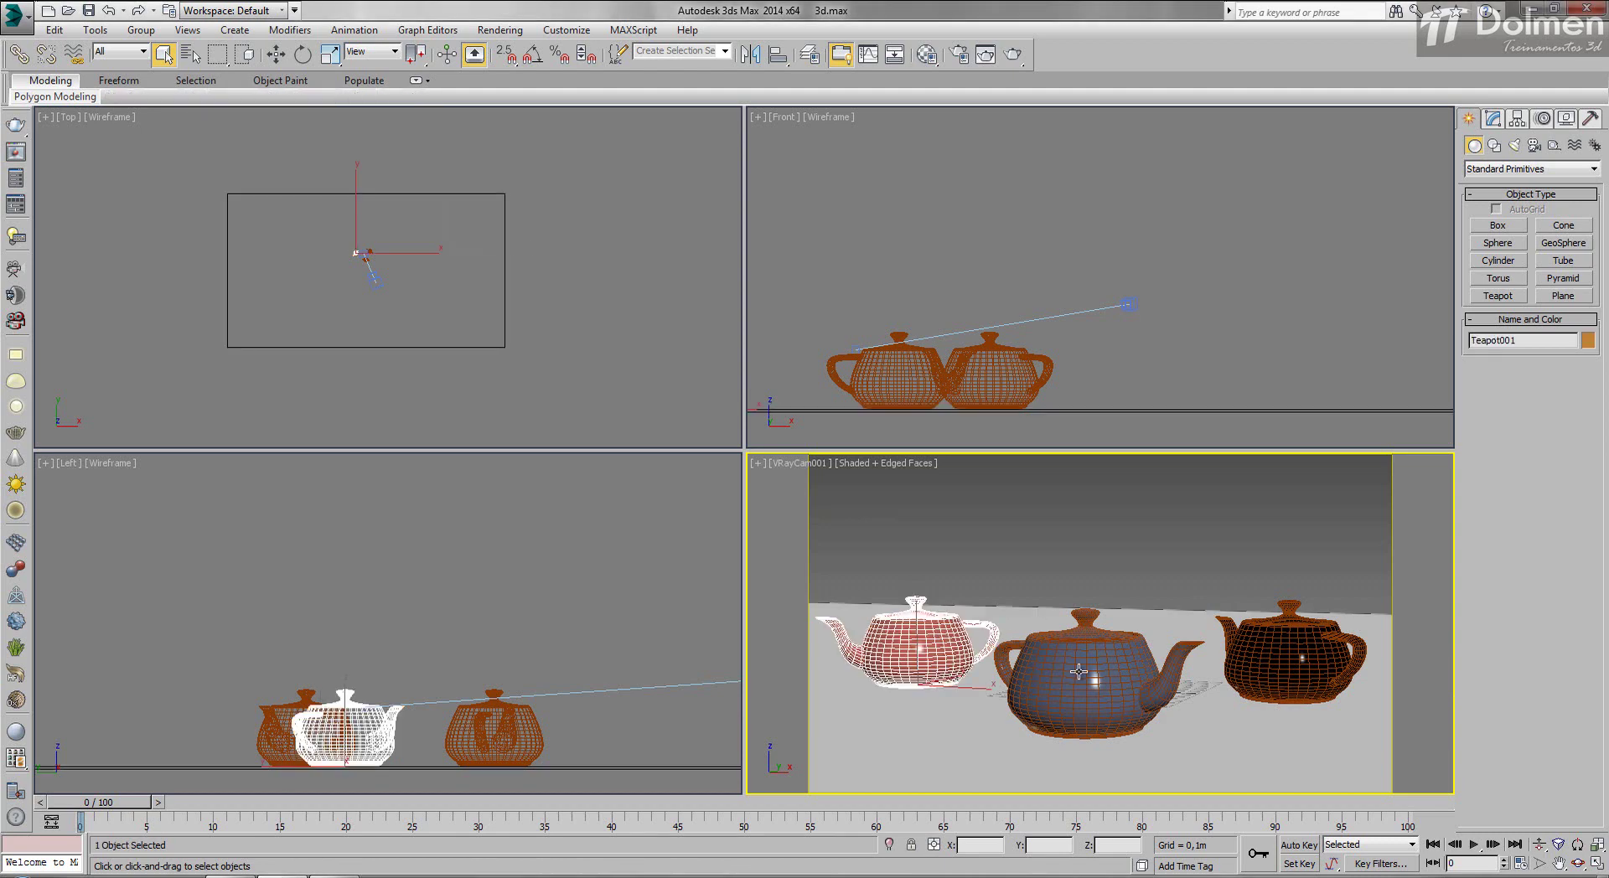
left_click(1079, 671)
left_click(1242, 643)
left_click(1185, 540)
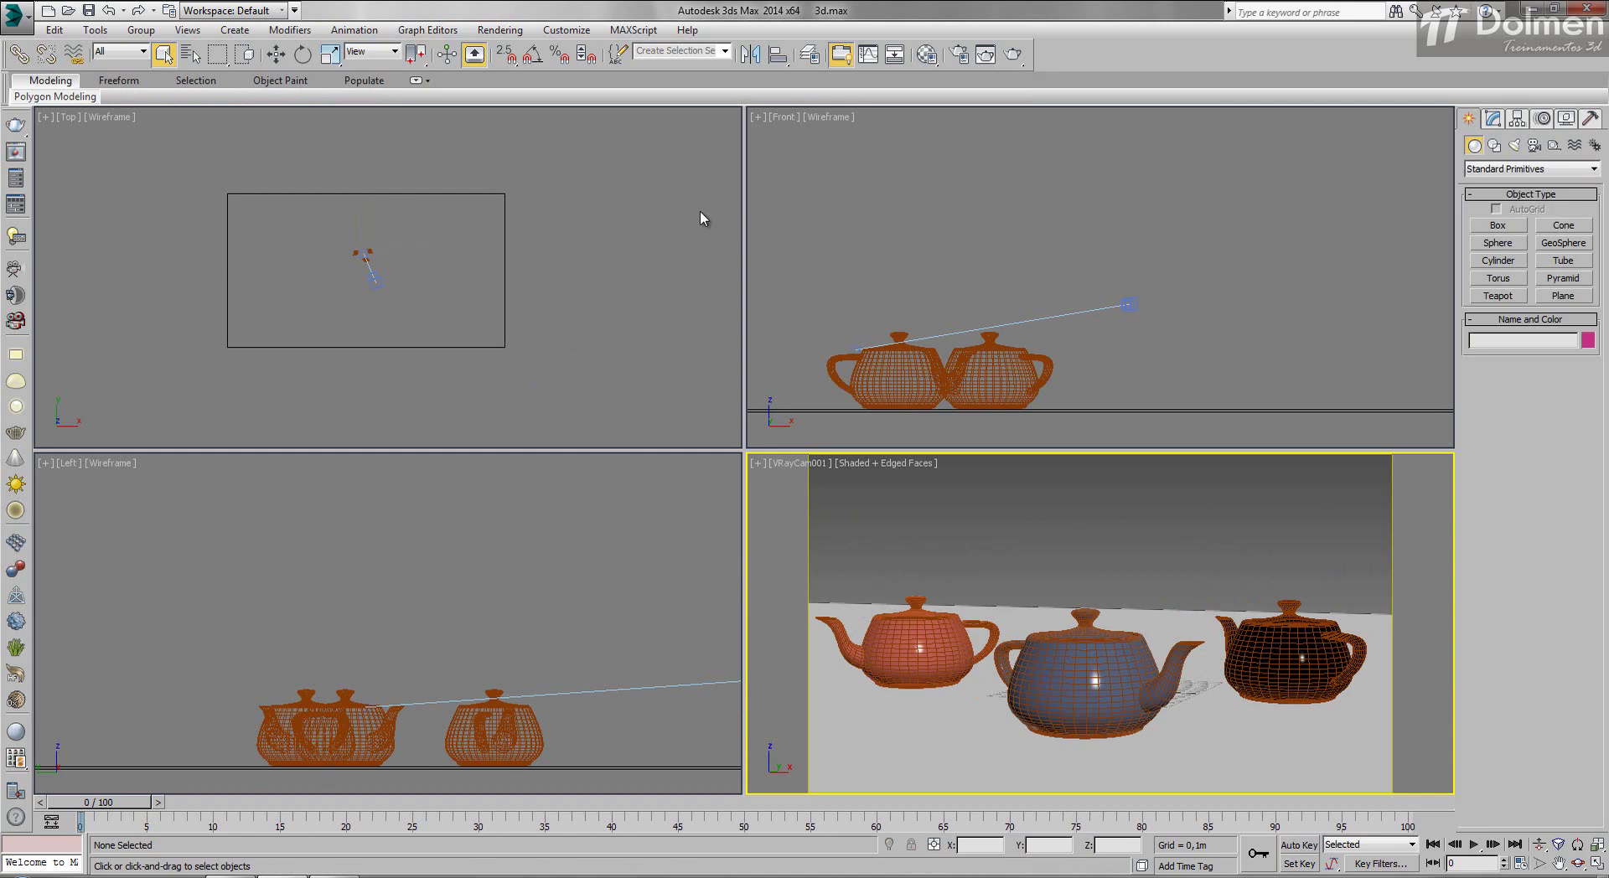
Select the V-Ray camera in the Front view and check its f-number, shutter speed and film speed (ISO)
left_click(1130, 302)
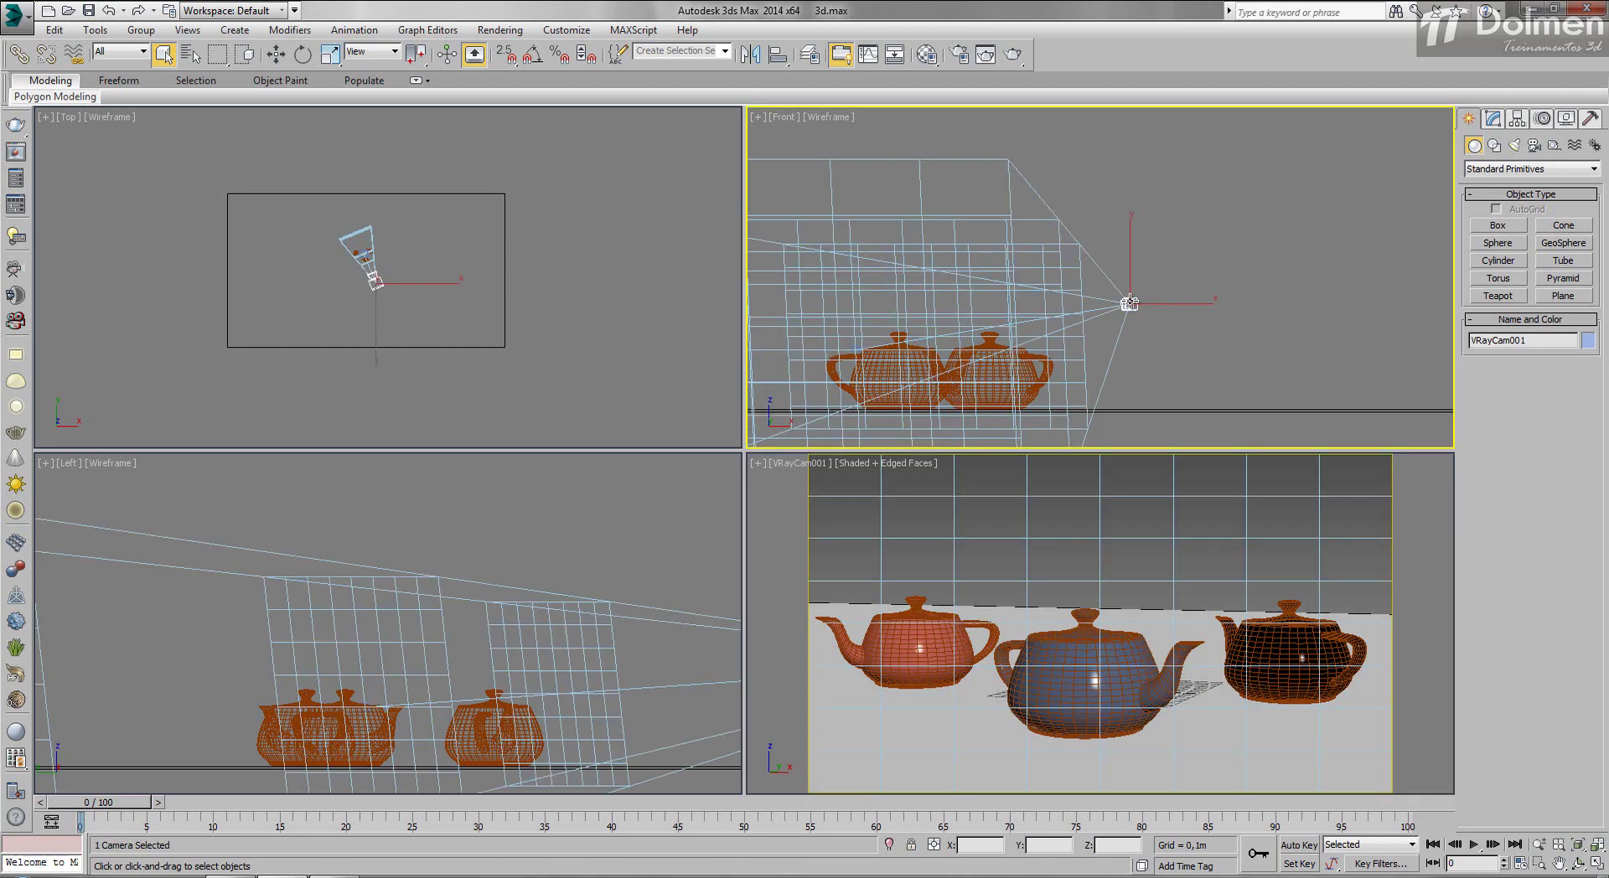
left_click(1494, 120)
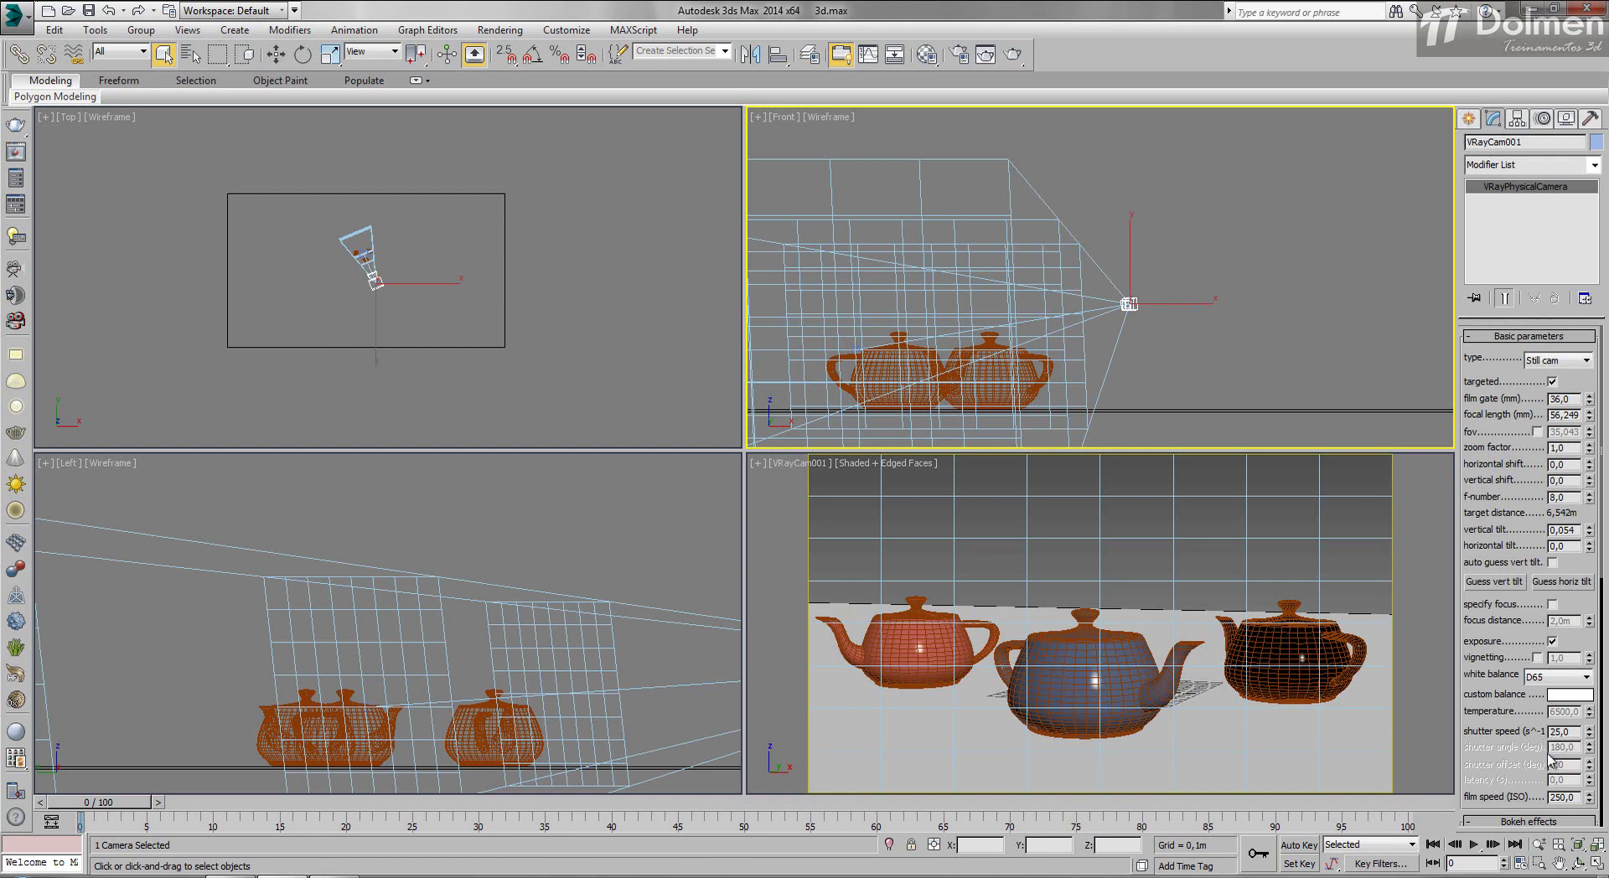
double_click(1560, 497)
double_click(1564, 731)
double_click(1575, 797)
Review the V-Ray image sampler settings in the render setup for the camera view, then close the setup
right_click(884, 595)
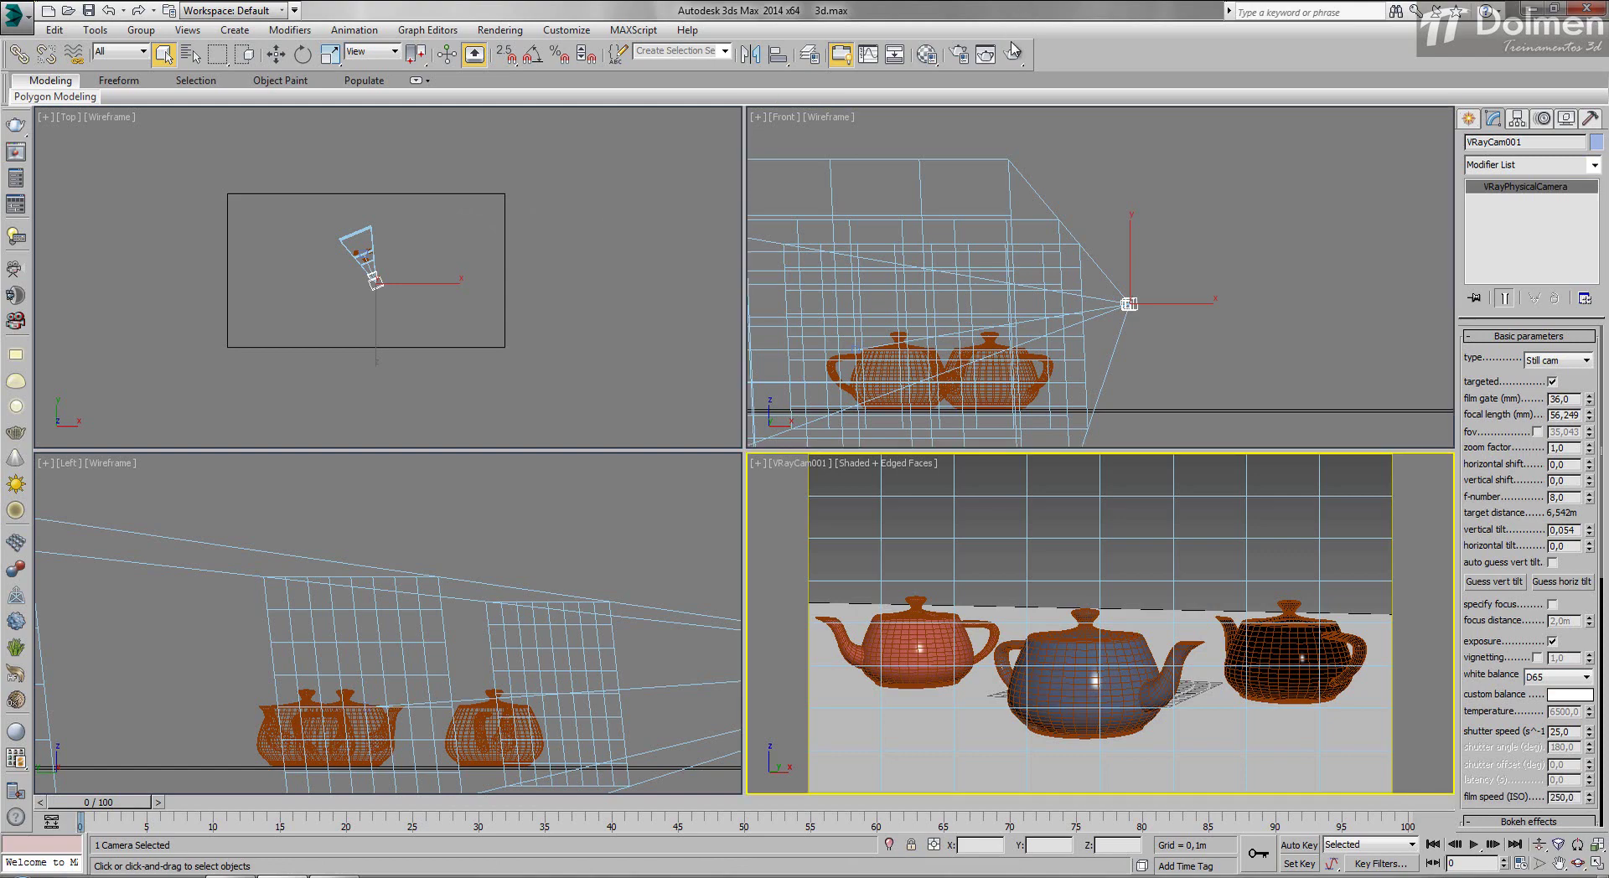
left_click(961, 55)
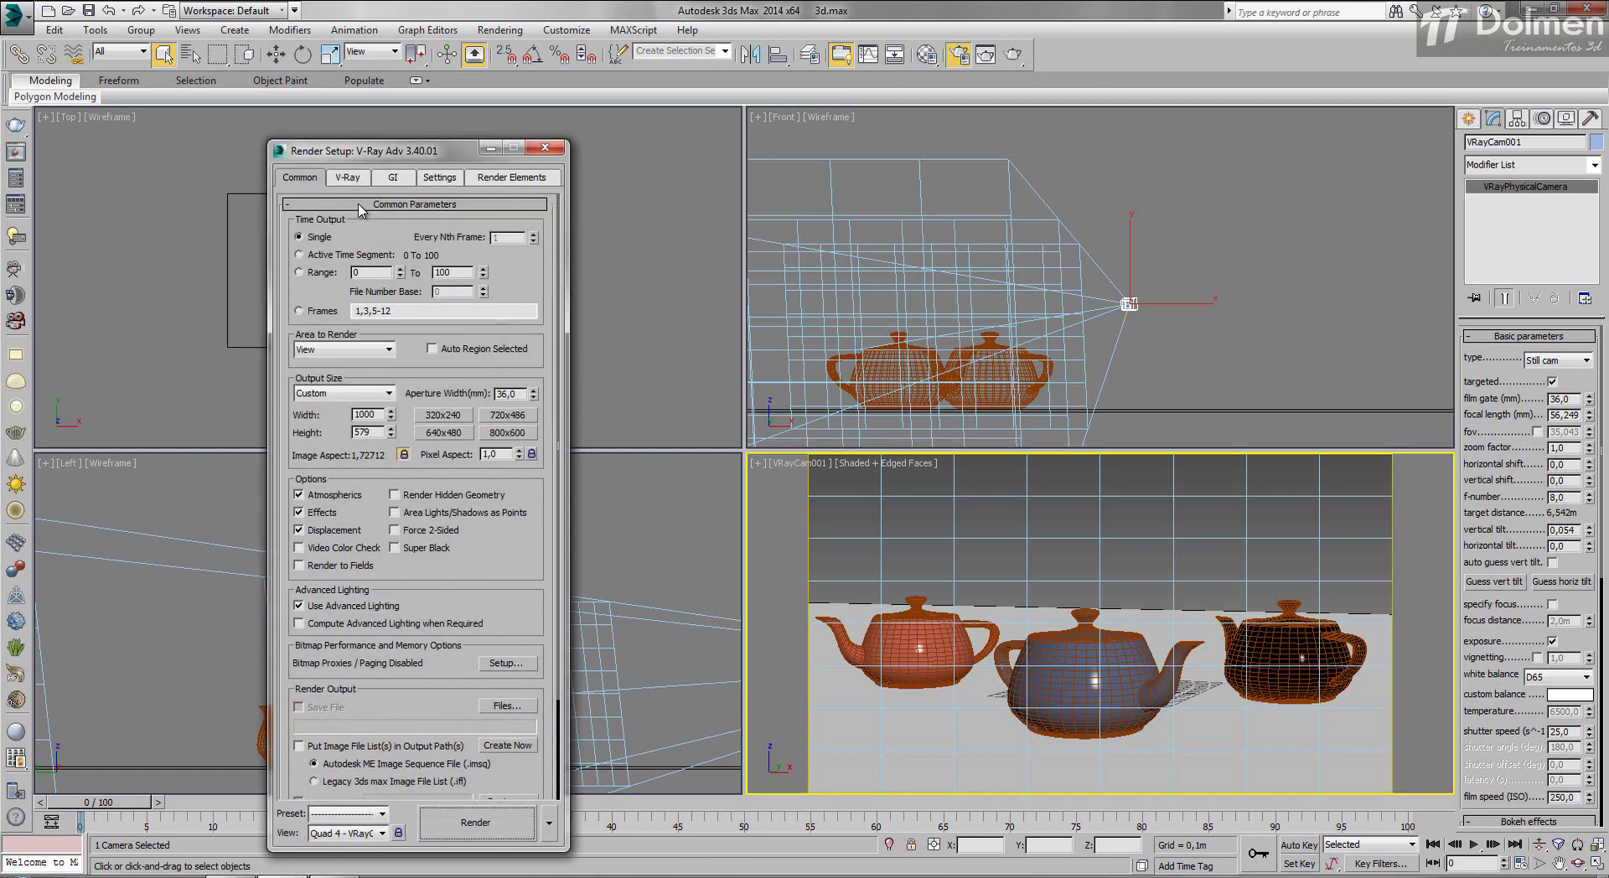
left_click(344, 183)
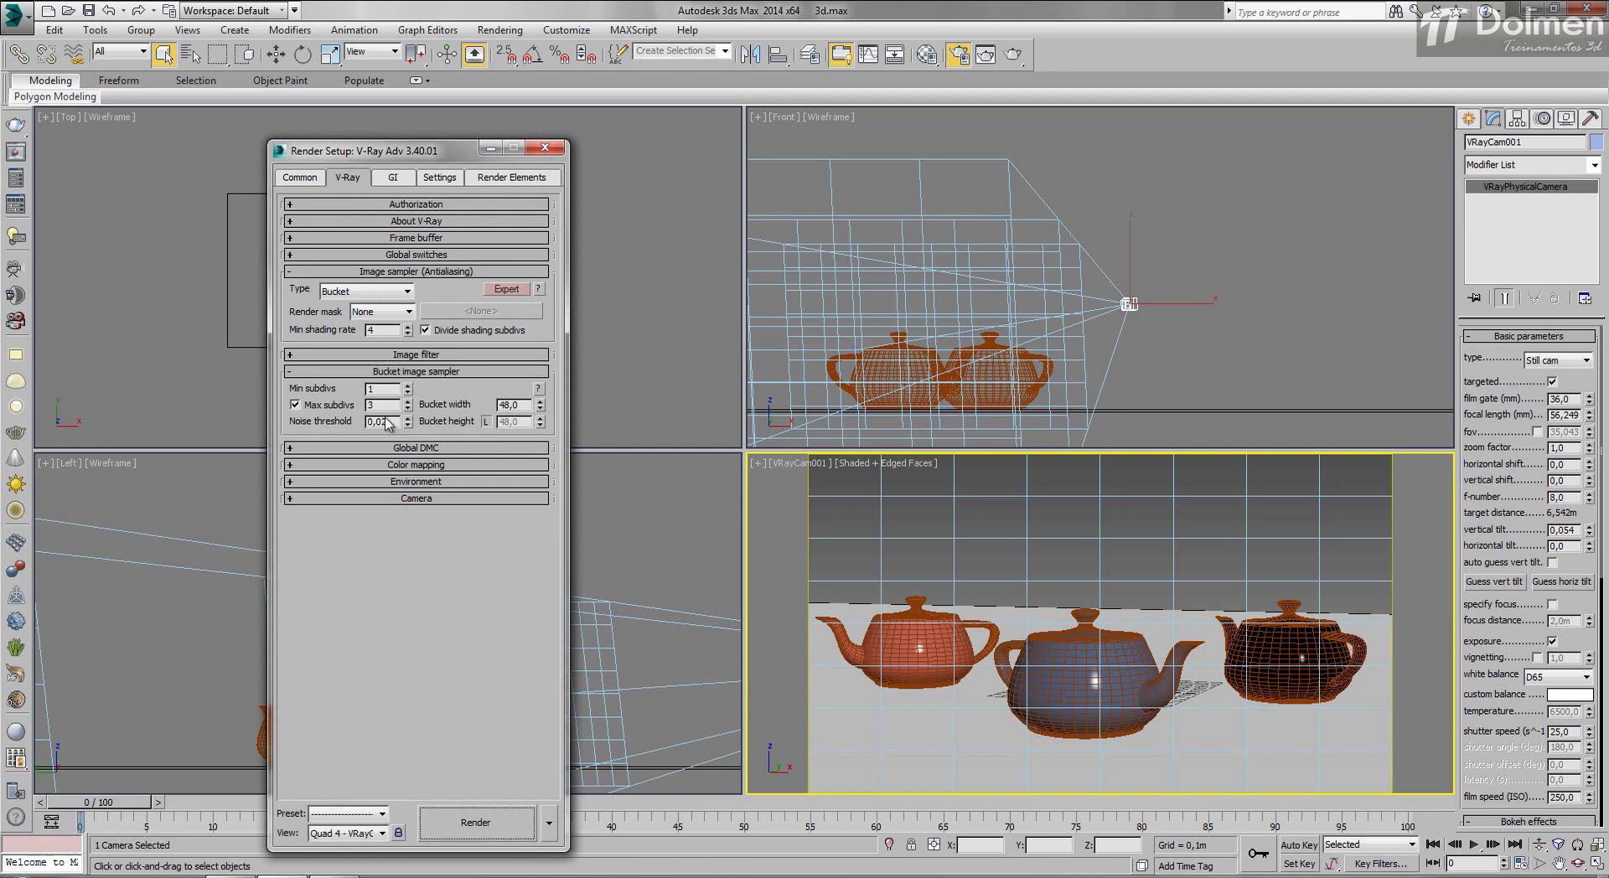
left_click(545, 147)
Render the camera view without any scene light, inspect the image and close the frame buffer
left_click(1015, 55)
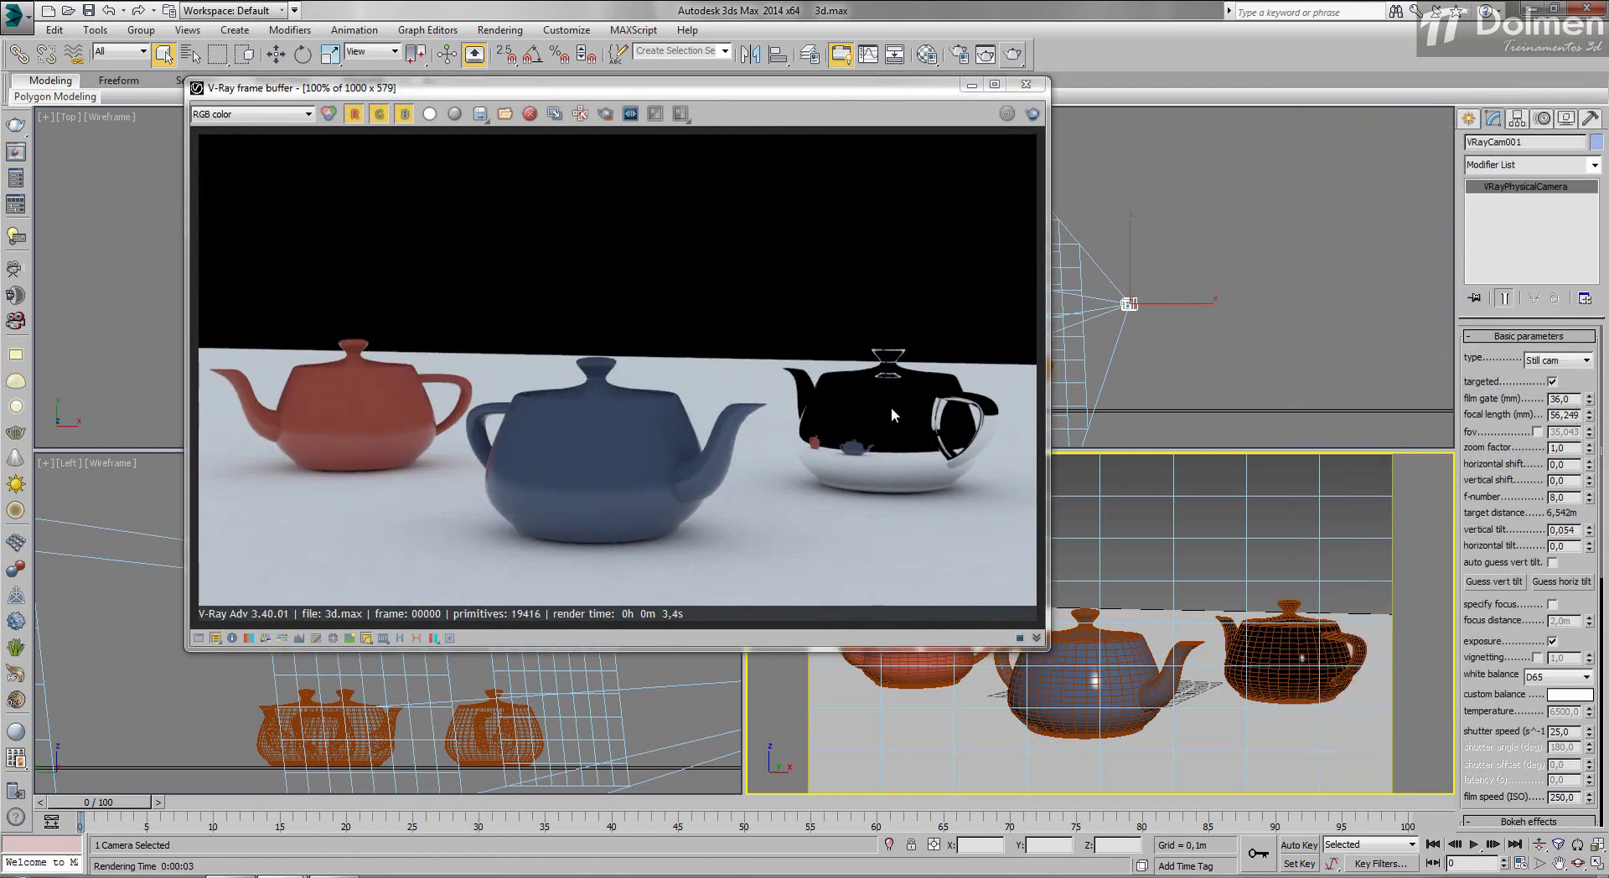
left_click_drag(830, 90, 1044, 78)
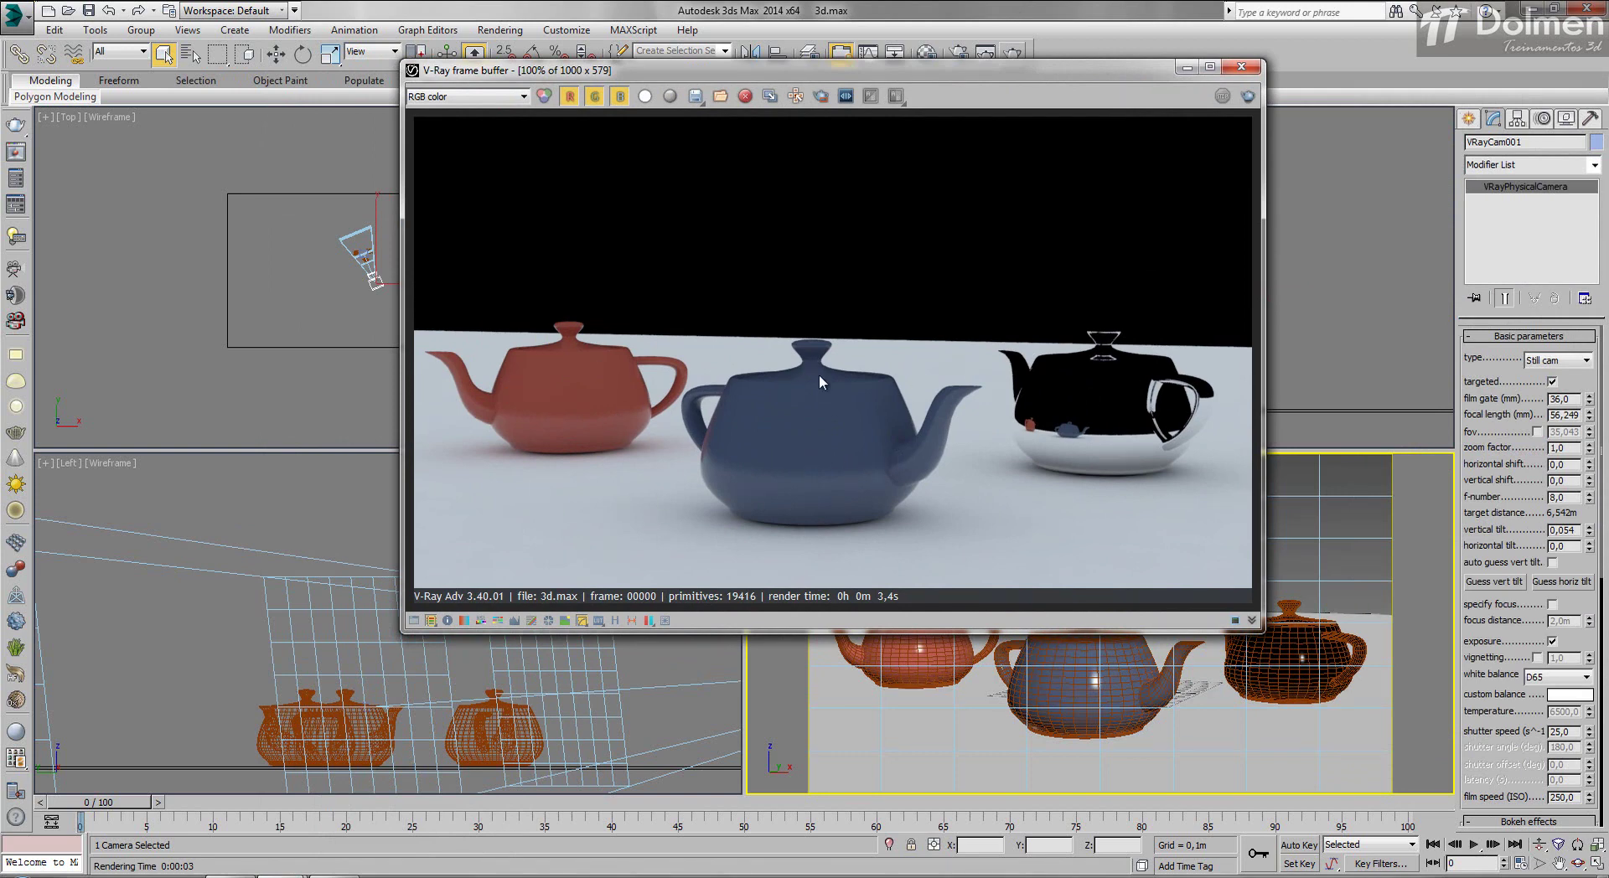
left_click(1243, 71)
Create a V-Ray light of type Dome in the Top view, beside the ground plane
left_click(1469, 119)
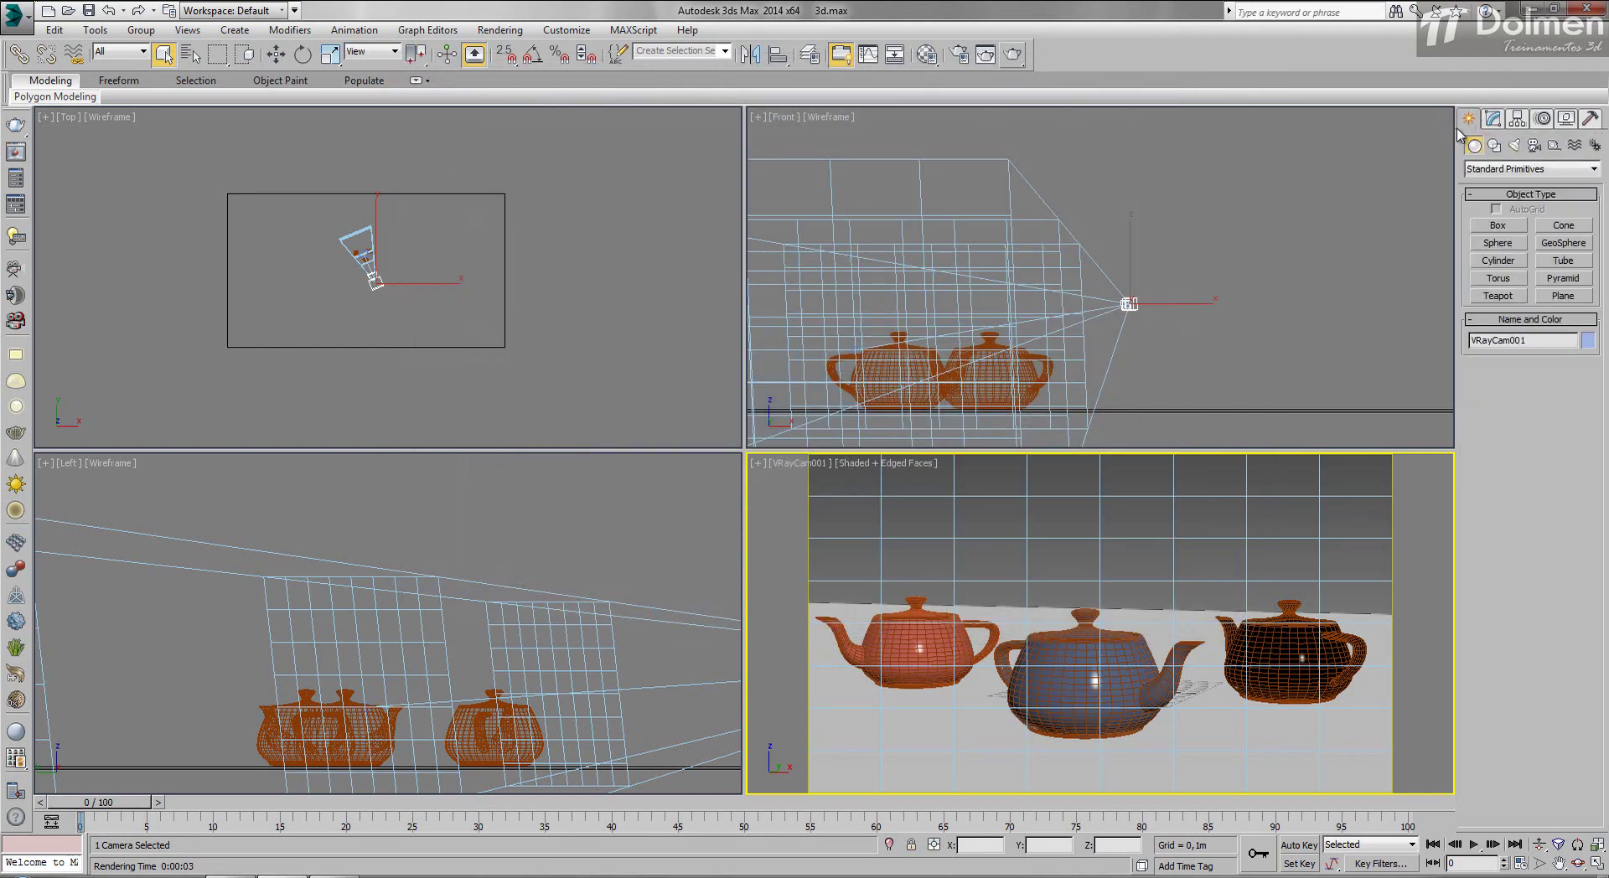
left_click(1513, 147)
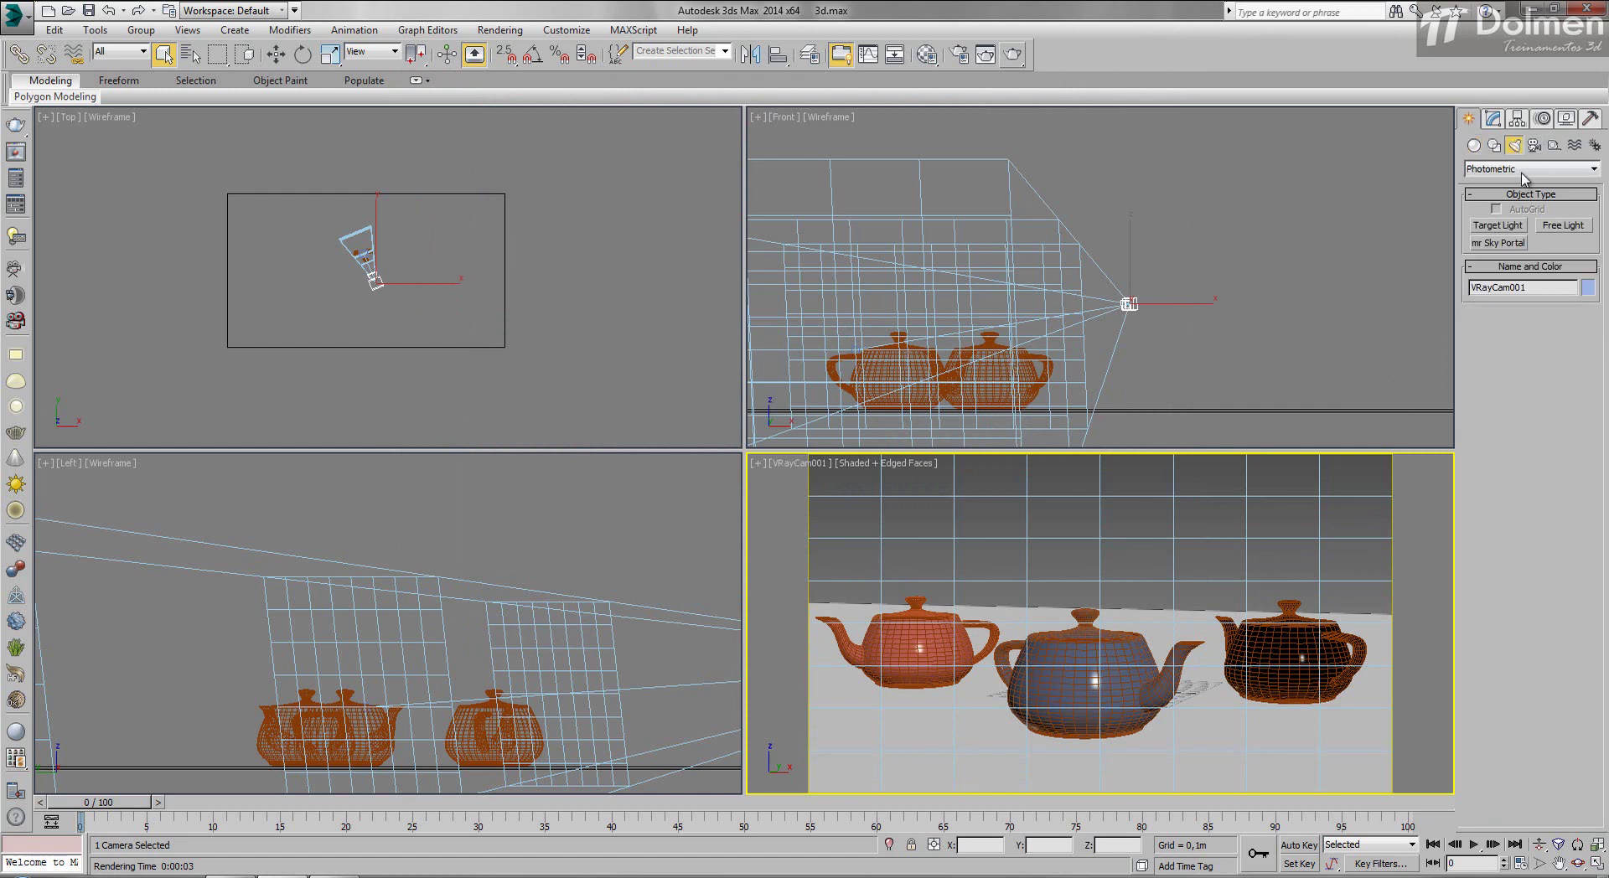
left_click(1527, 169)
left_click(1508, 218)
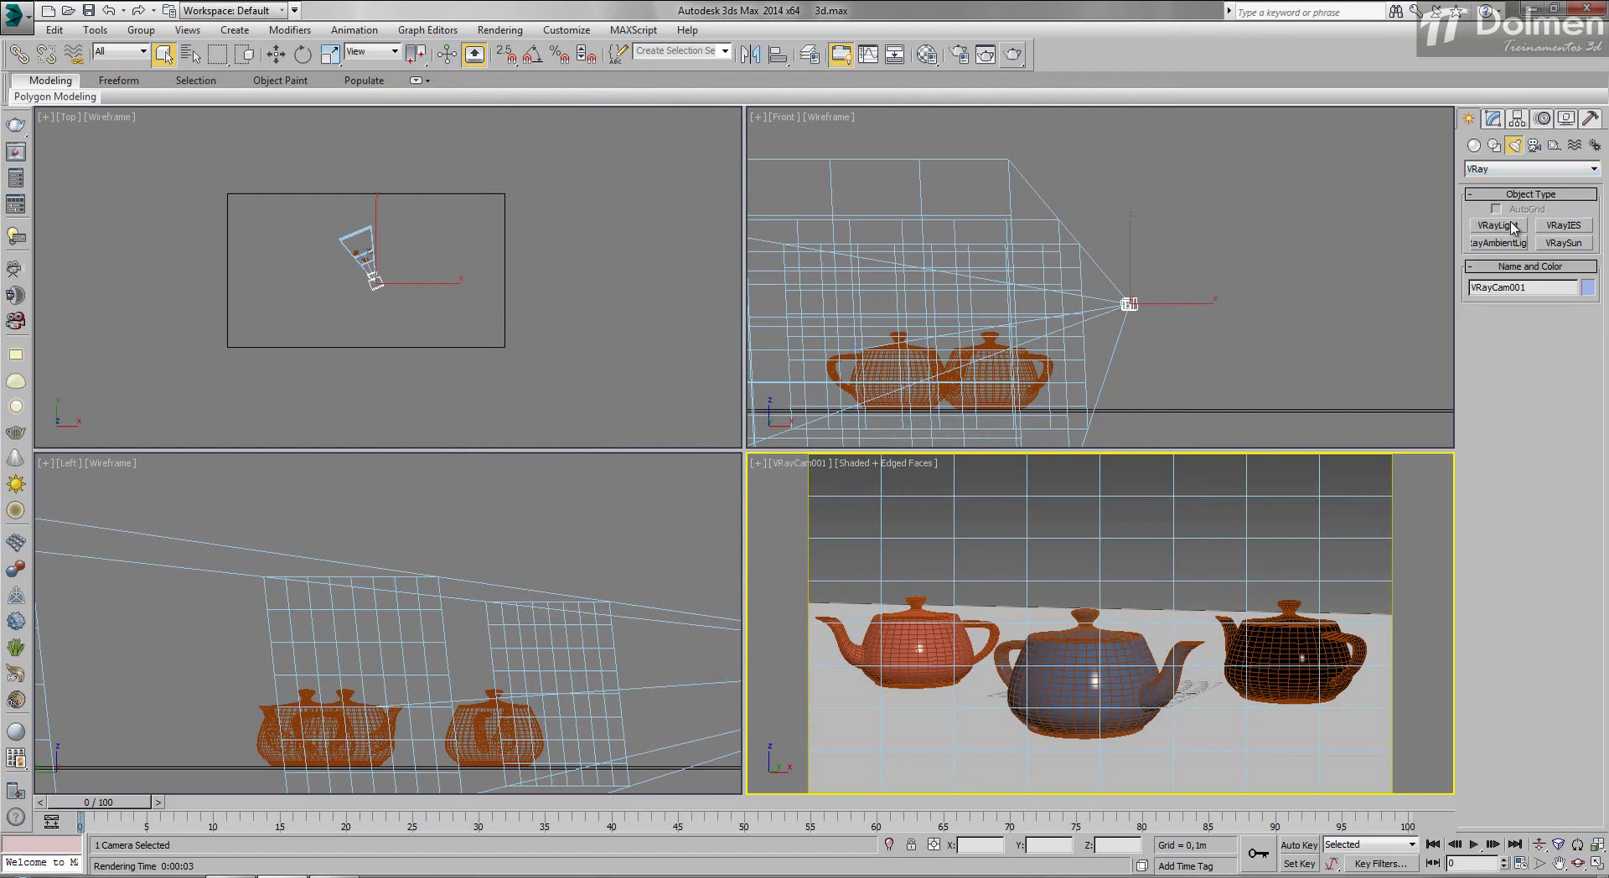
left_click(1498, 226)
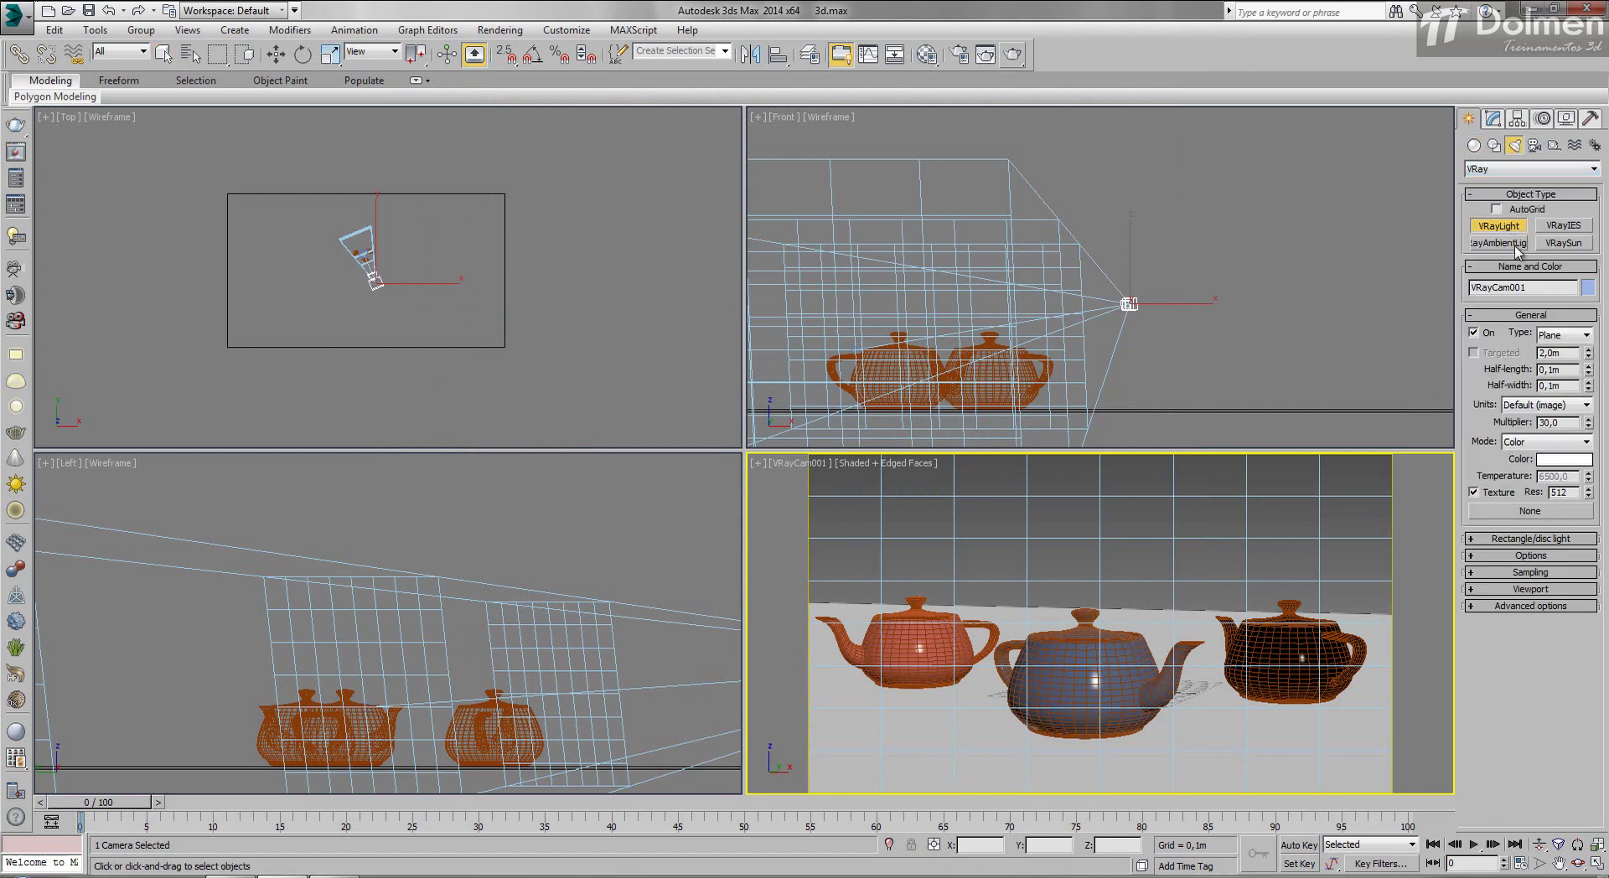
left_click(1550, 335)
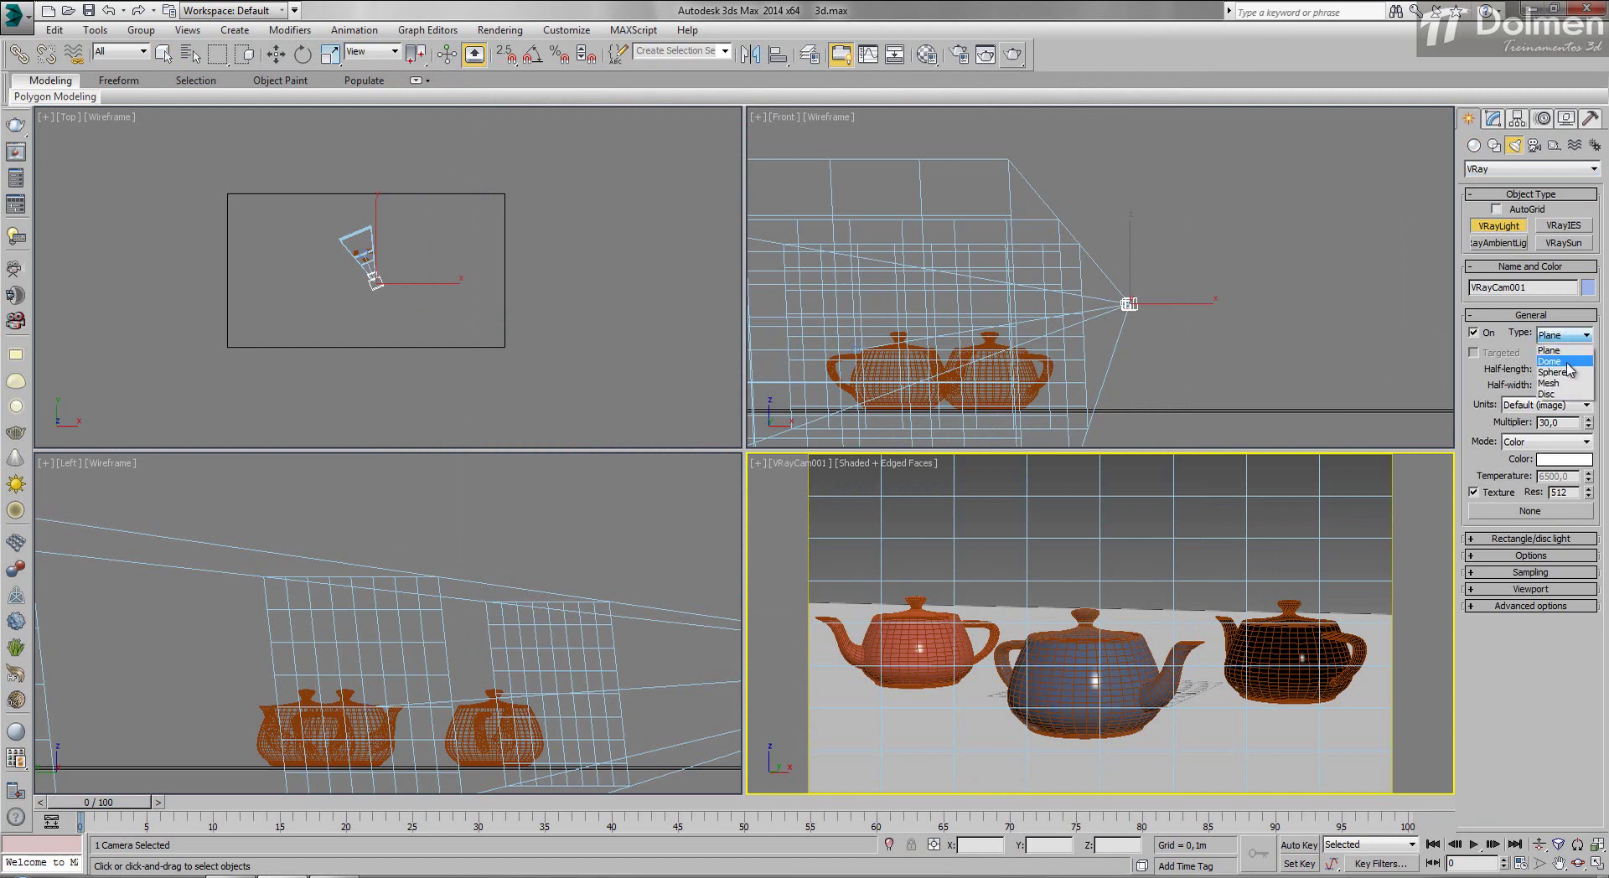
left_click(1570, 367)
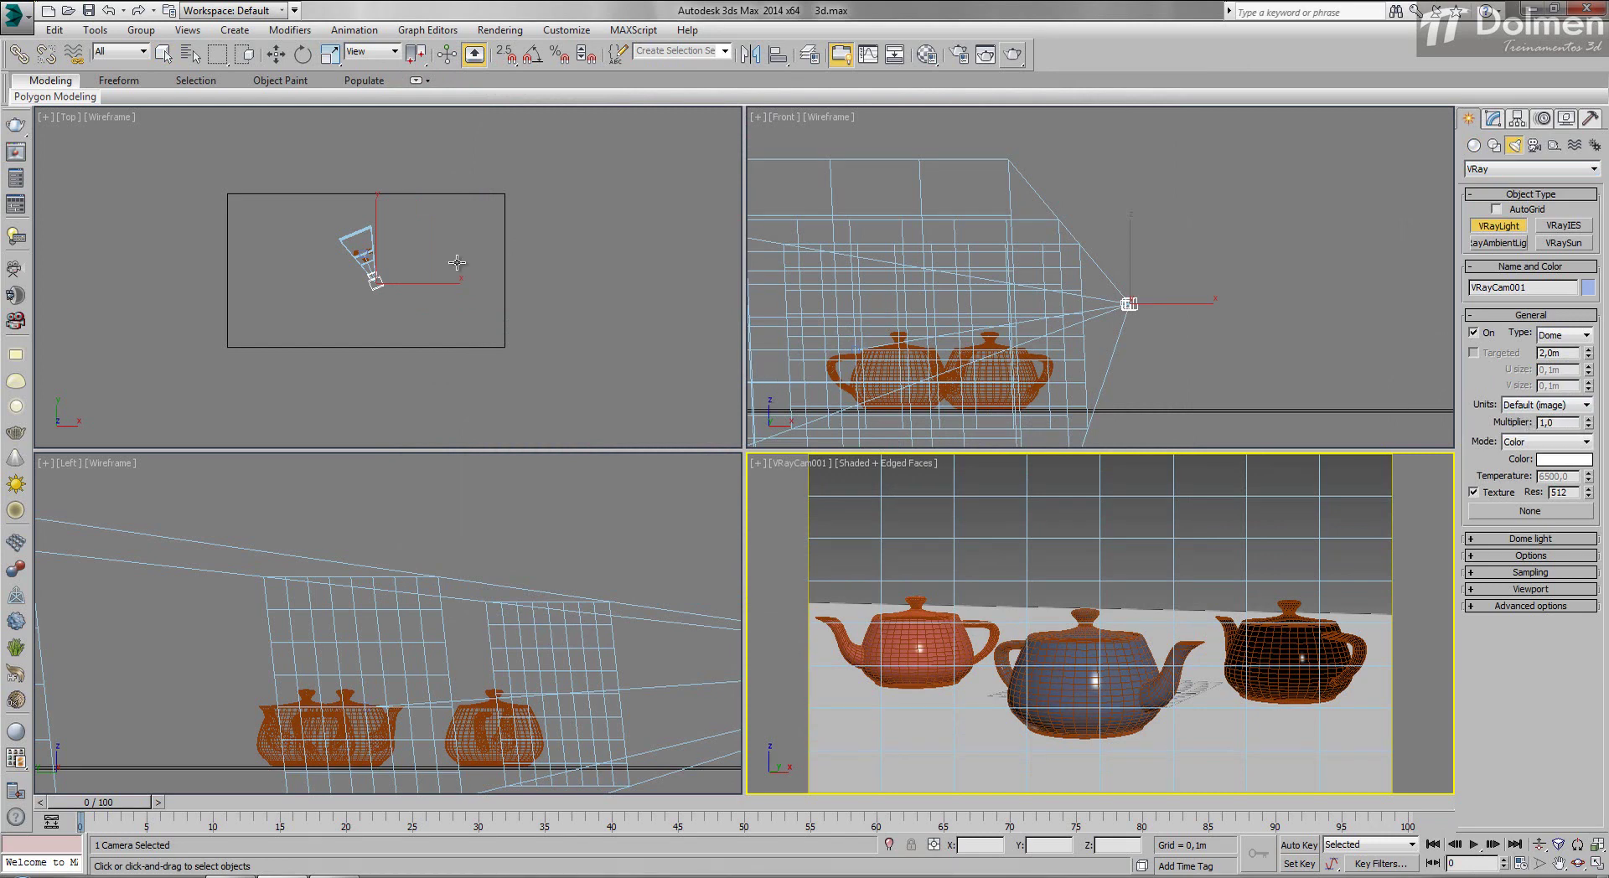
left_click(531, 285)
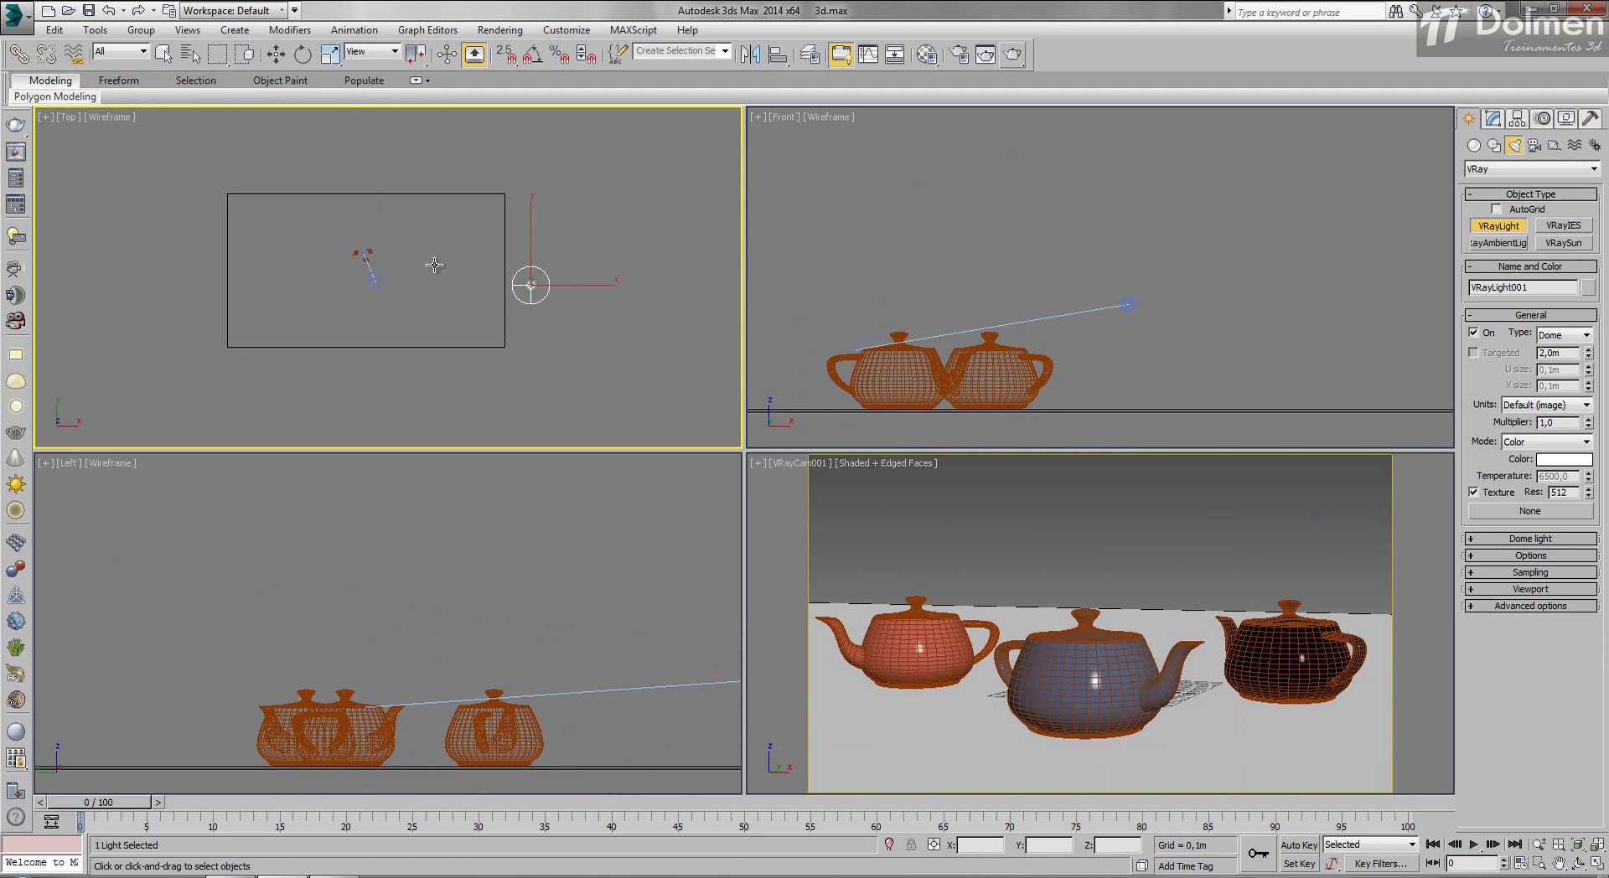
right_click(575, 242)
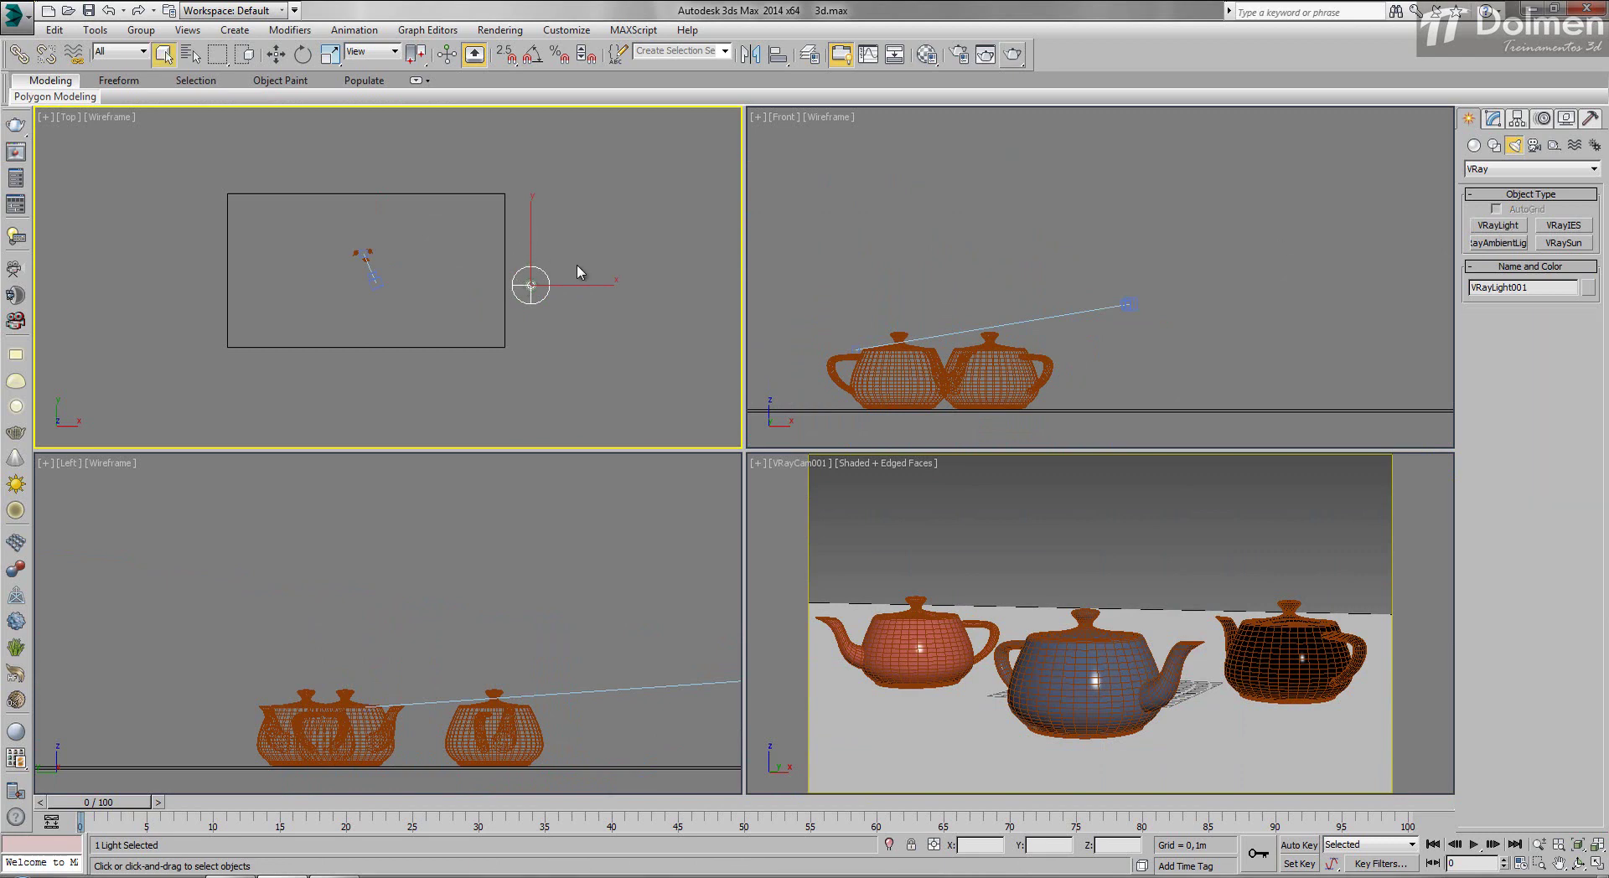
Move the dome light behind the ground plane in the Top view and render the camera view
left_click(276, 54)
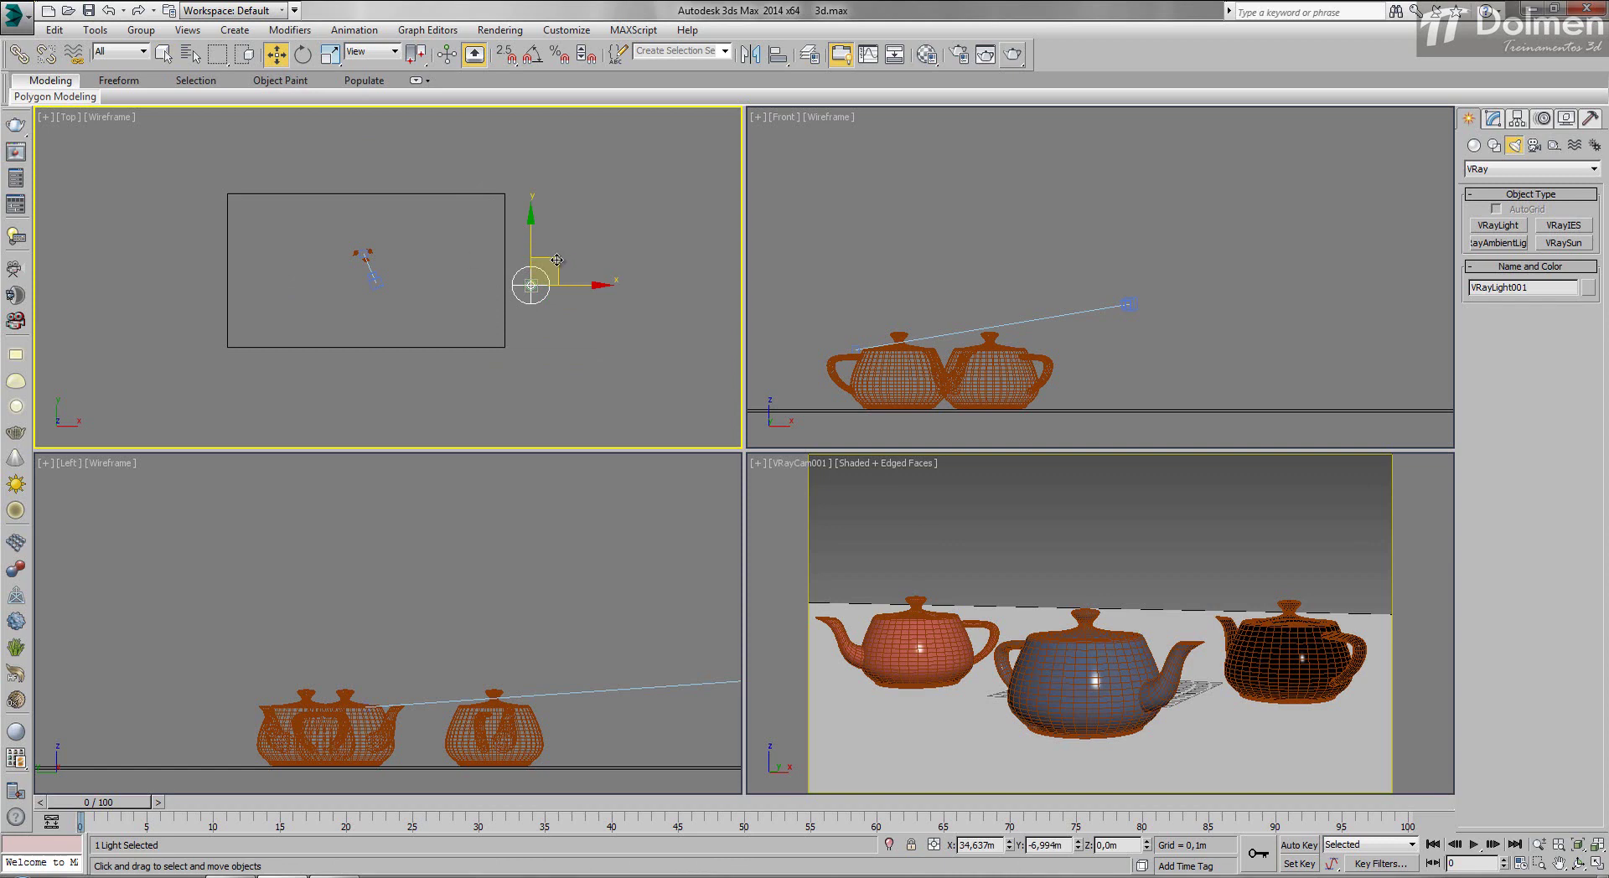
left_click_drag(557, 260, 386, 165)
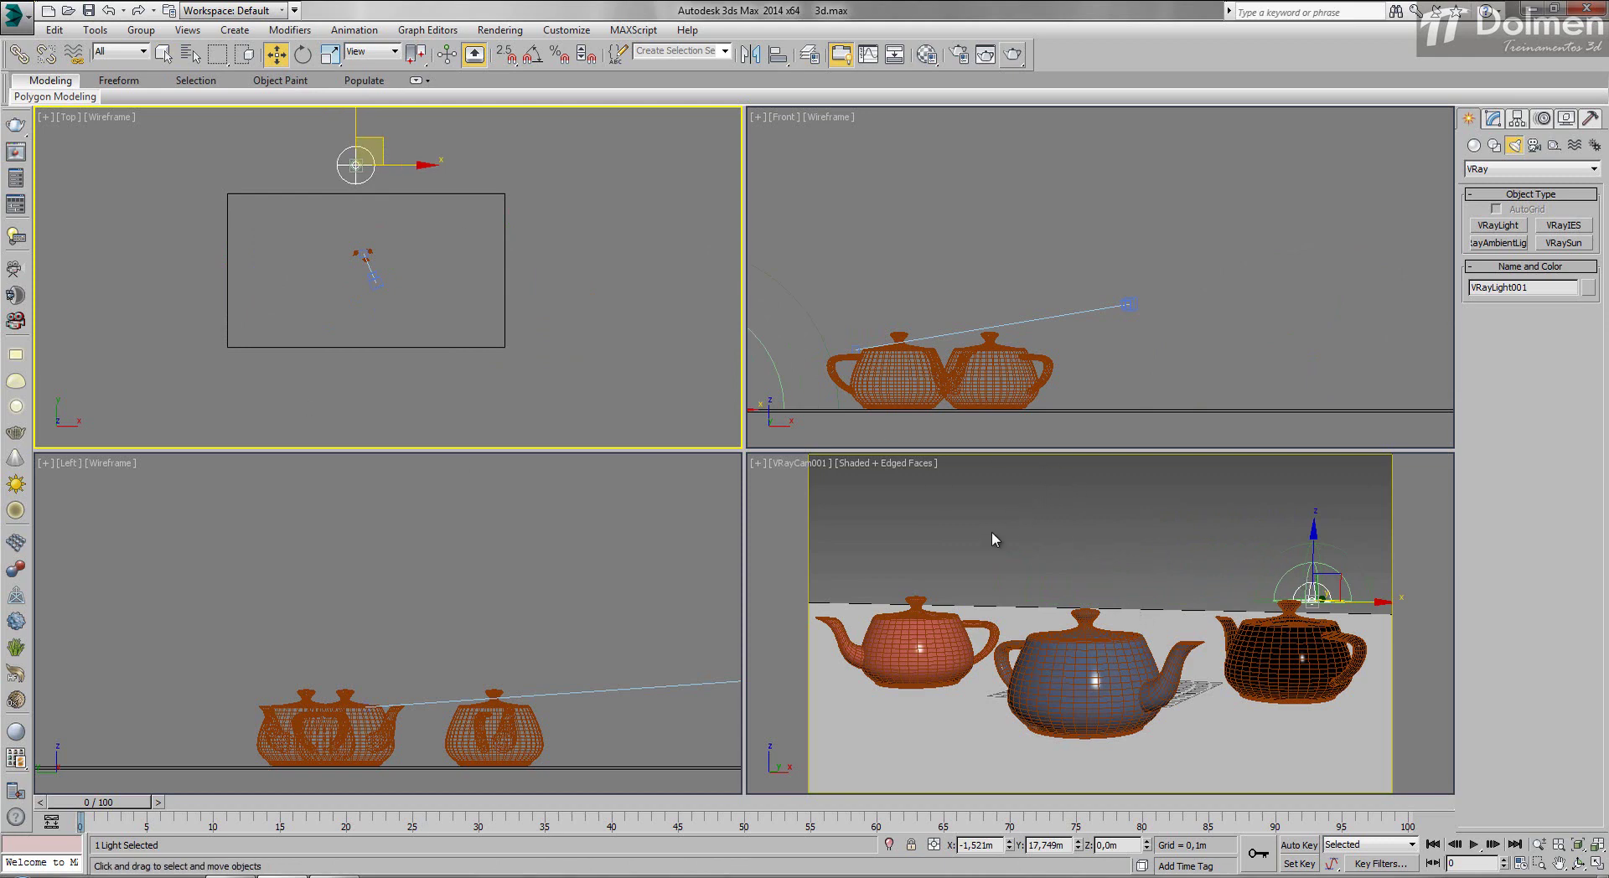
right_click(1138, 533)
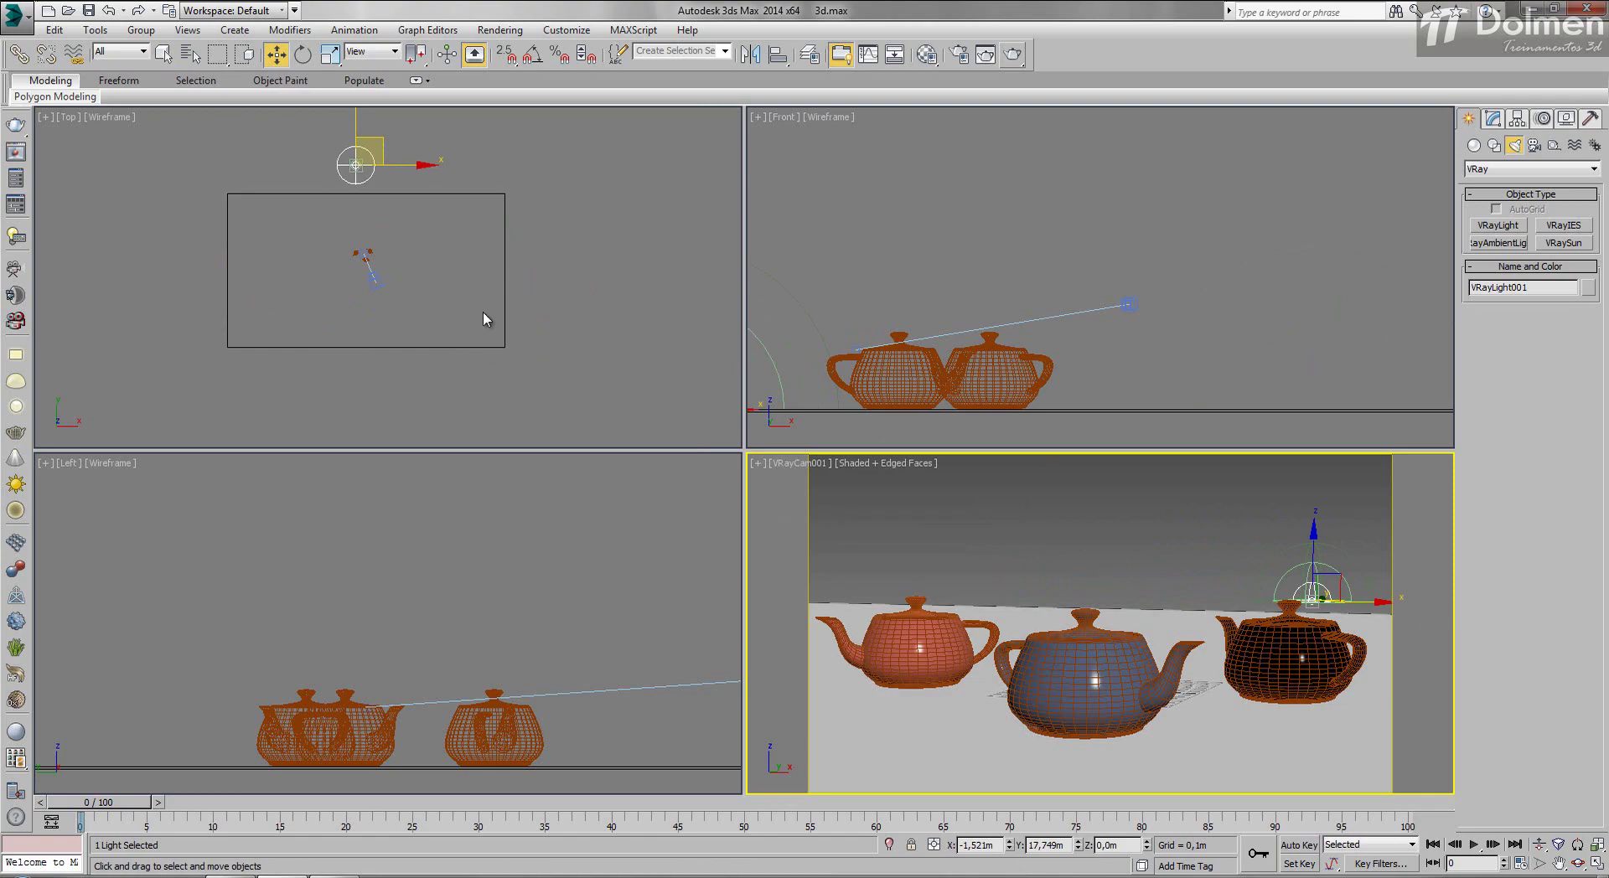
left_click(1012, 54)
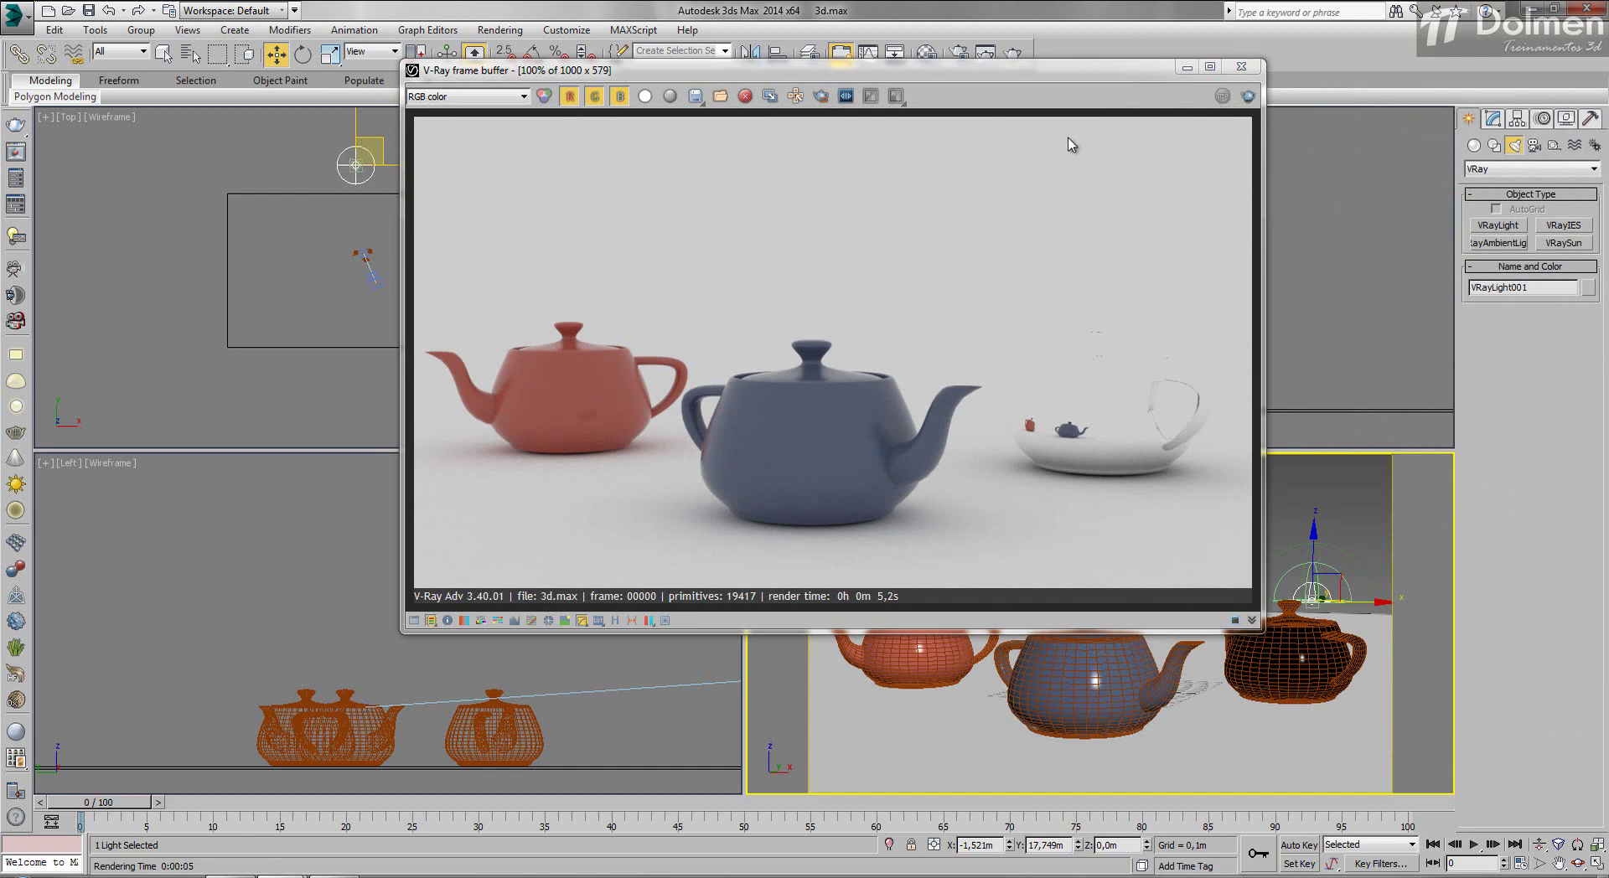
Set the dome light's multiplier to 3,0 and render the camera view again
left_click(1493, 119)
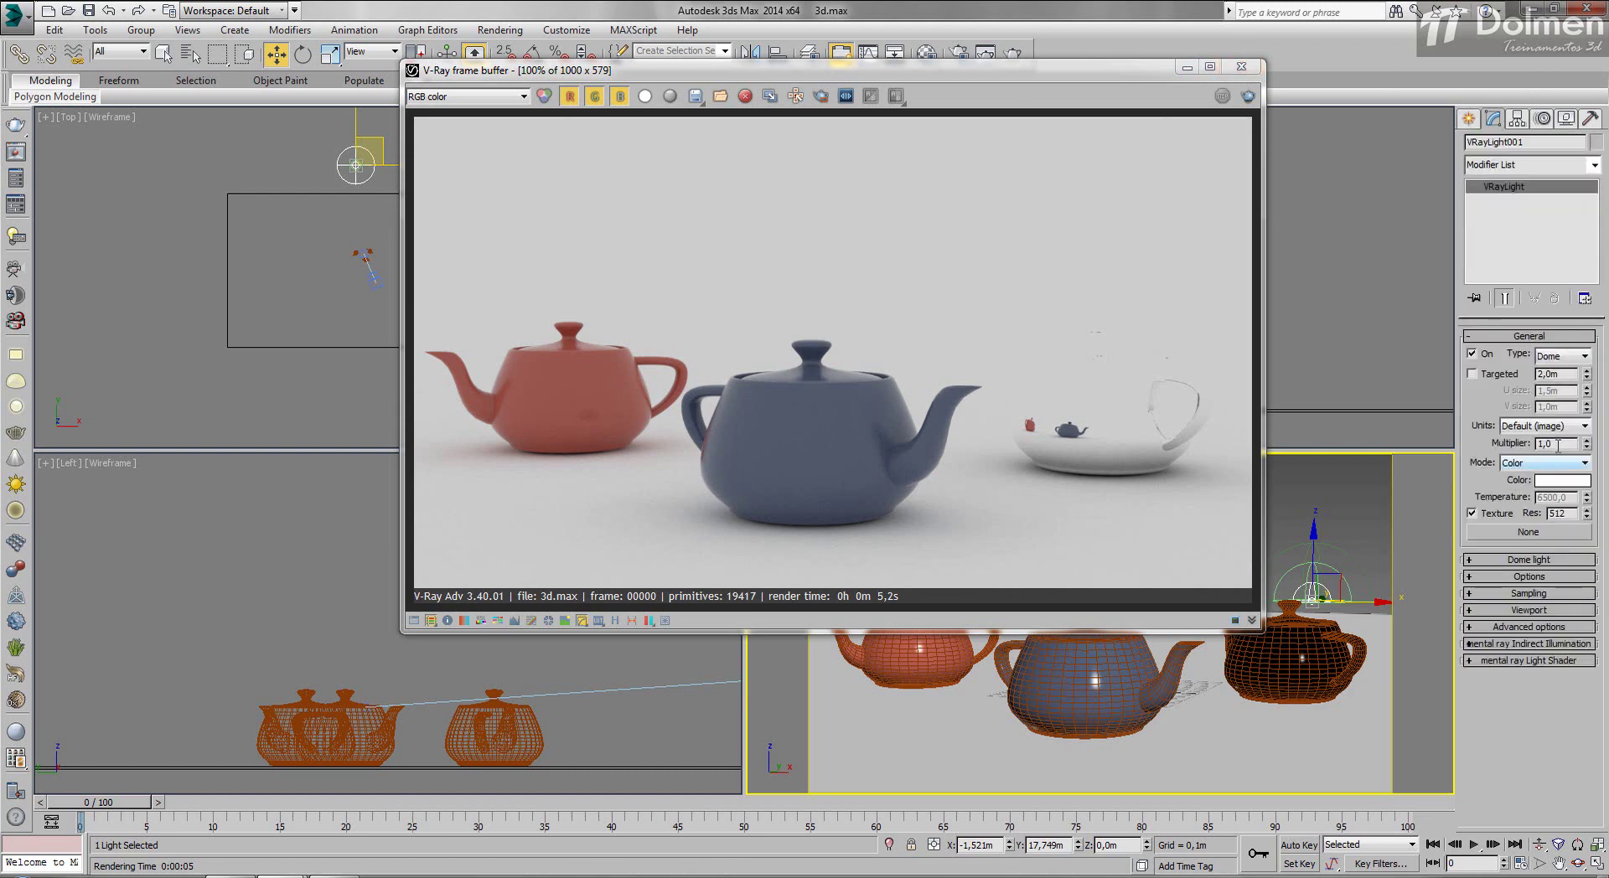
key("Return")
left_click(1248, 95)
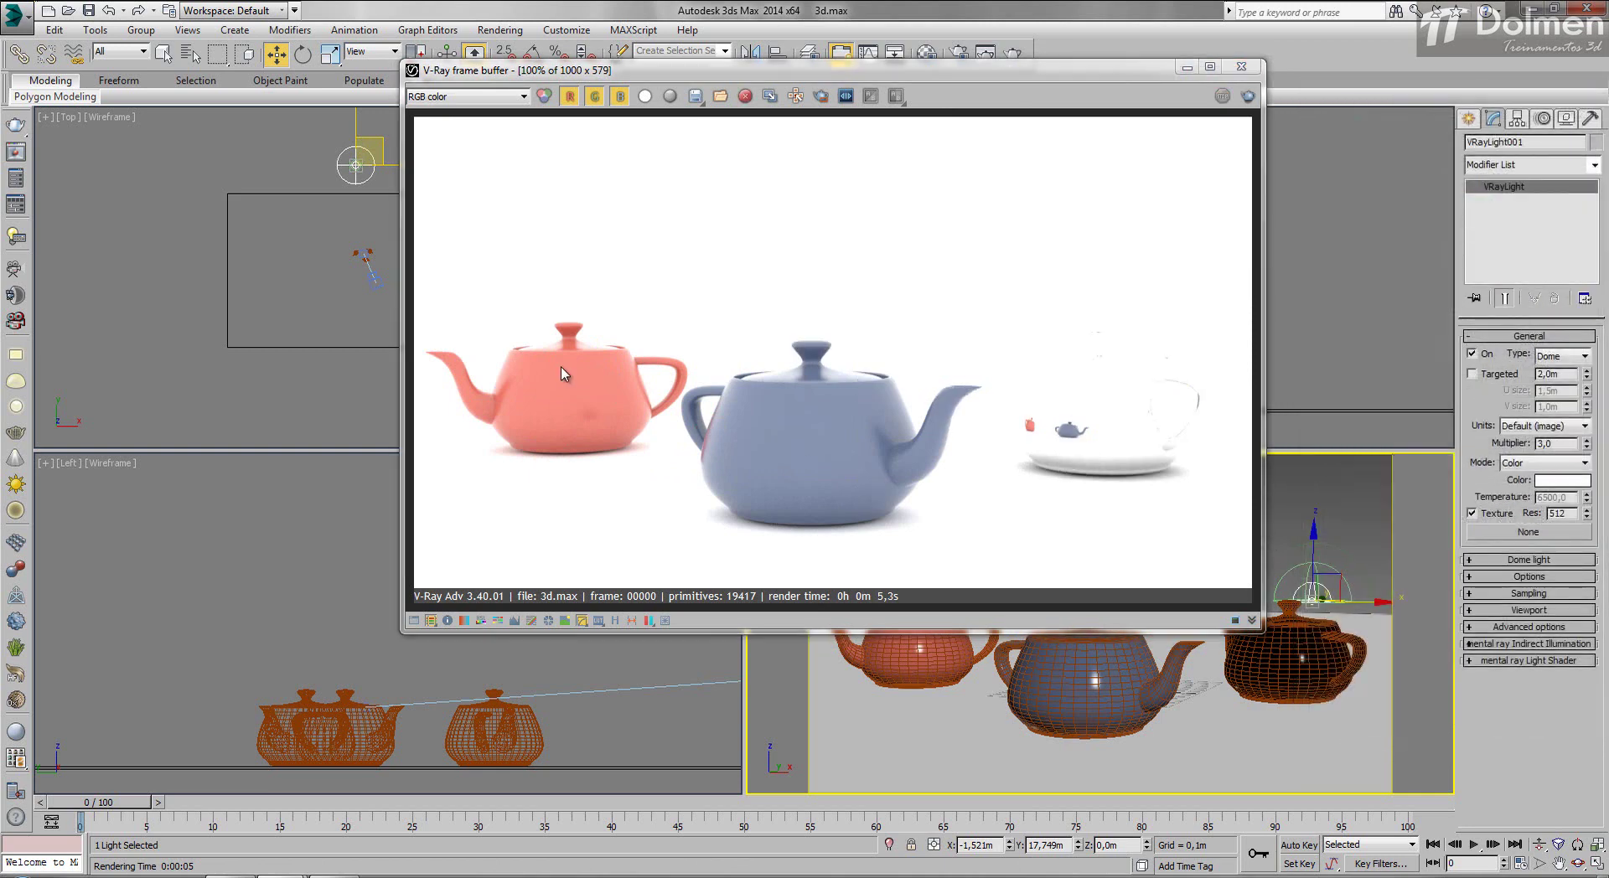
Turn on the Invisible option of the dome light and re-render the camera view
left_click(1555, 563)
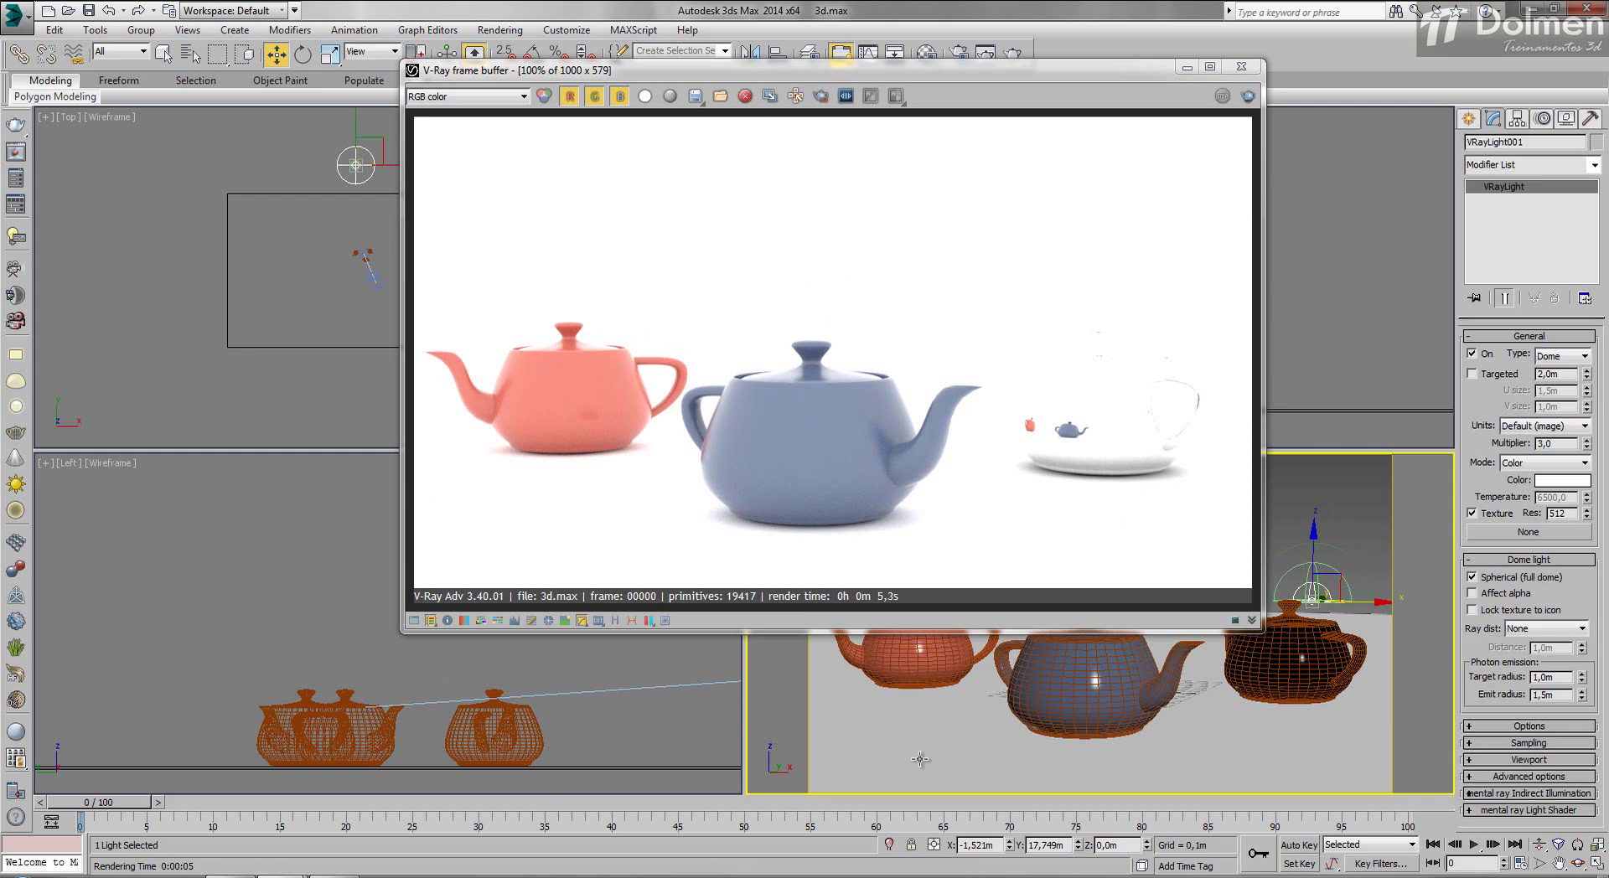
key("F8")
left_click(1551, 726)
left_click_drag(1551, 725, 1535, 553)
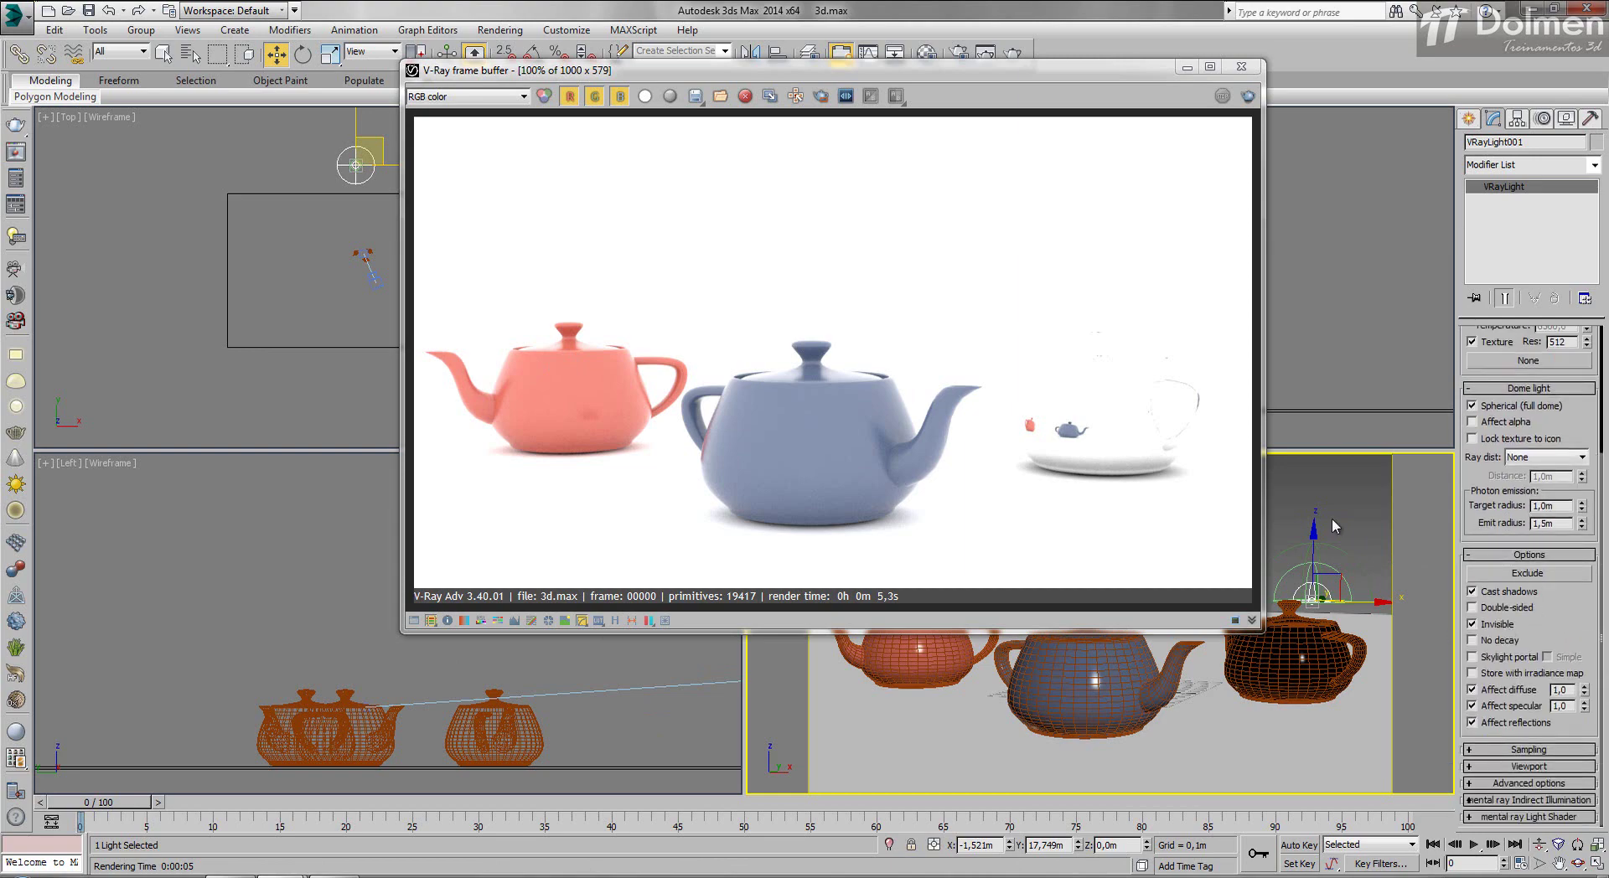
left_click(1248, 95)
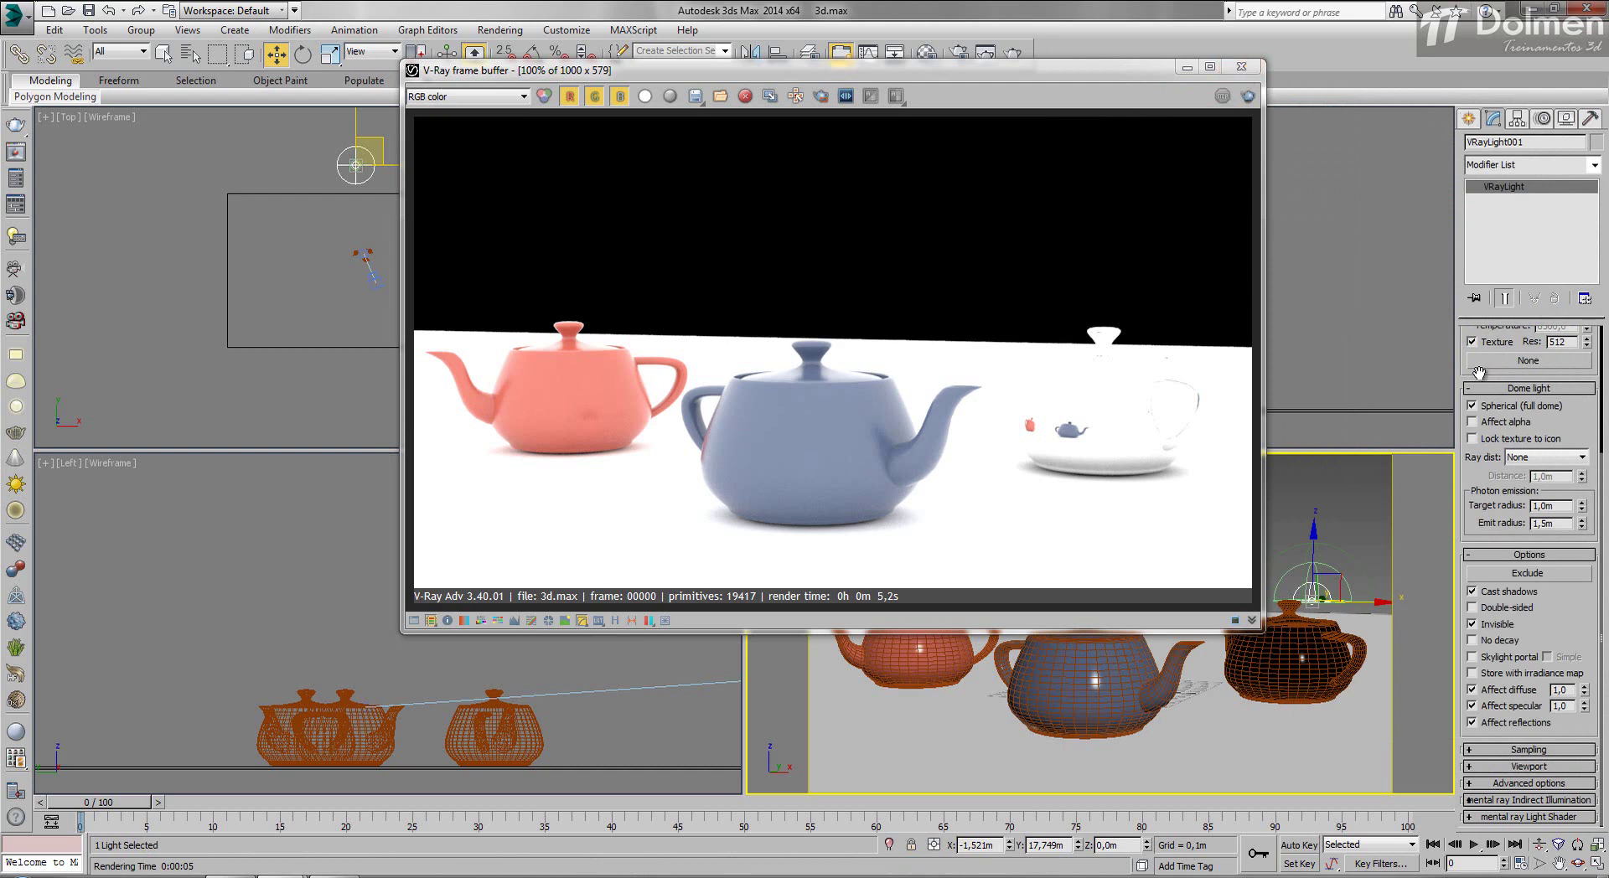
Set the dome light's multiplier to 1,0, render the camera view and close the frame buffer
scroll(1465, 349, "up", 3)
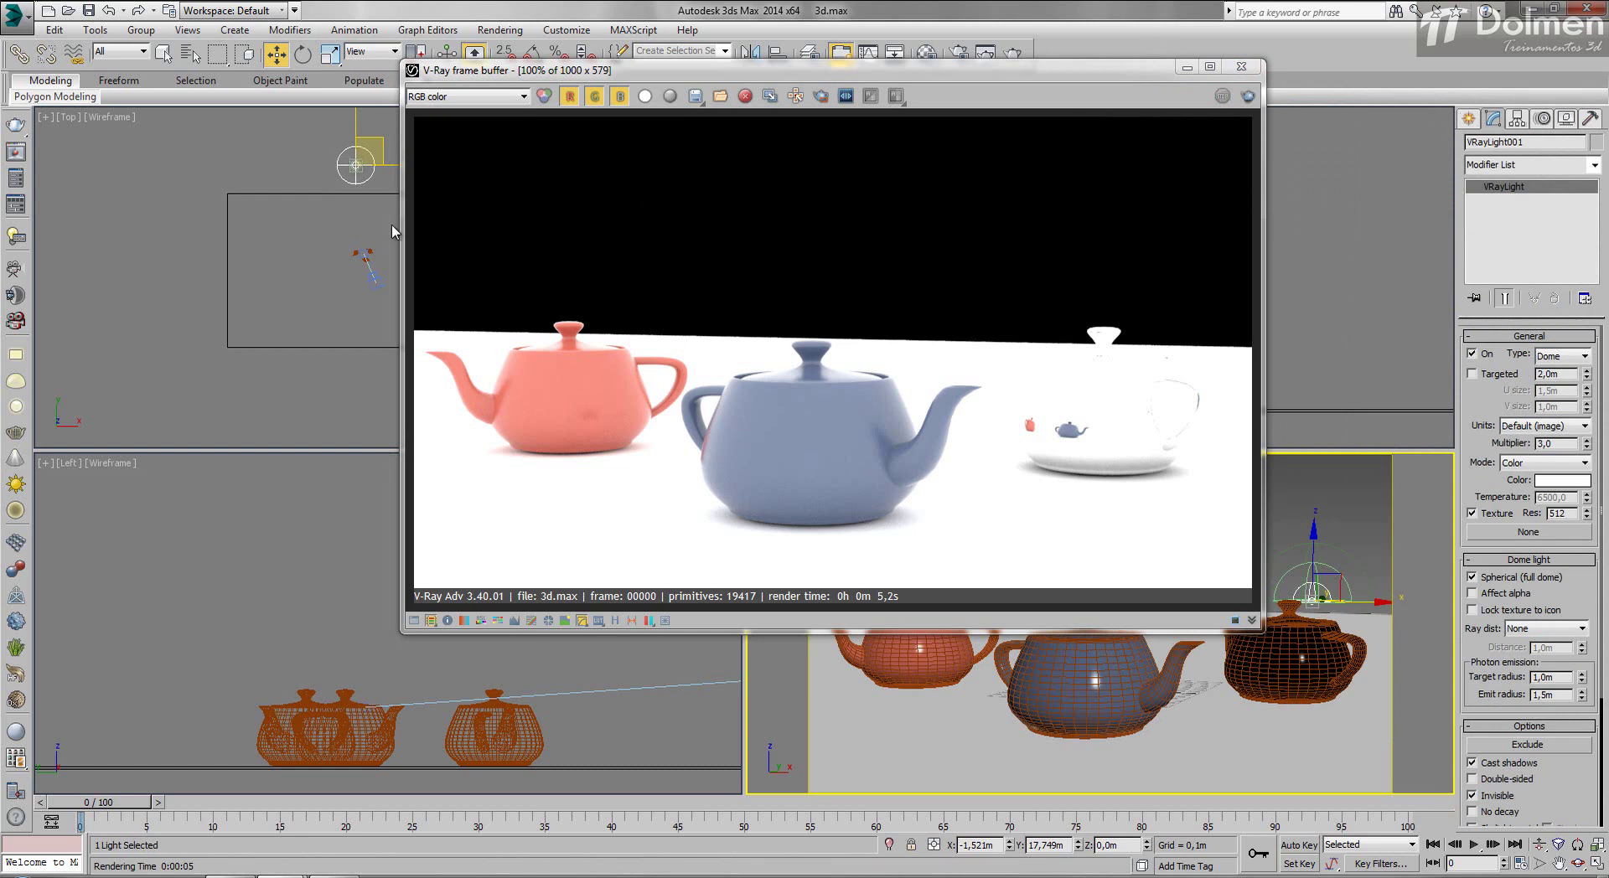
left_click(1241, 69)
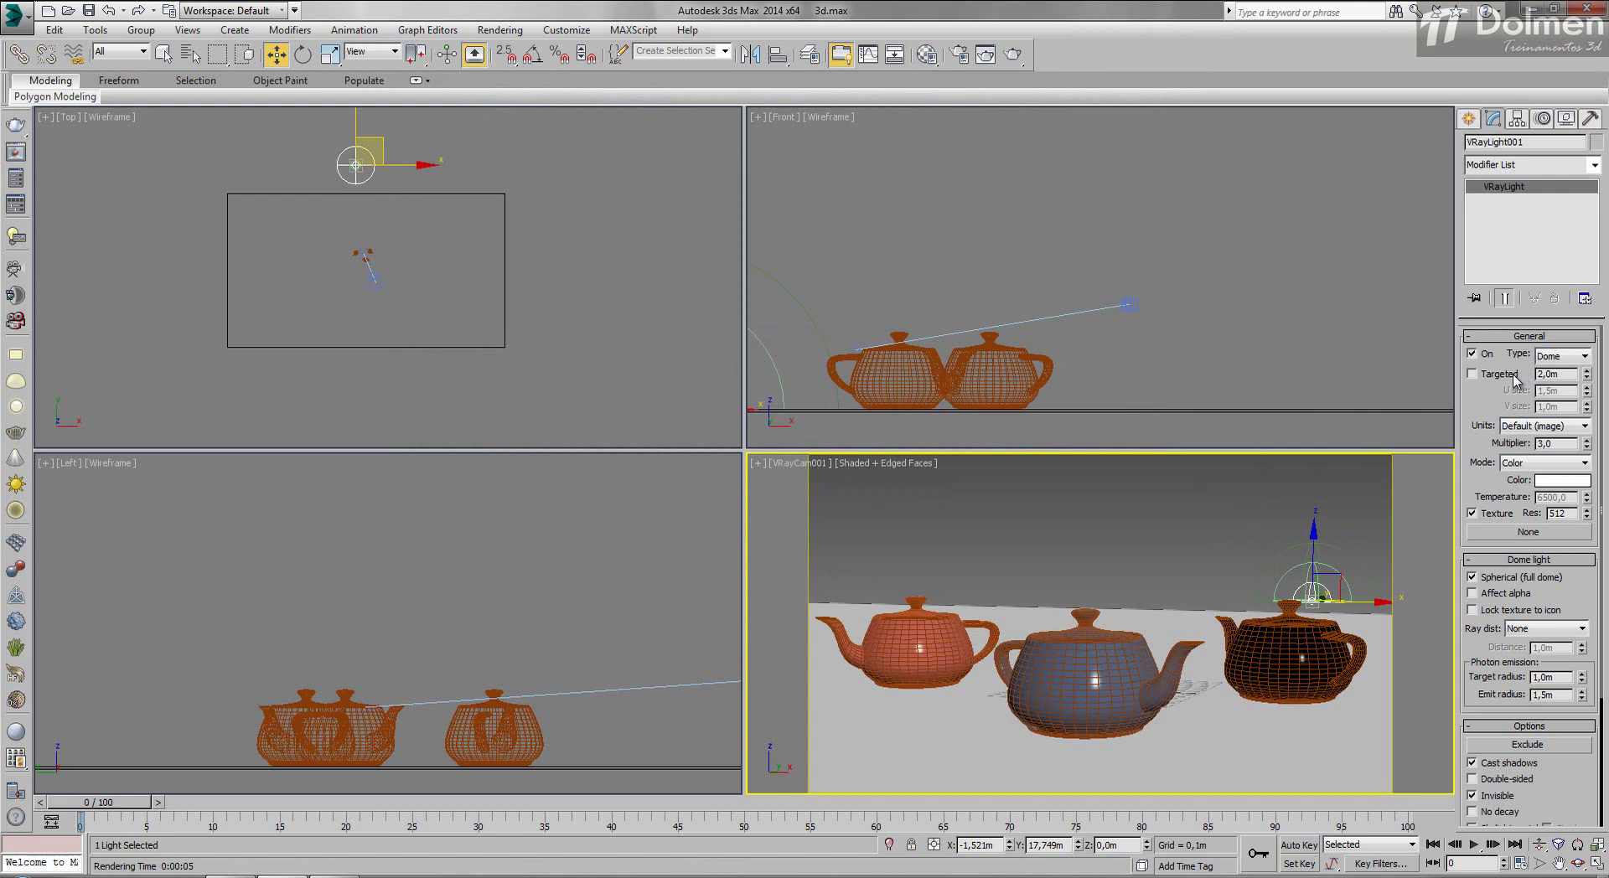
left_click_drag(1562, 445, 1499, 441)
left_click(1013, 54)
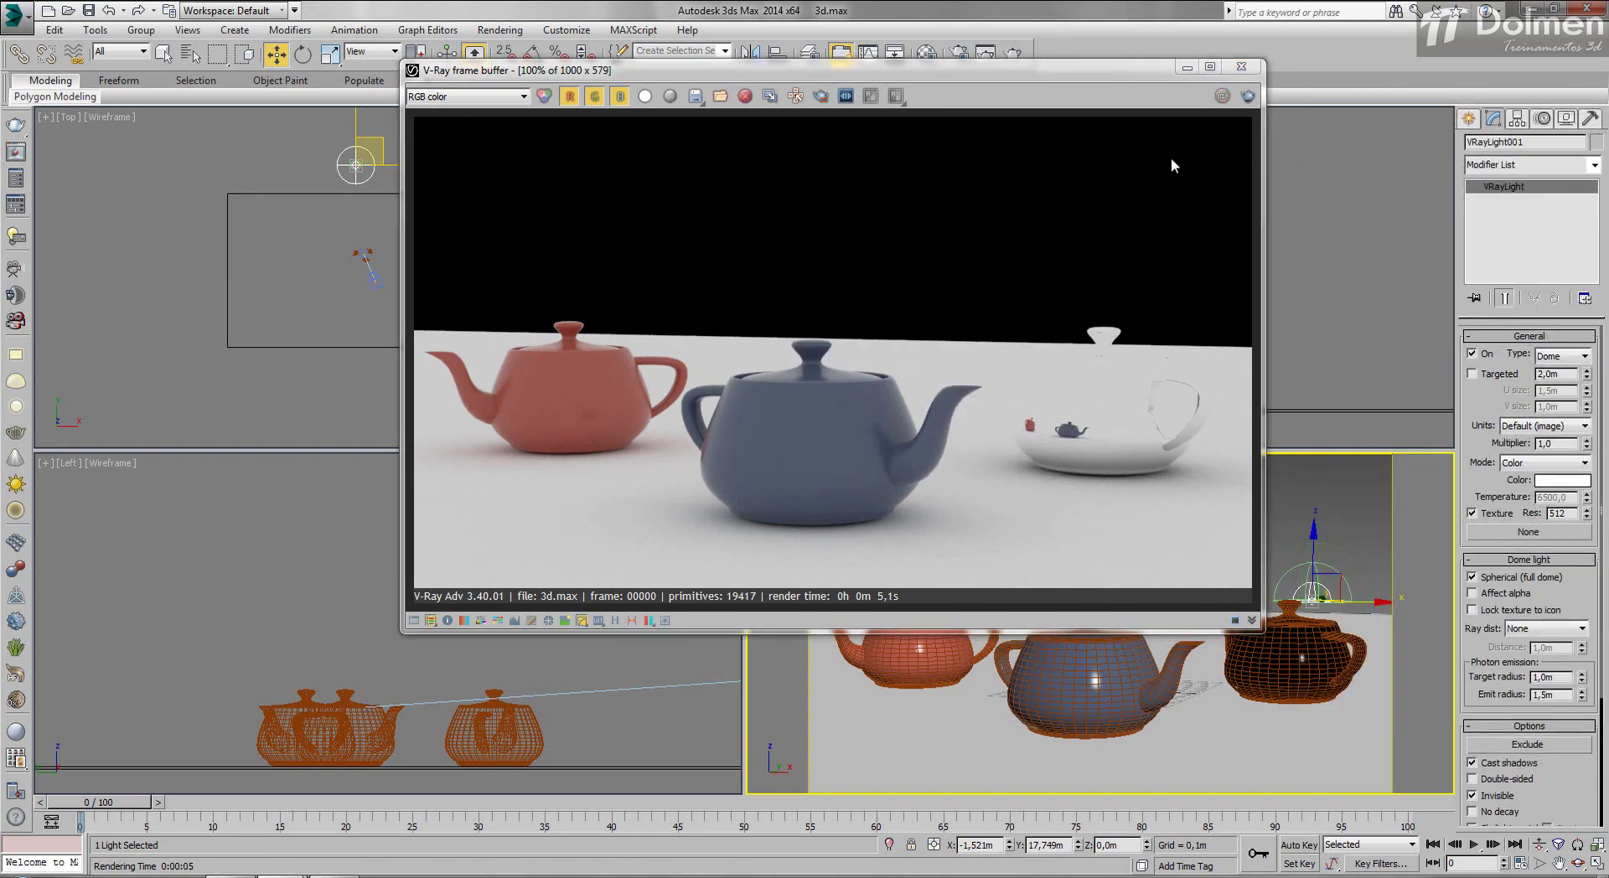
left_click(1242, 66)
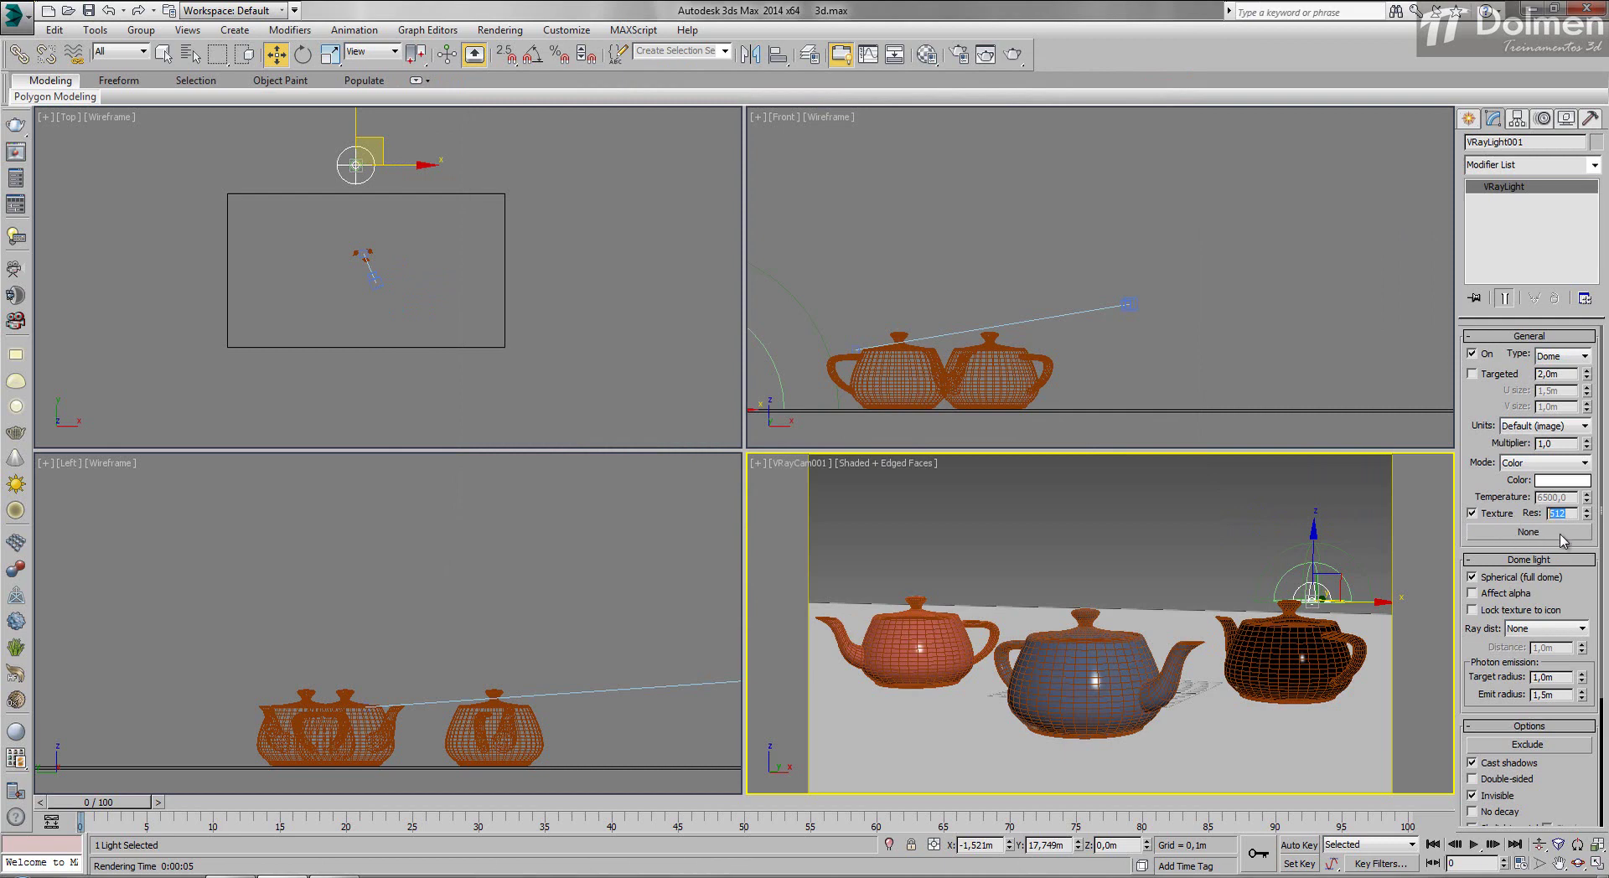
Assign a VRaySky map to the dome light's texture slot, render the camera view and close the frame buffer
left_click(1508, 537)
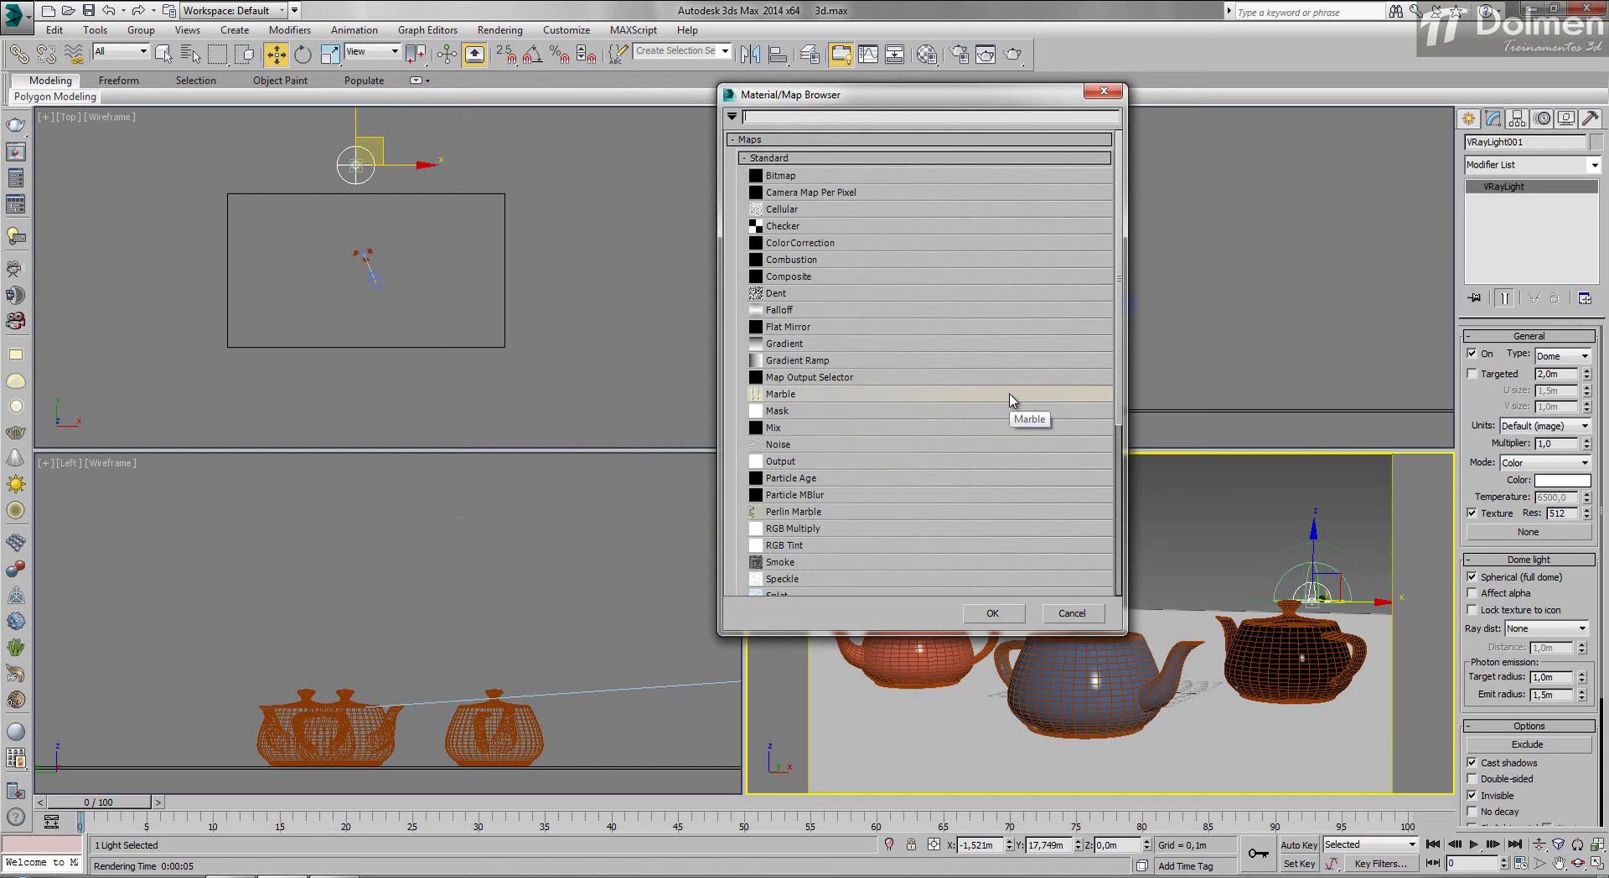
scroll(952, 470, "down", 4)
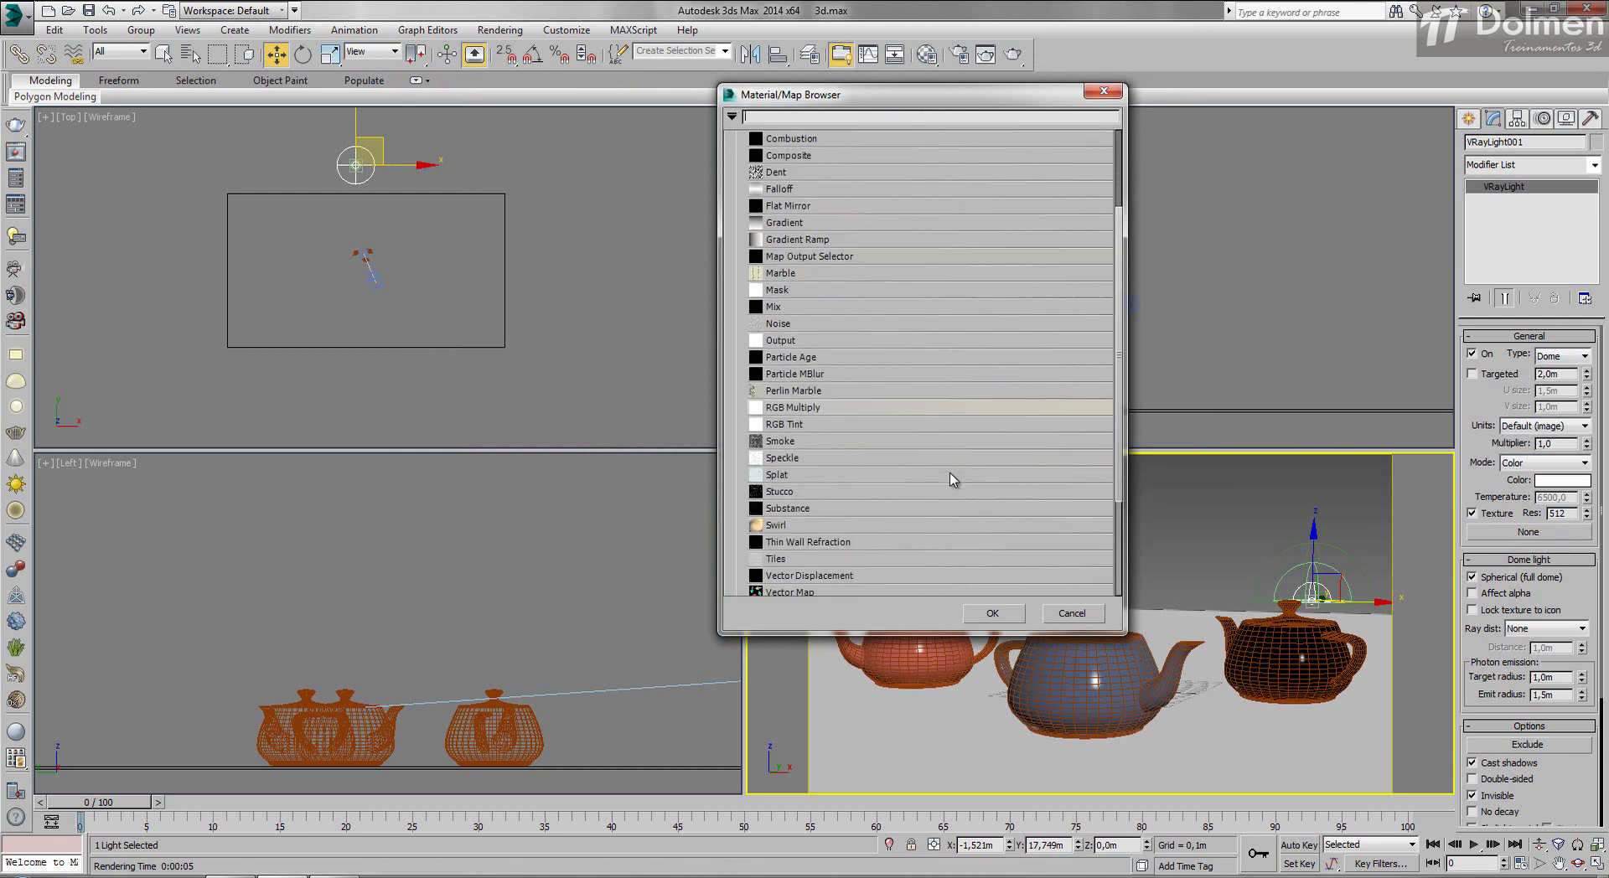
scroll(1121, 336, "down", 2)
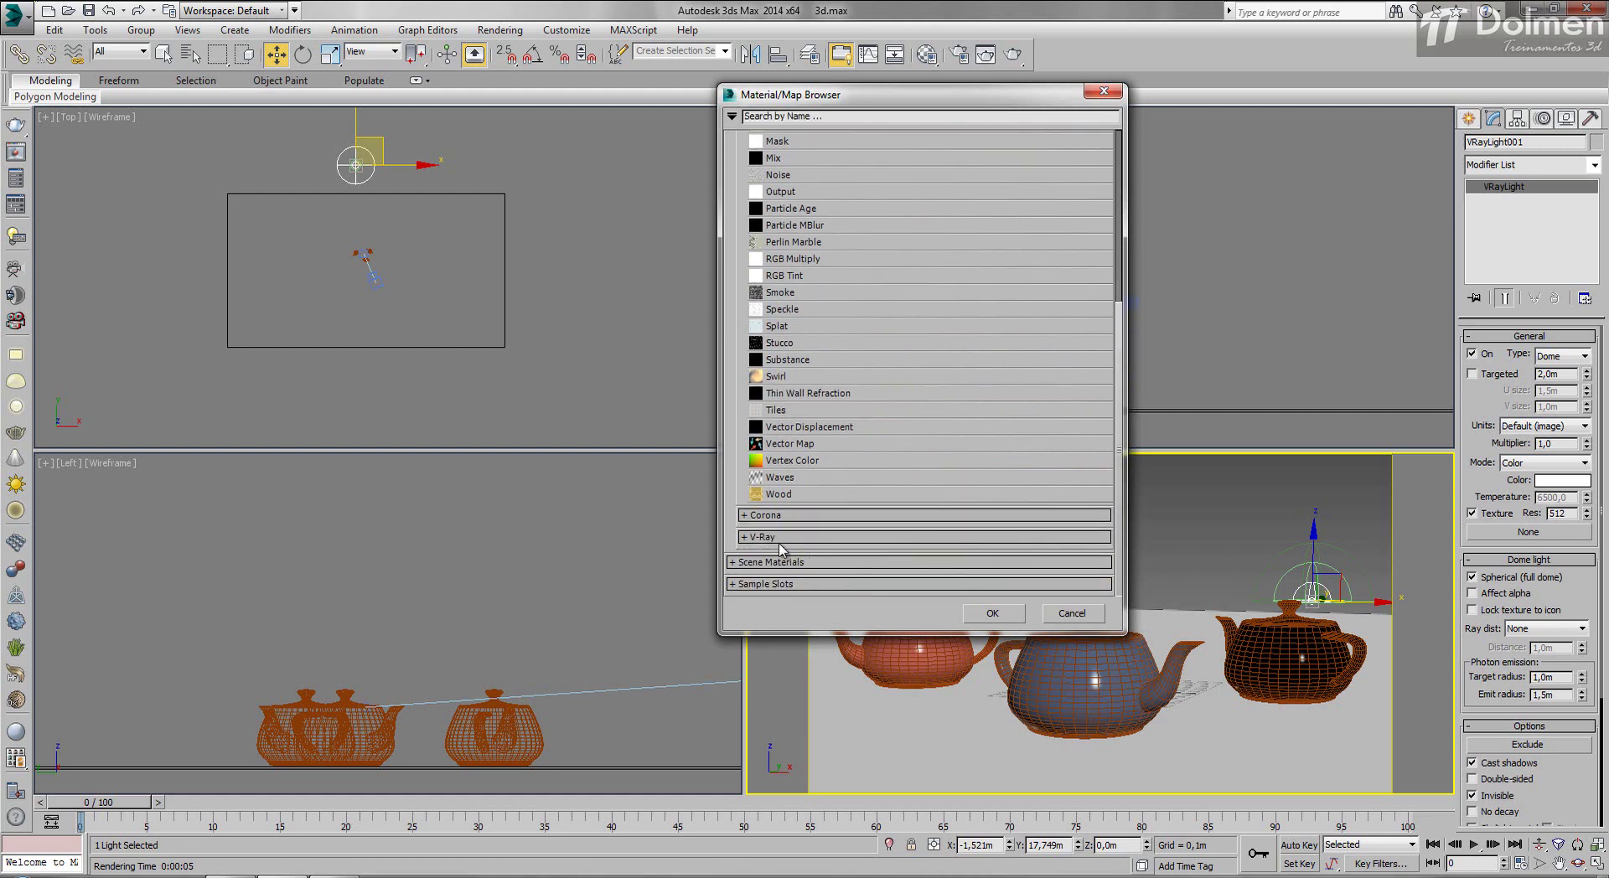
left_click(740, 541)
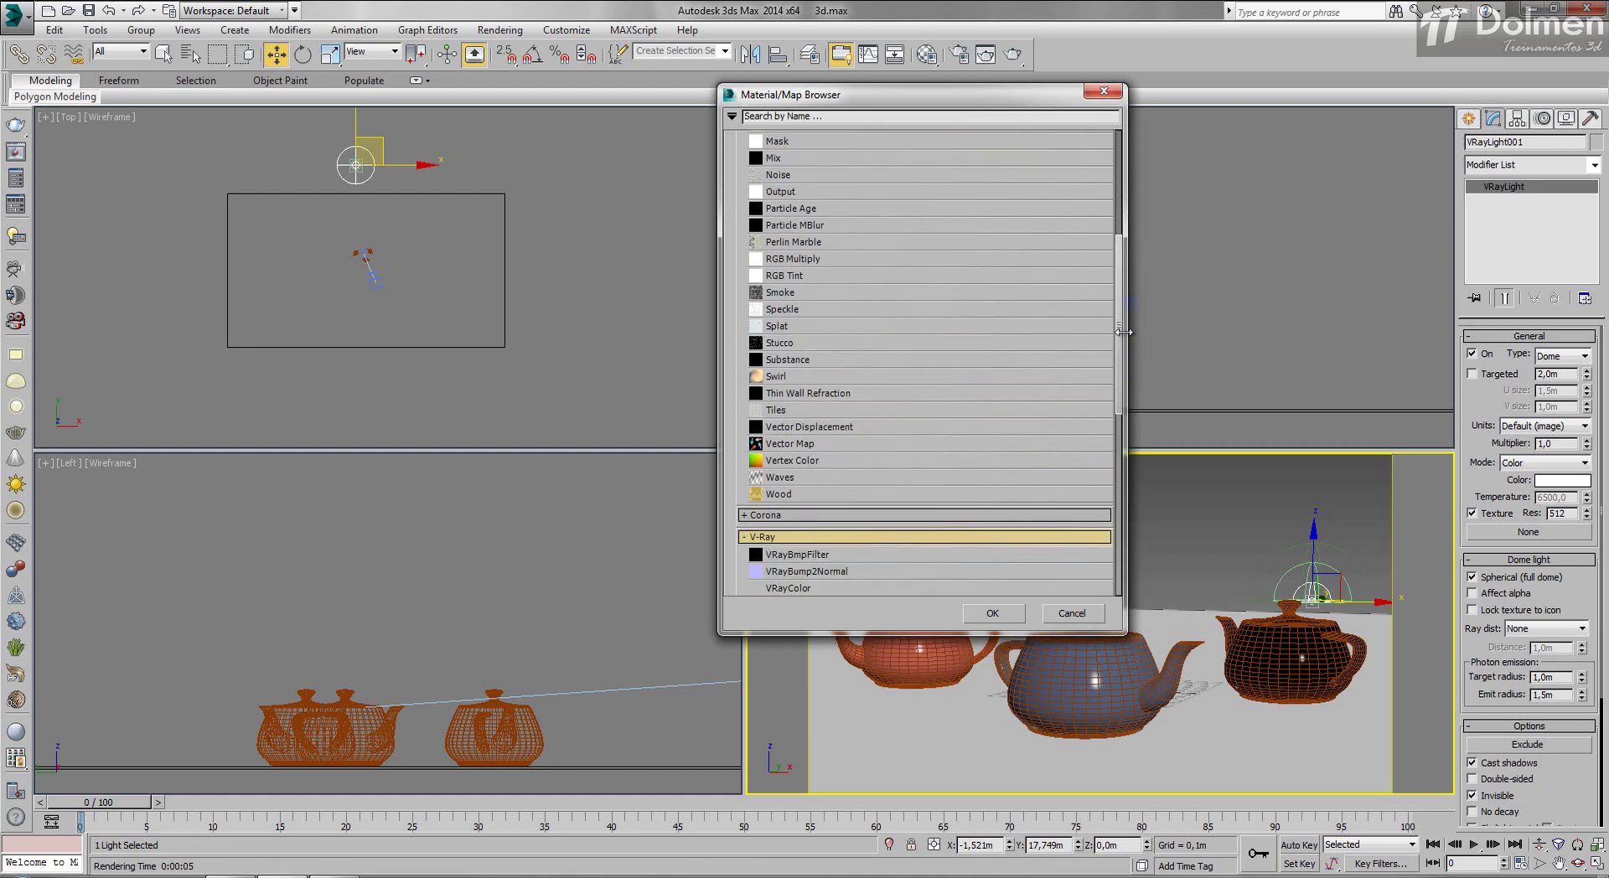
scroll(1123, 338, "down", 9)
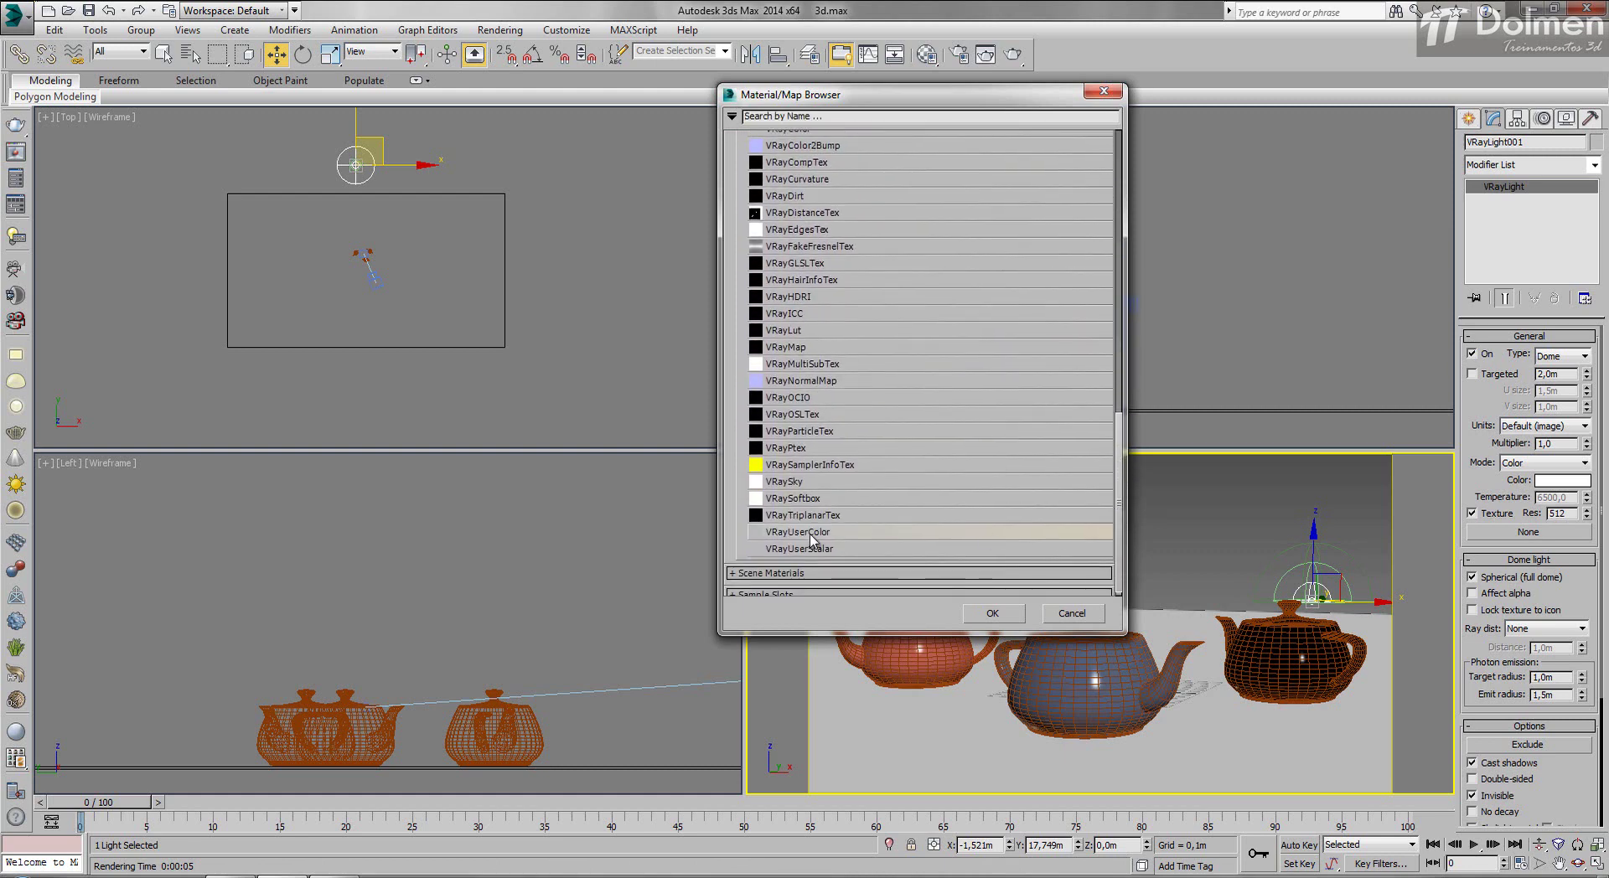
double_click(788, 482)
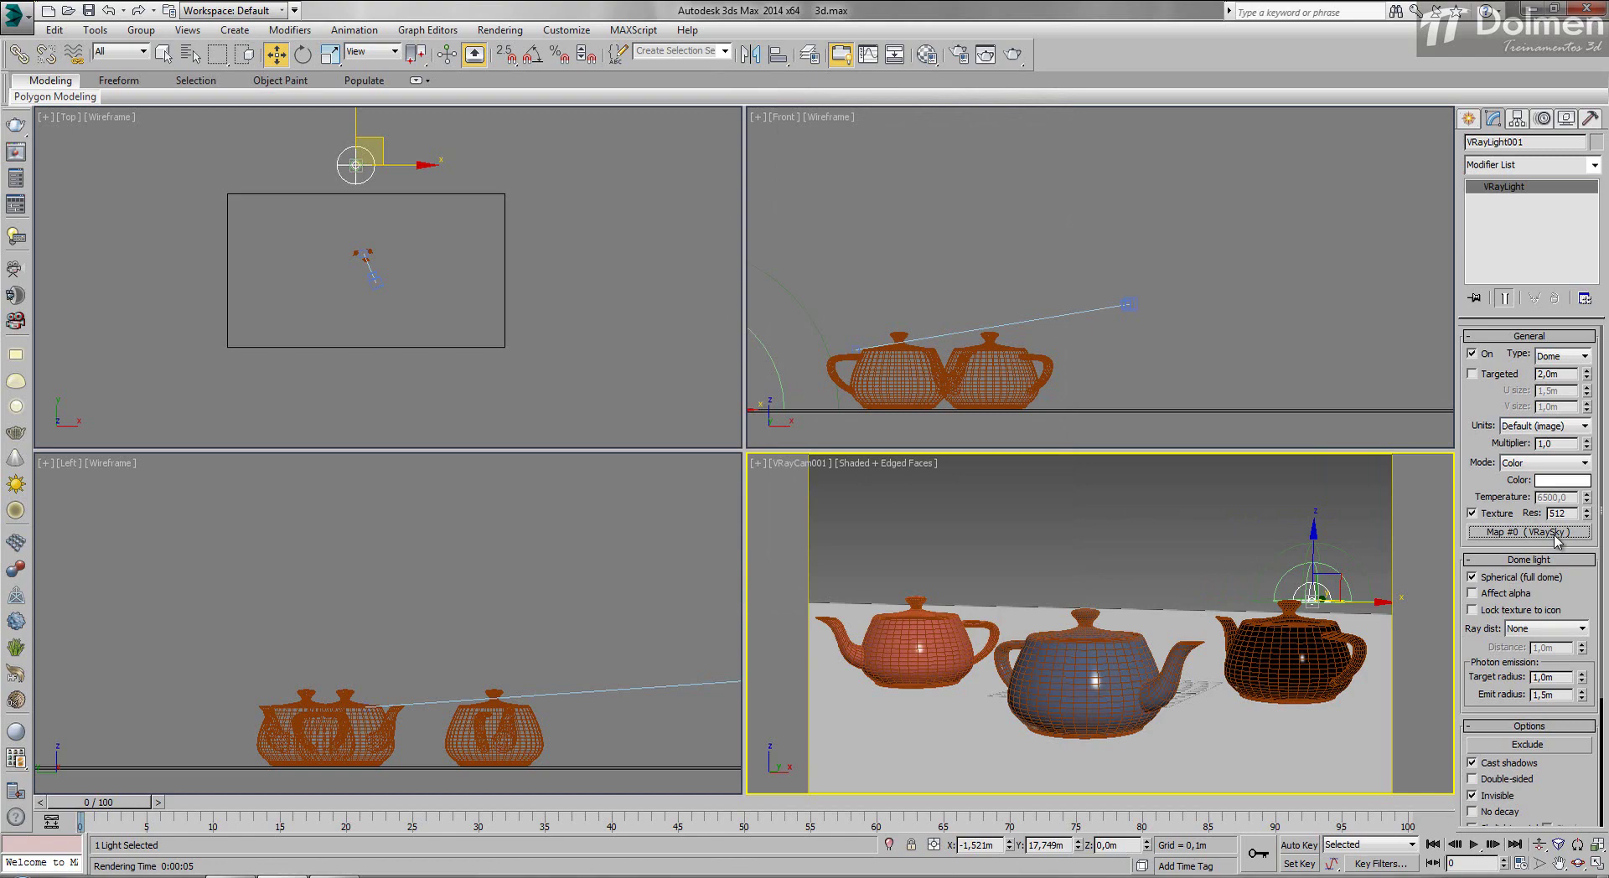
left_click(1013, 56)
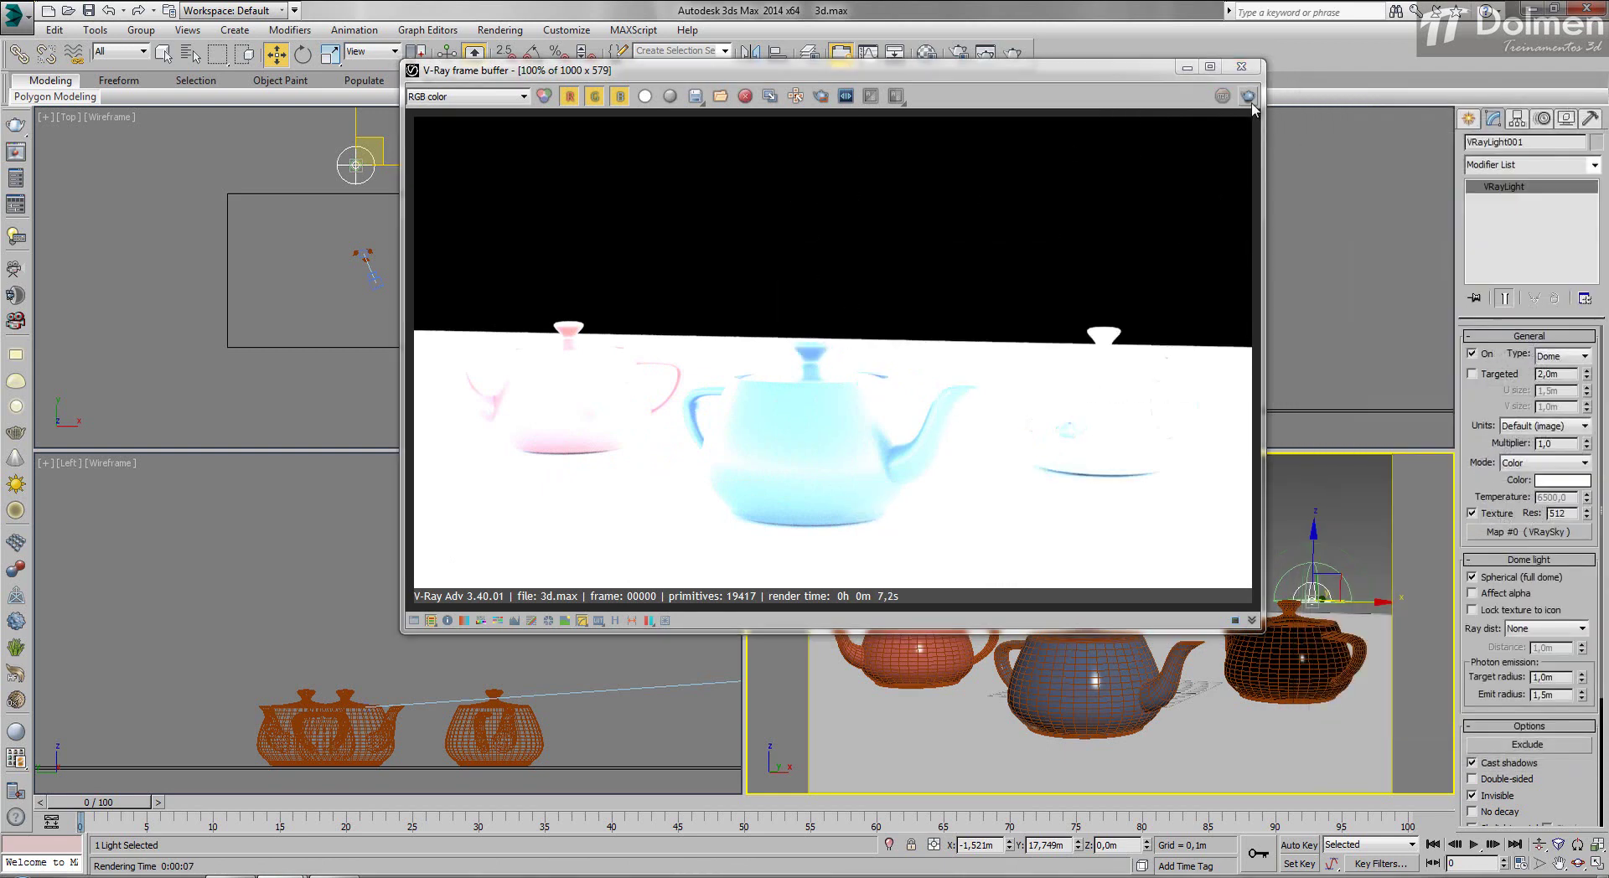
left_click(1241, 67)
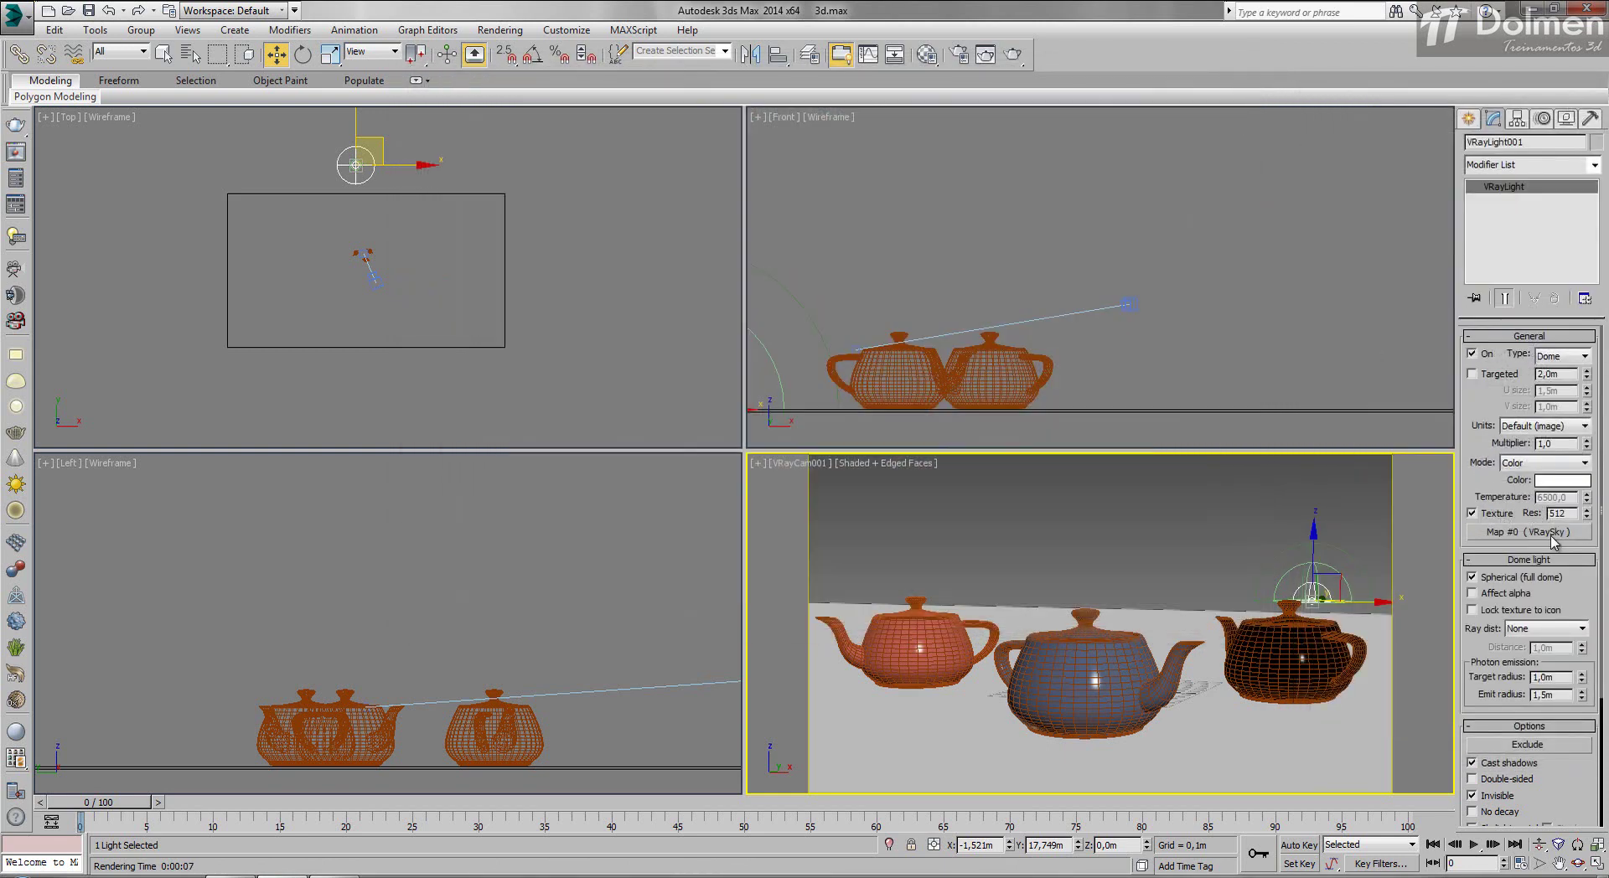
Copy the dome light's VRaySky map as an instance into the last Material Editor sample slot and check its enlarged preview
left_click(1506, 560)
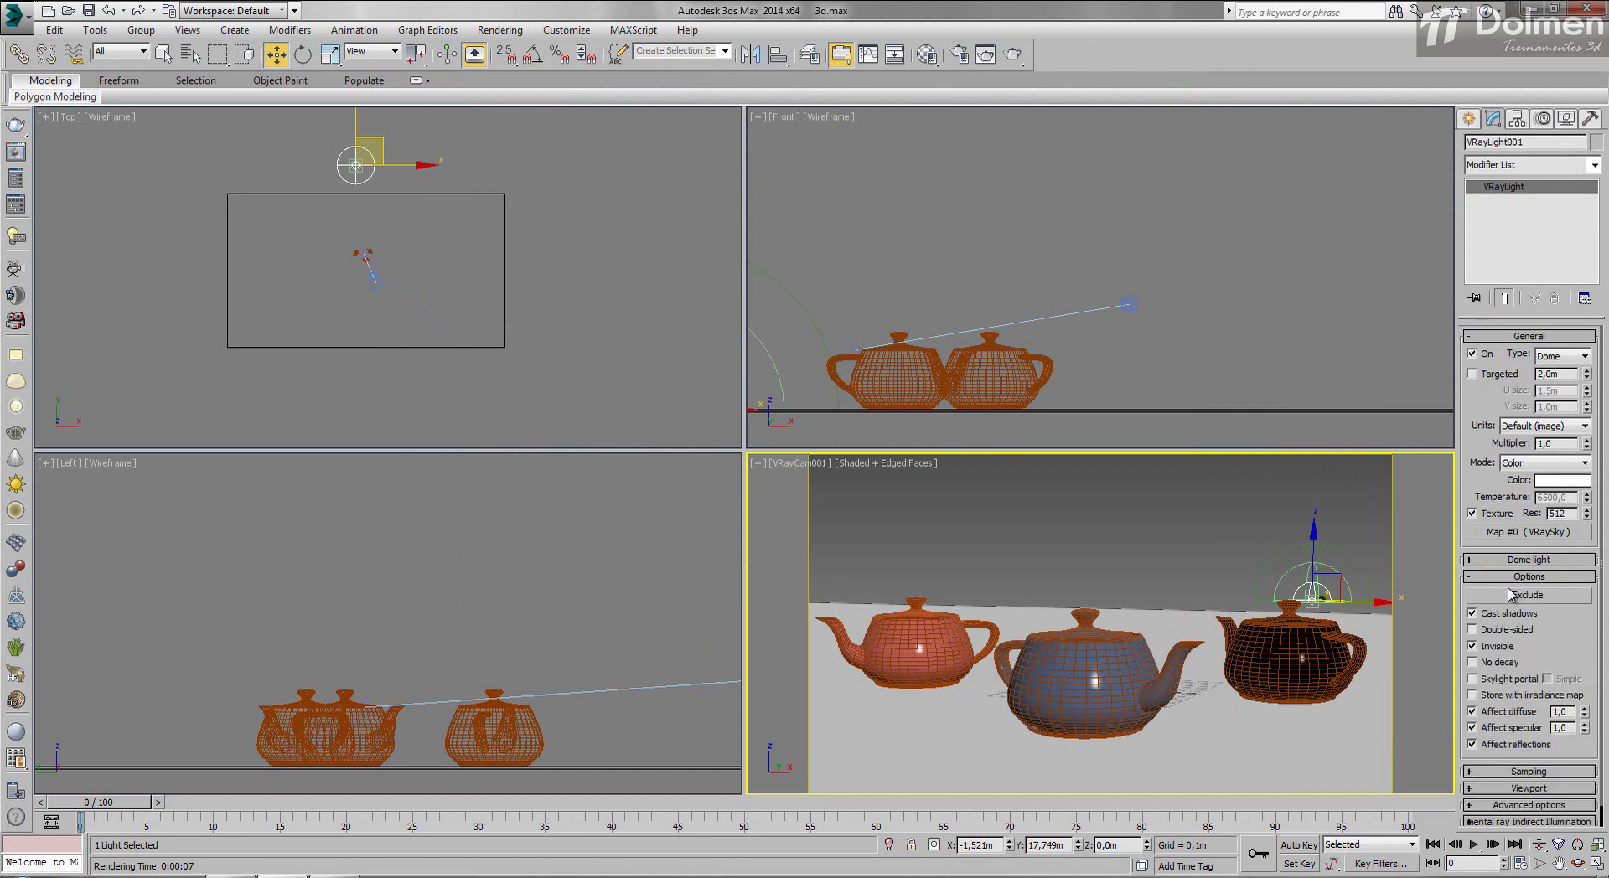
left_click(1512, 576)
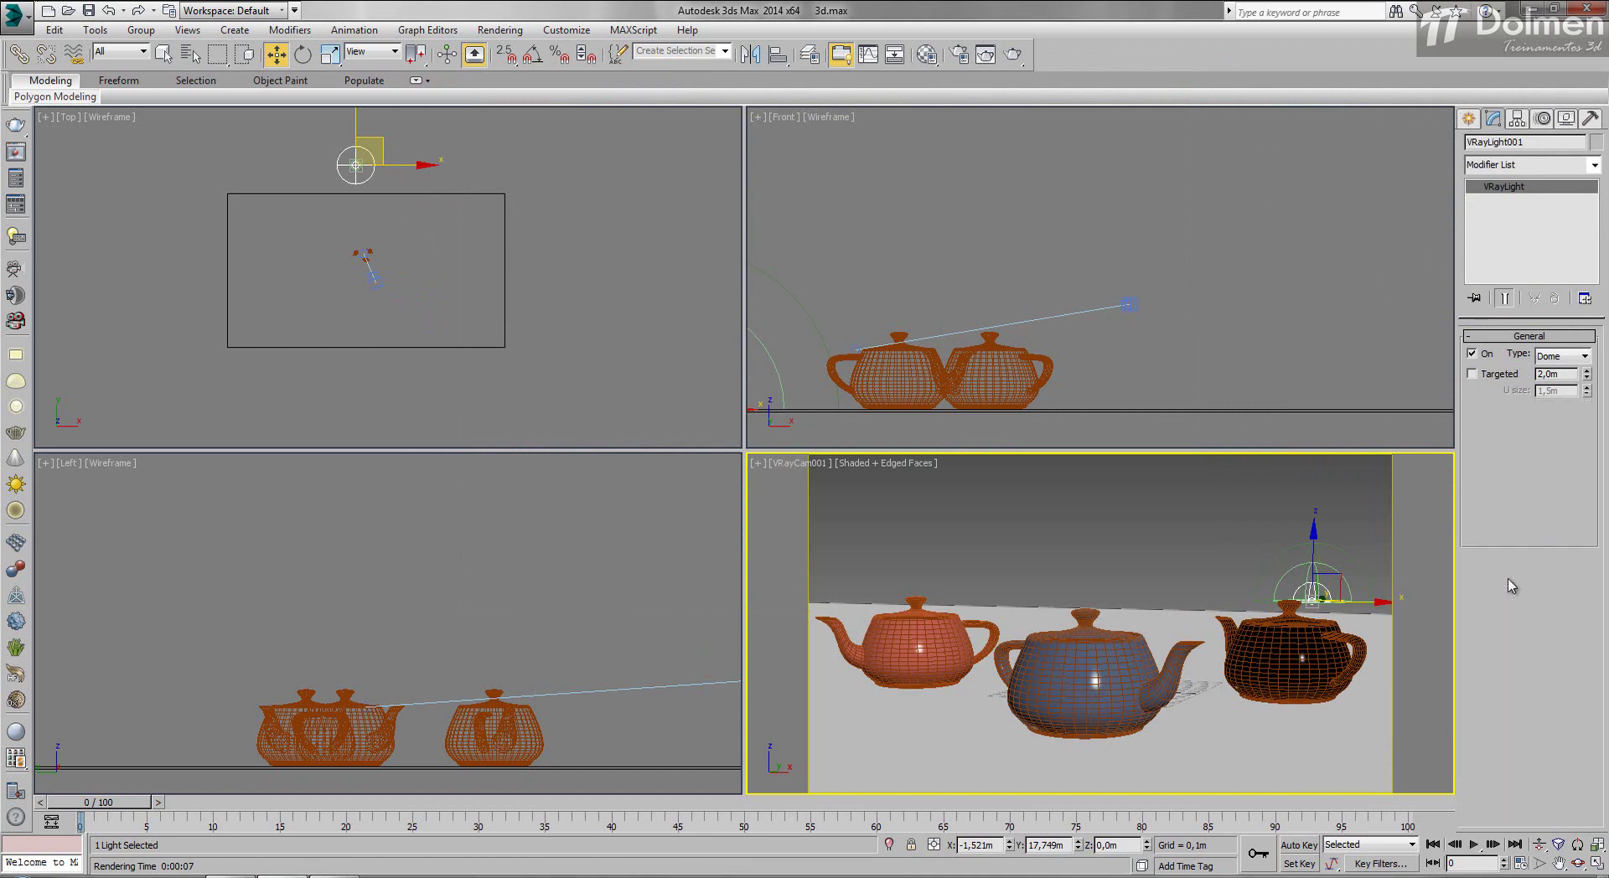
left_click(928, 54)
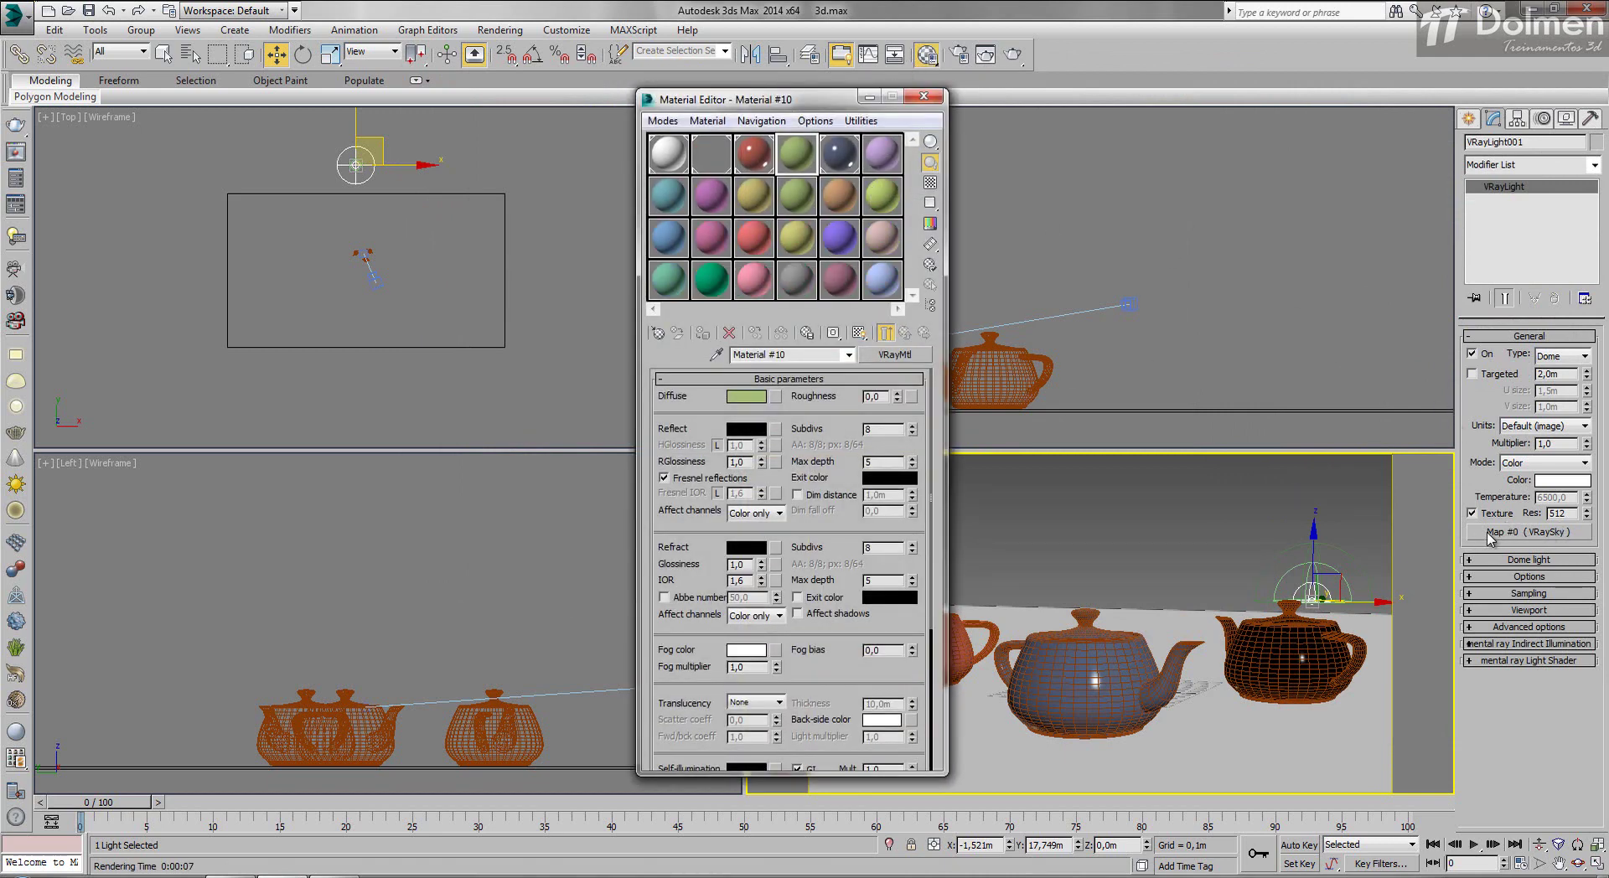
left_click_drag(1538, 532, 882, 283)
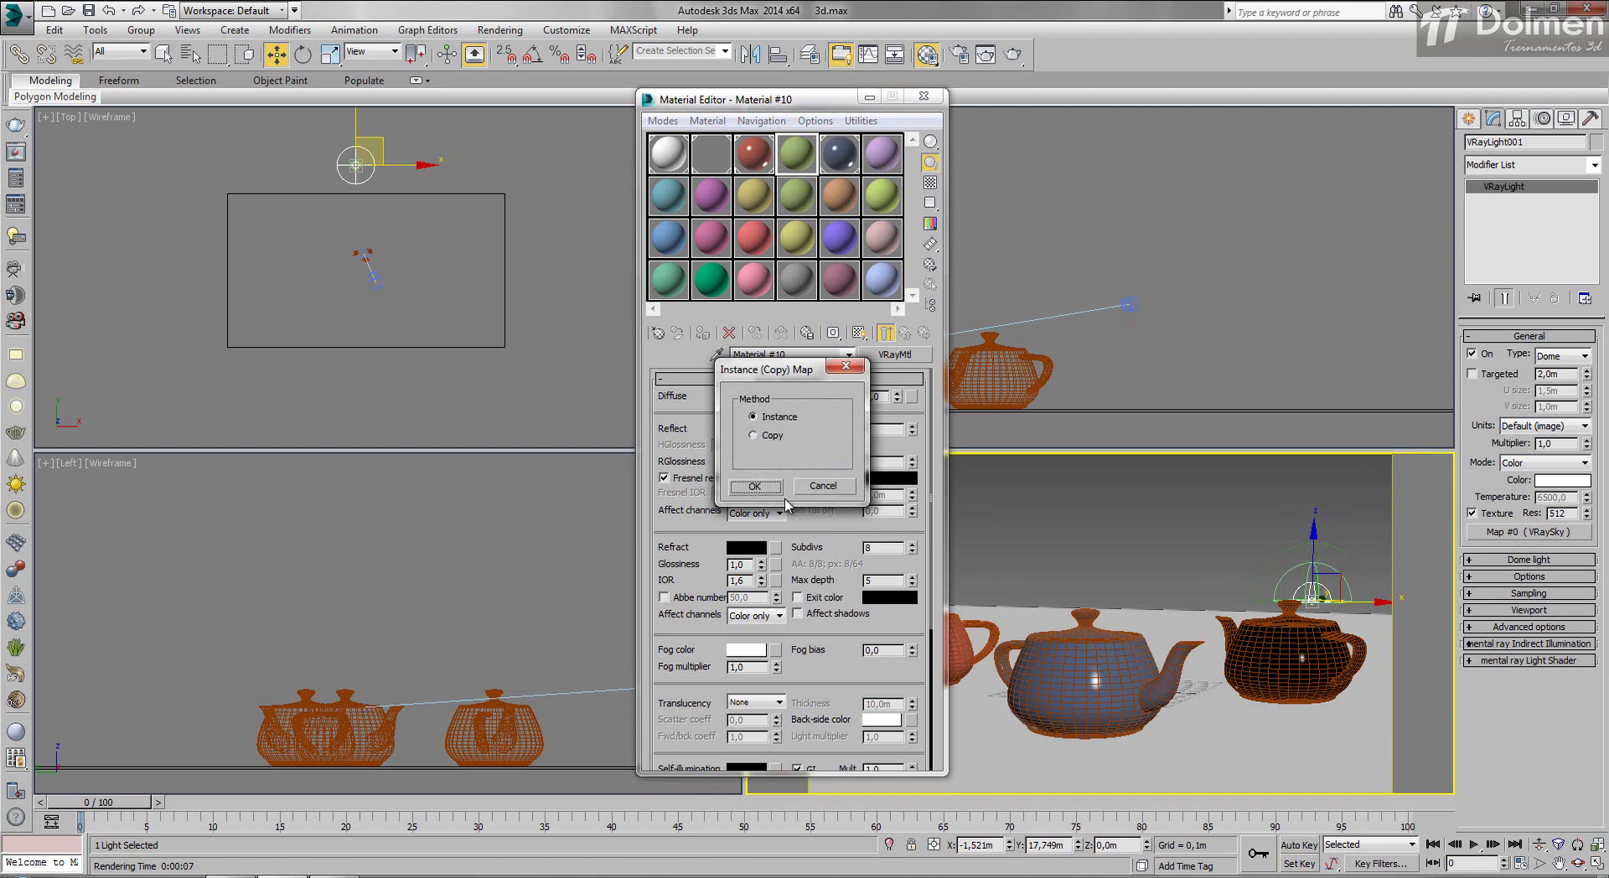
left_click(752, 488)
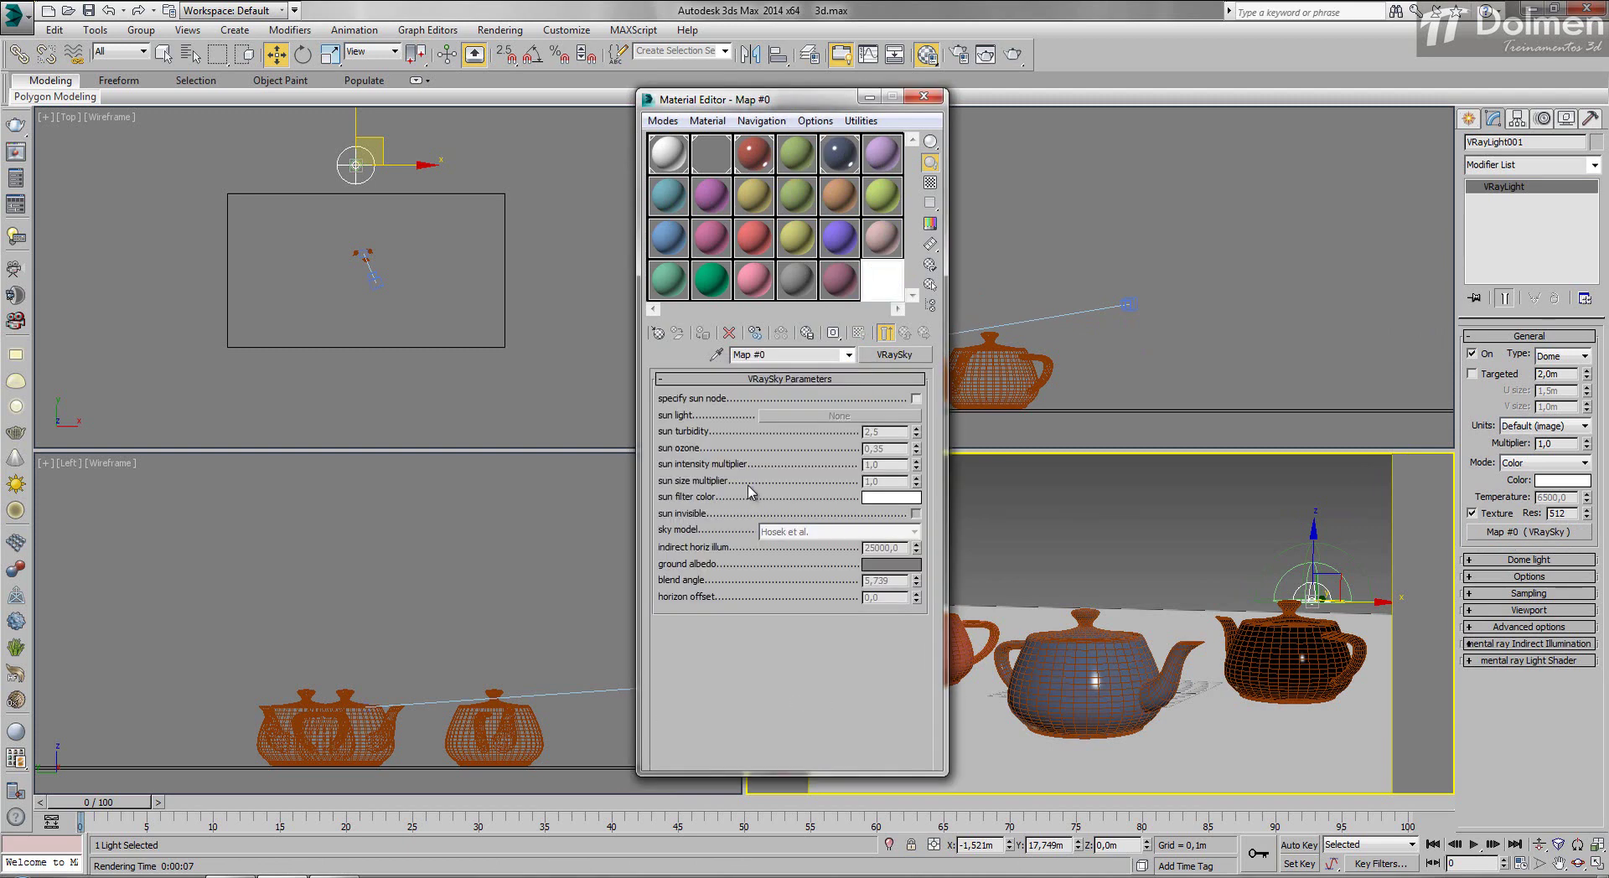
double_click(886, 293)
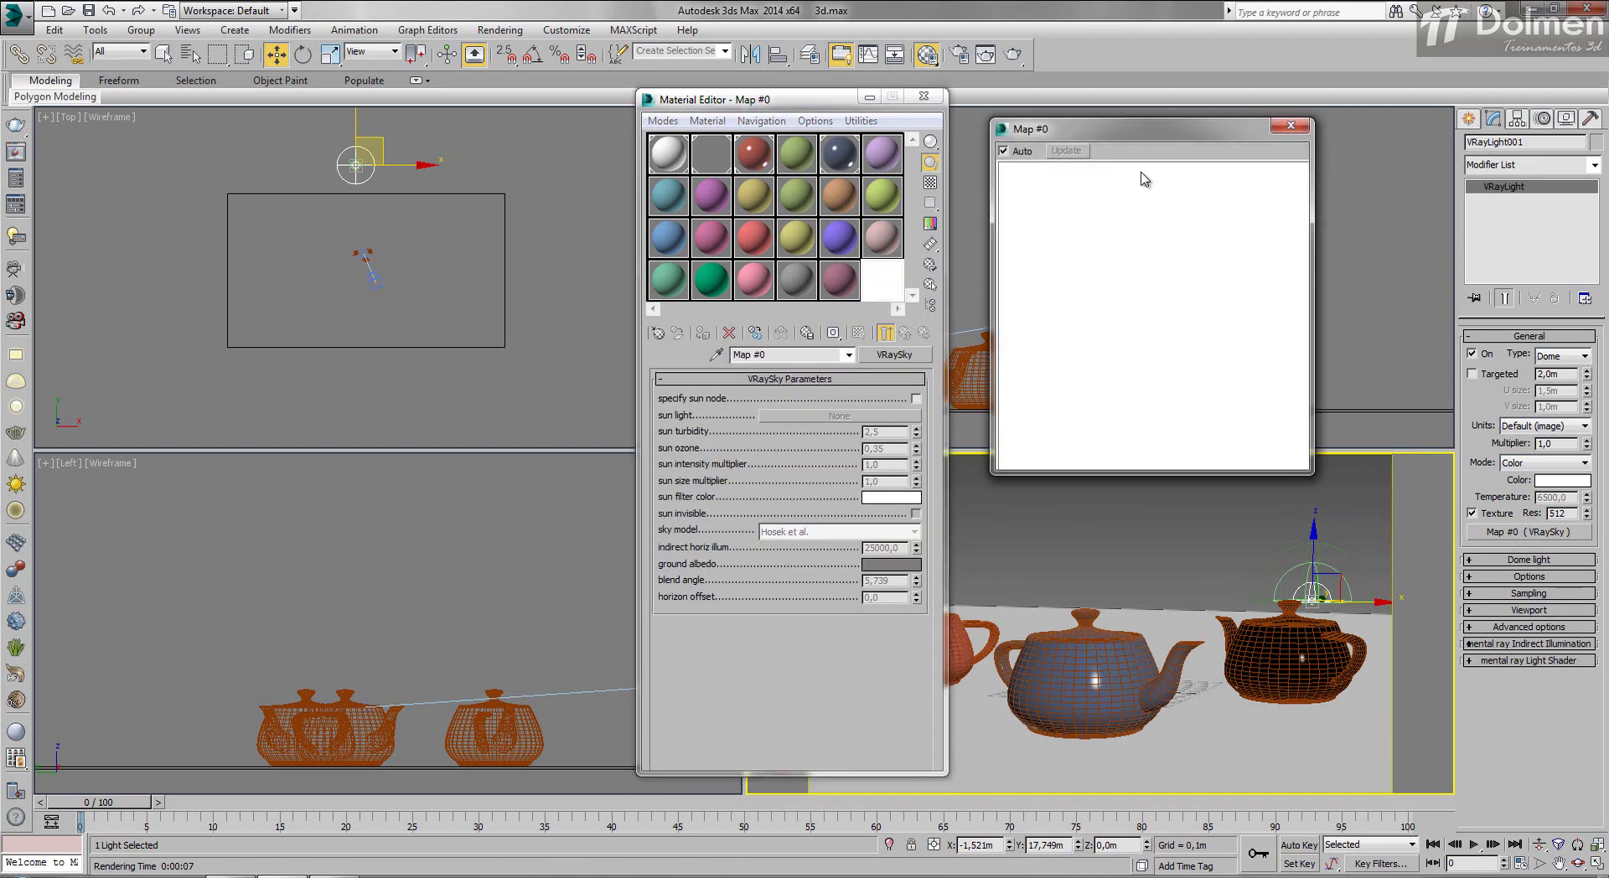
left_click(1289, 127)
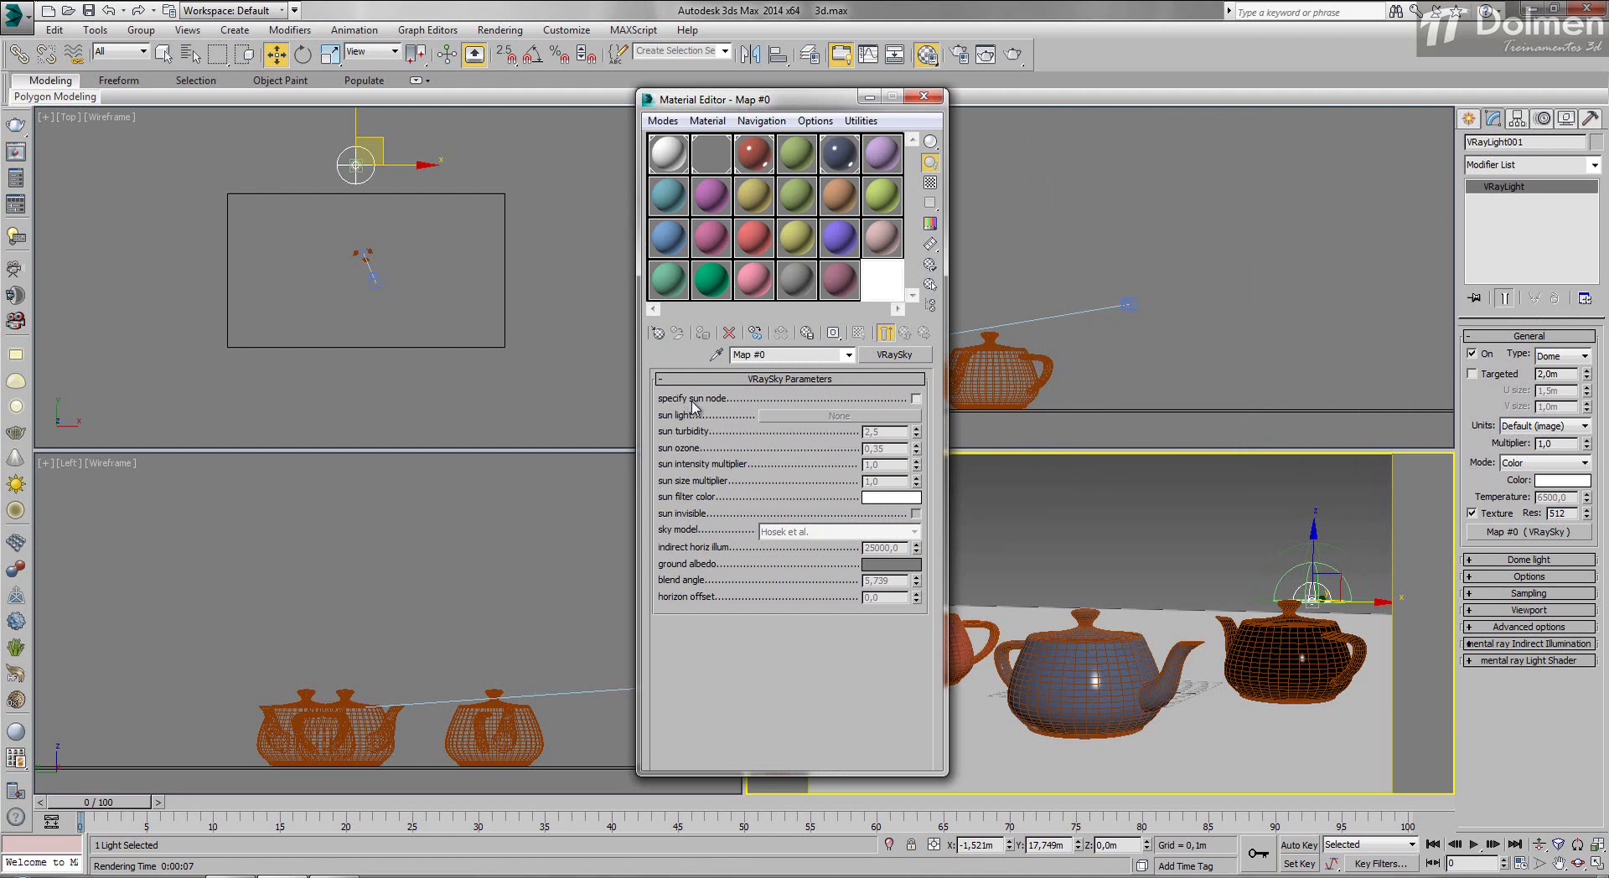
Enable specify sun node on the VRaySky map, set its sun intensity multiplier to 0,1 and render the camera view
left_click(916, 399)
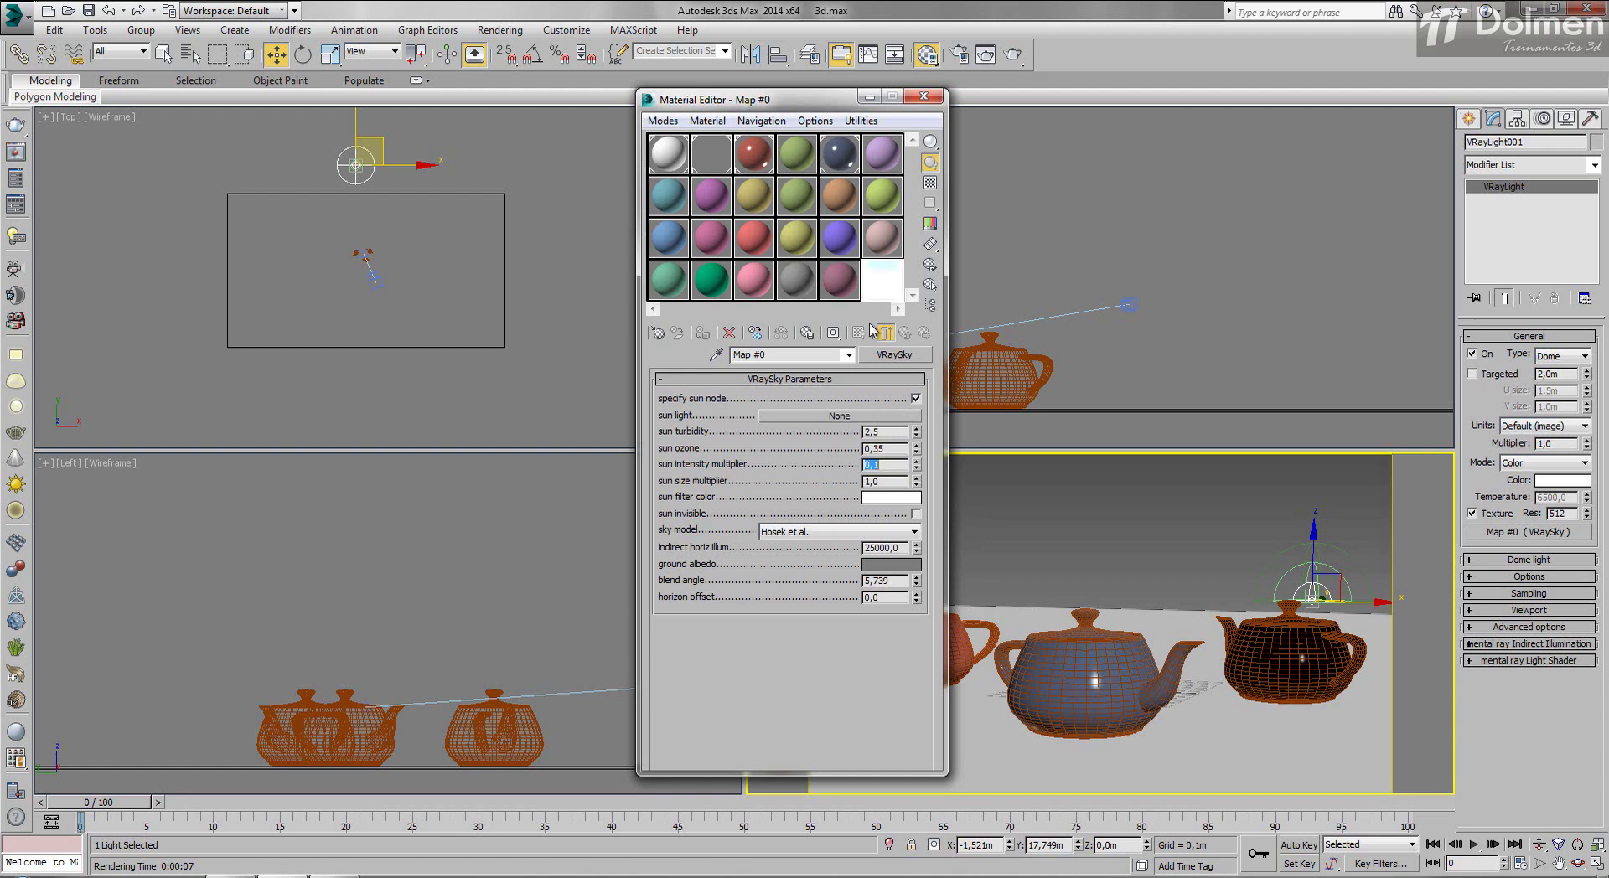
double_click(895, 279)
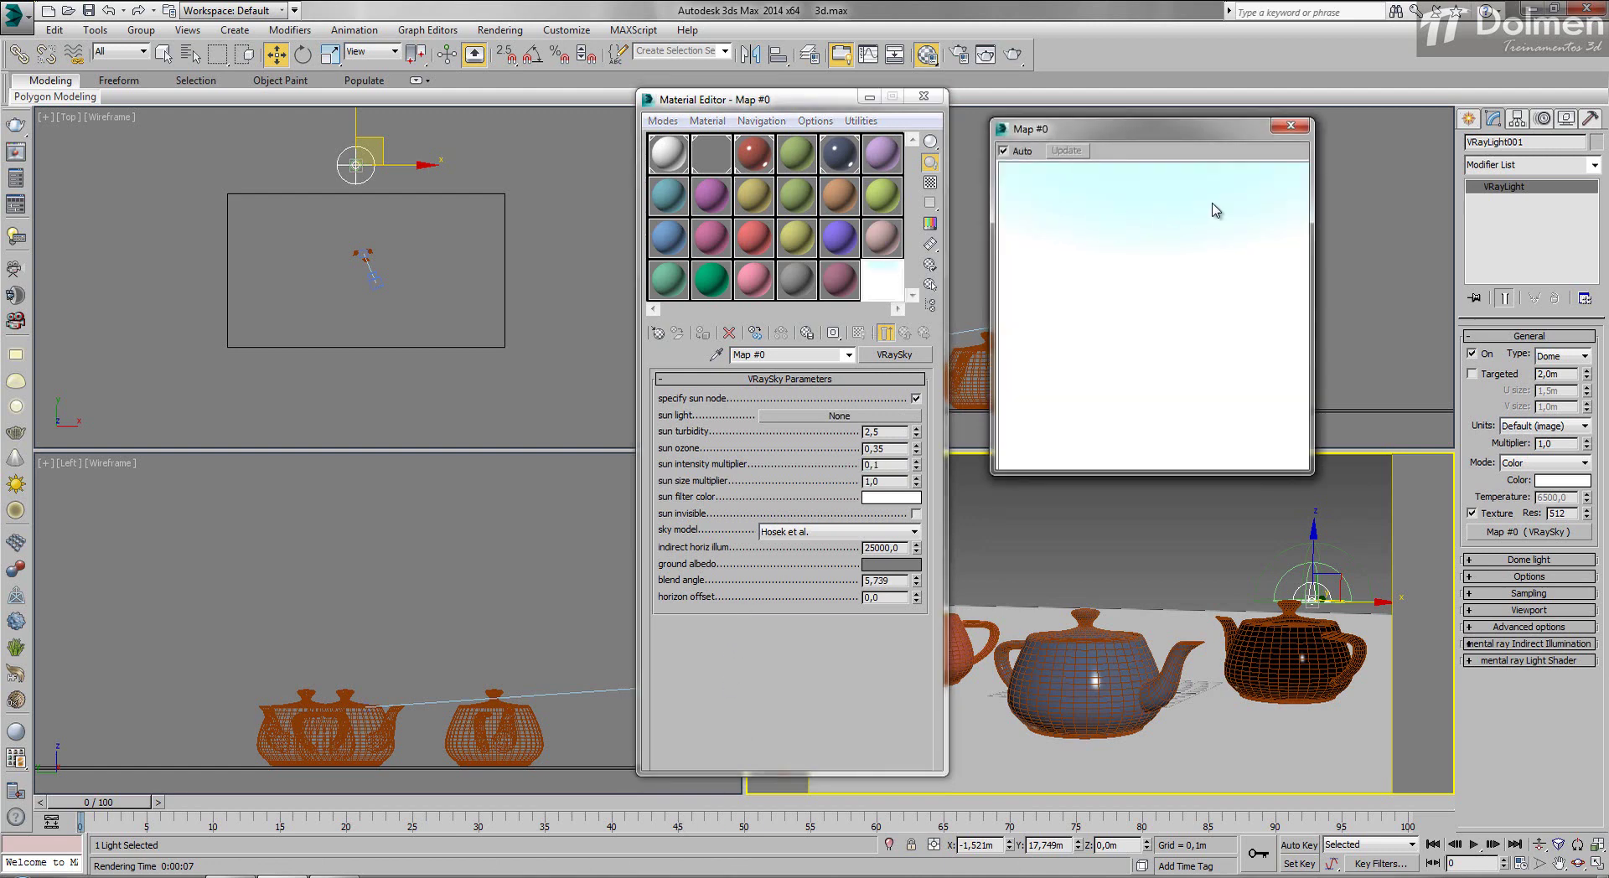
left_click(1292, 126)
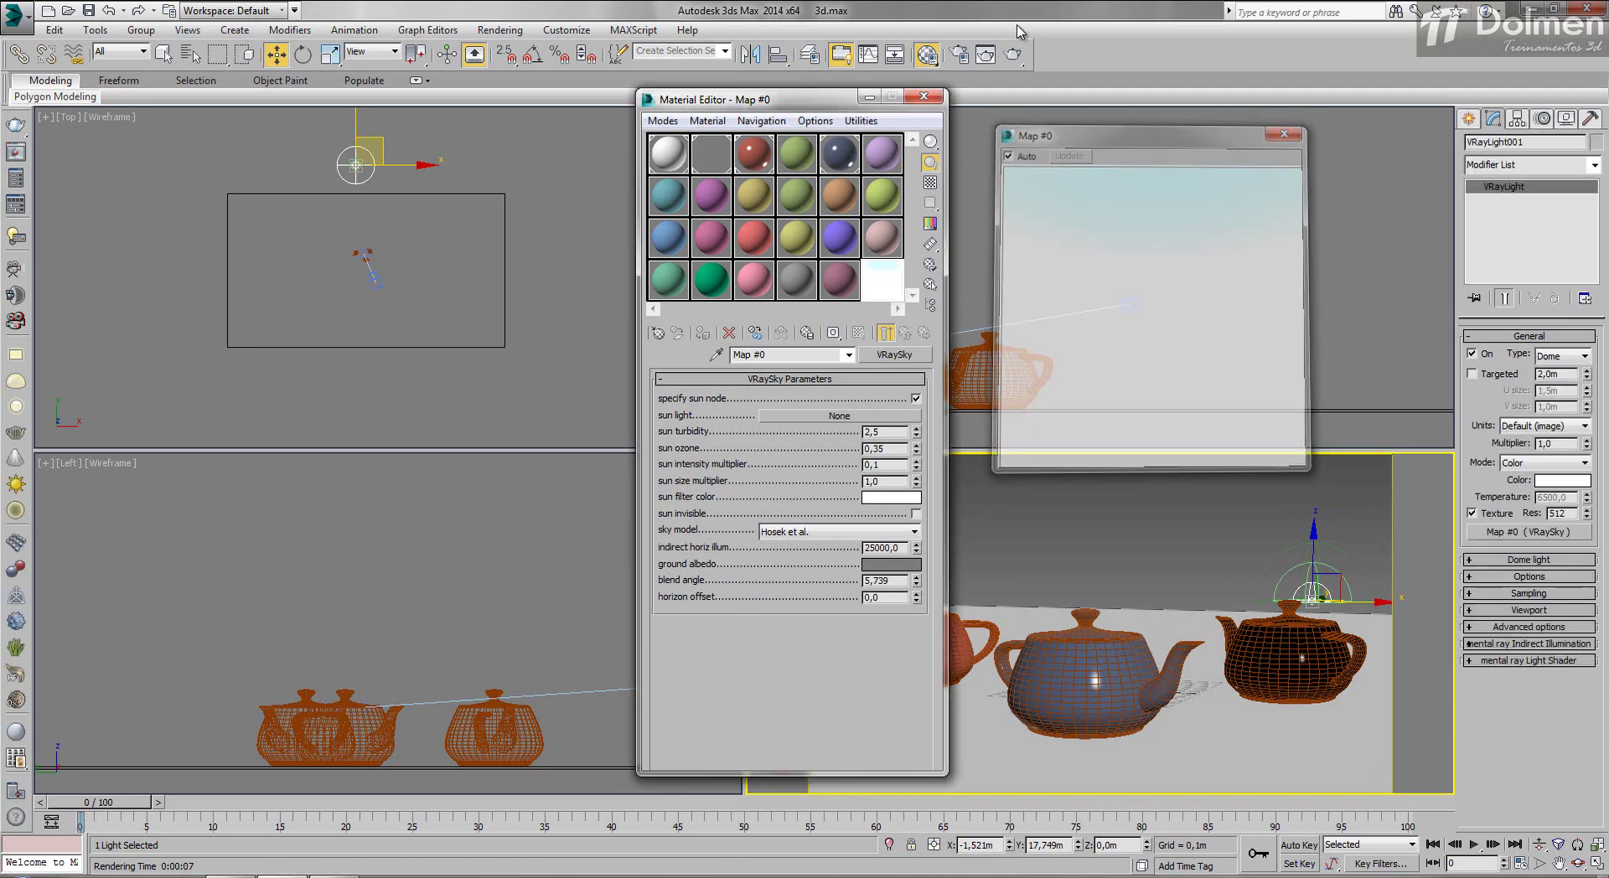
left_click(1012, 54)
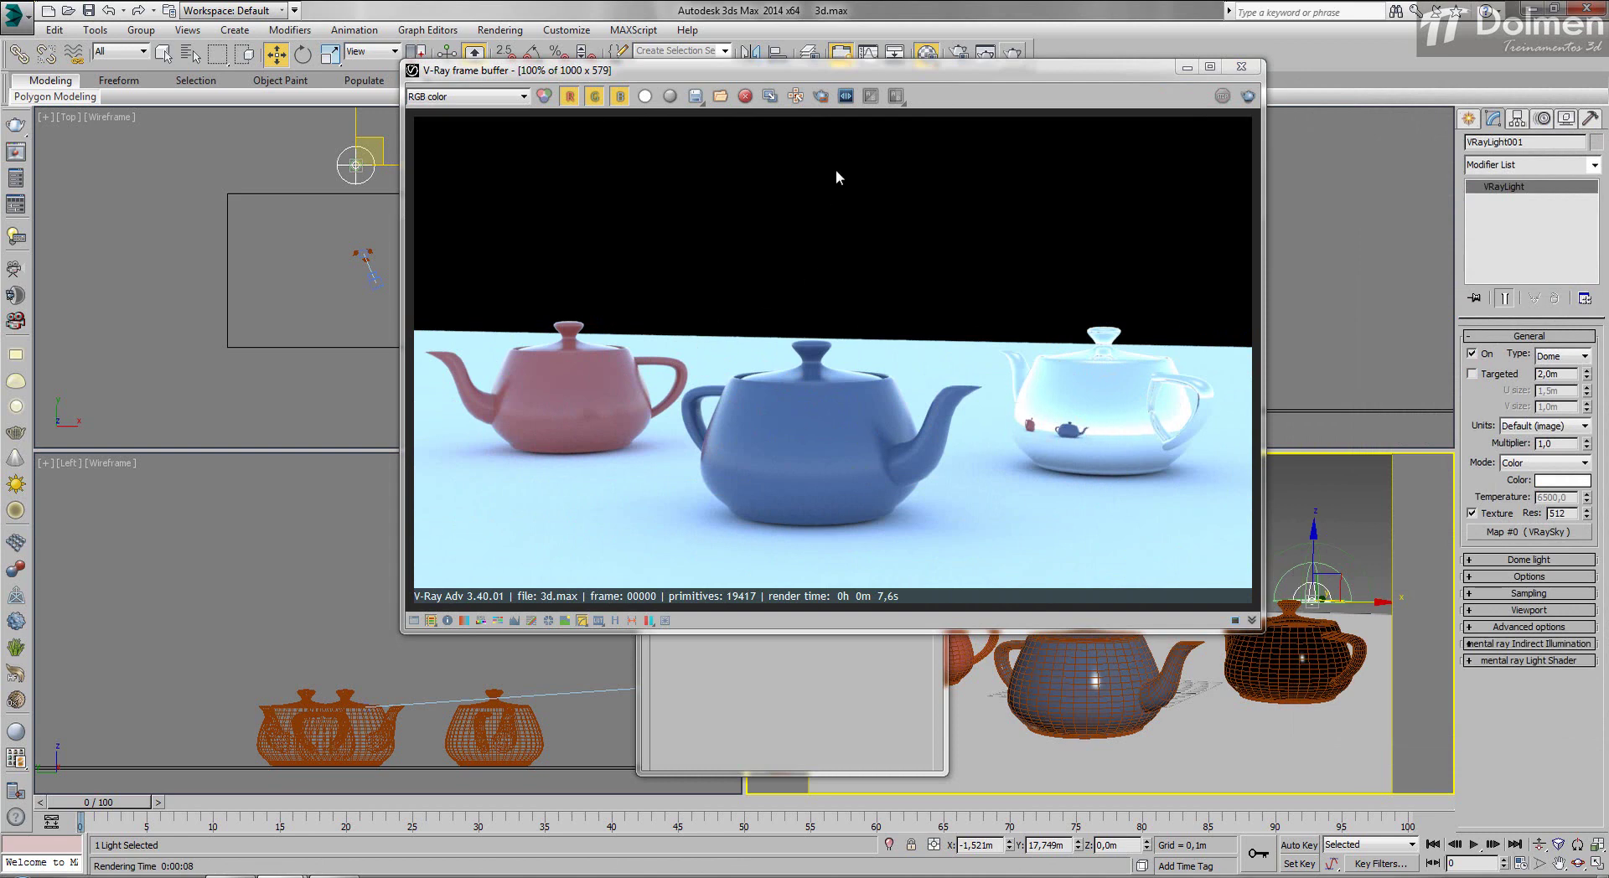
Arrange the frame buffer and Material Editor side by side, set the sky's sun turbidity to 10,0 and re-render
left_click(840, 52)
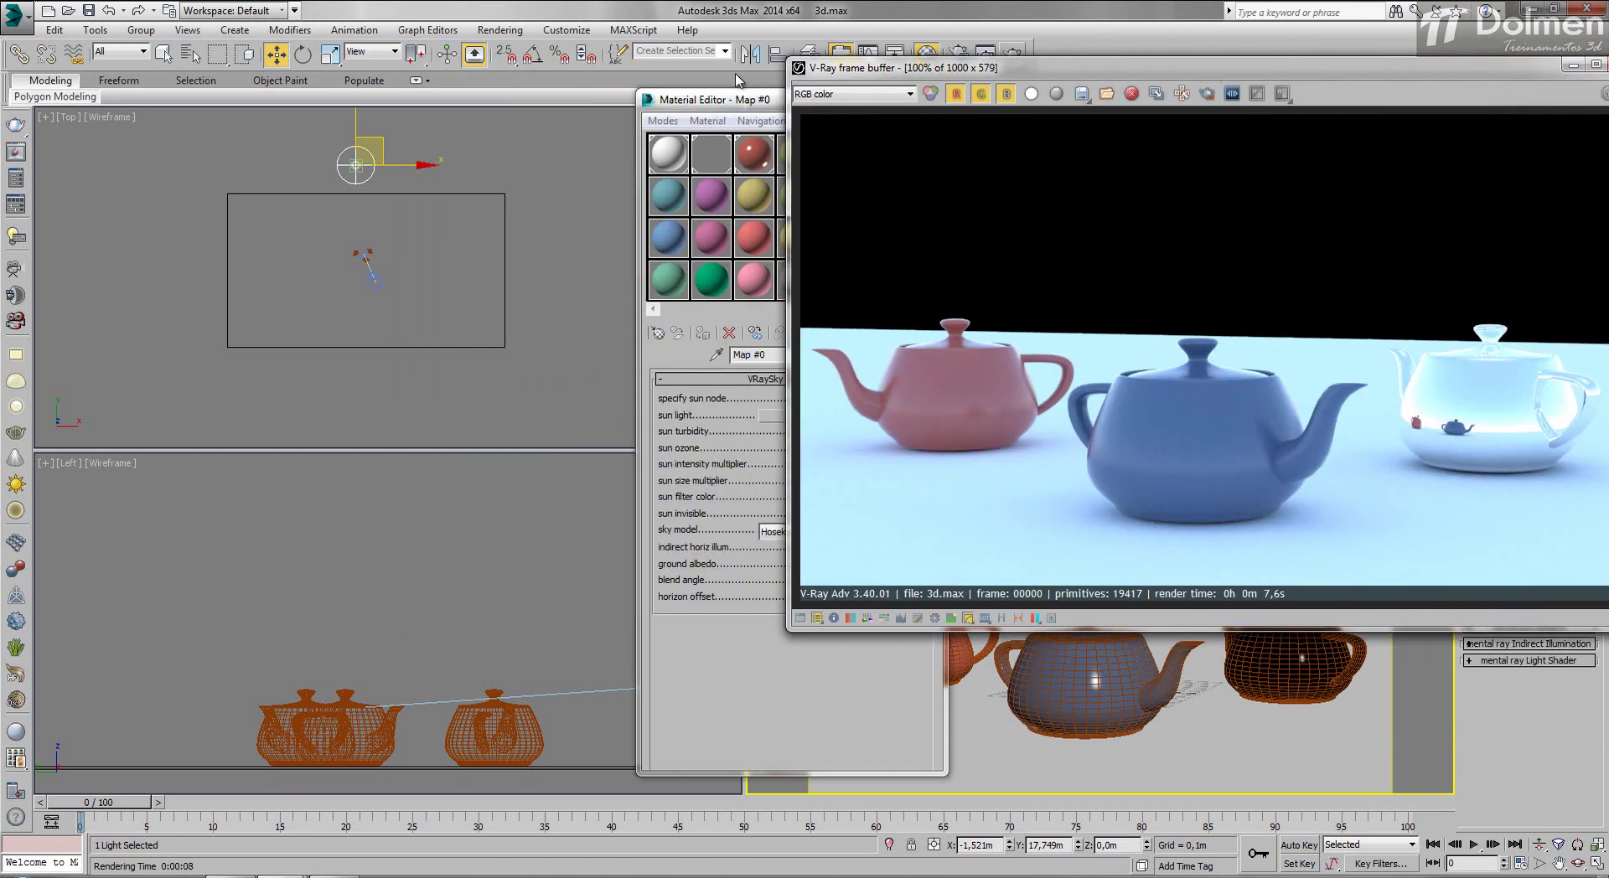
left_click_drag(754, 102, 439, 98)
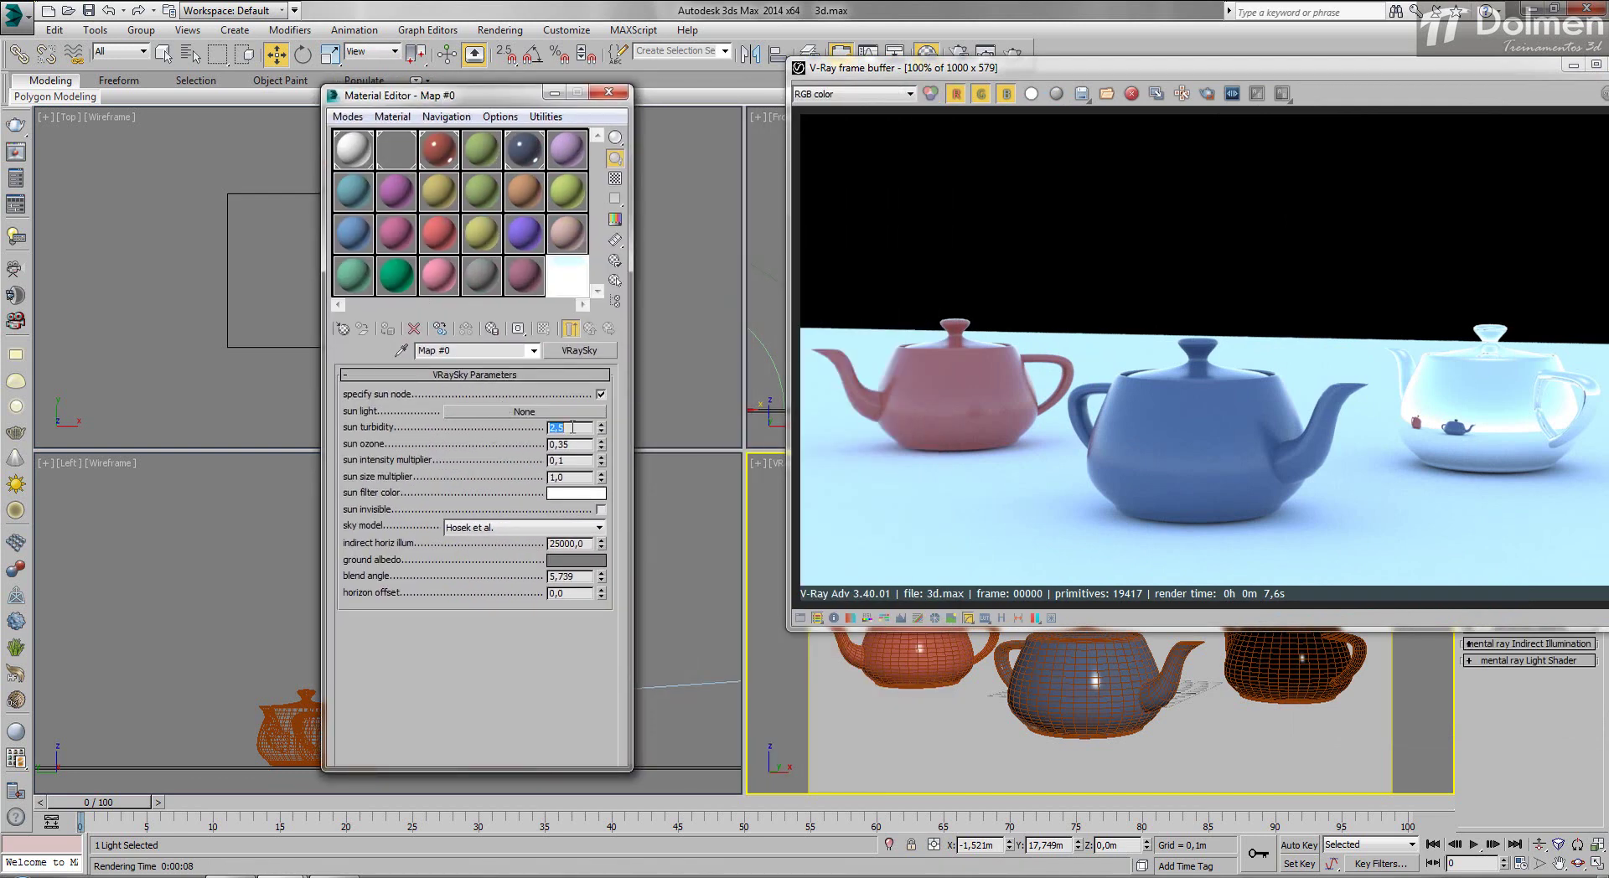
type("10")
key("Return")
left_click_drag(1538, 73, 1429, 74)
key("shift+q")
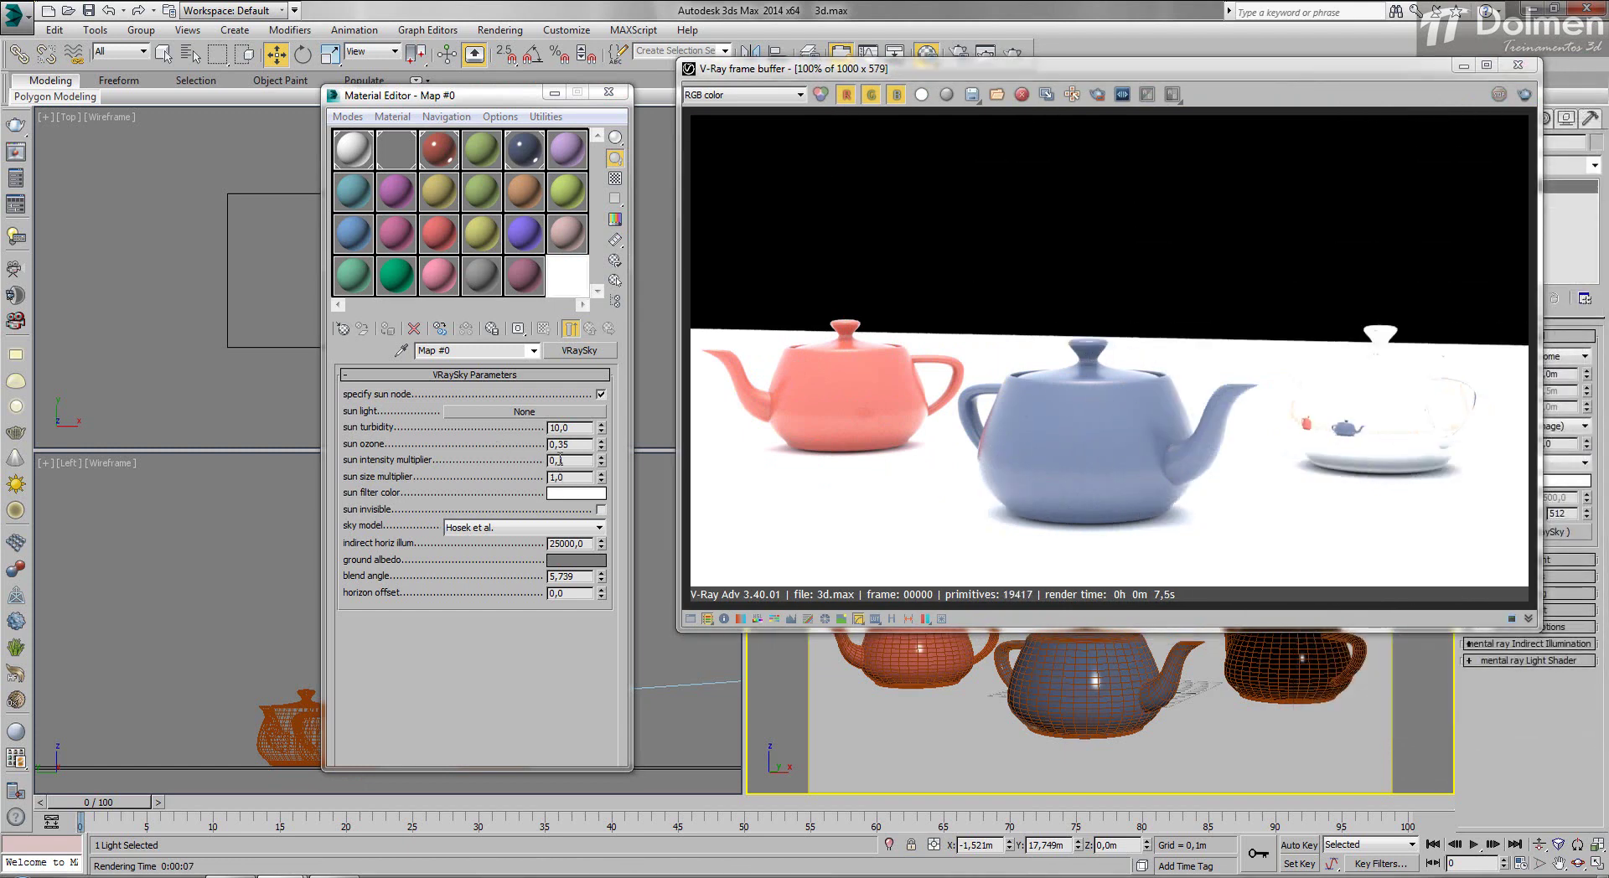
Set the VRaySky map's sun intensity multiplier to 0,03 and render the camera view again
left_click_drag(558, 460, 587, 460)
type("03")
key("Return")
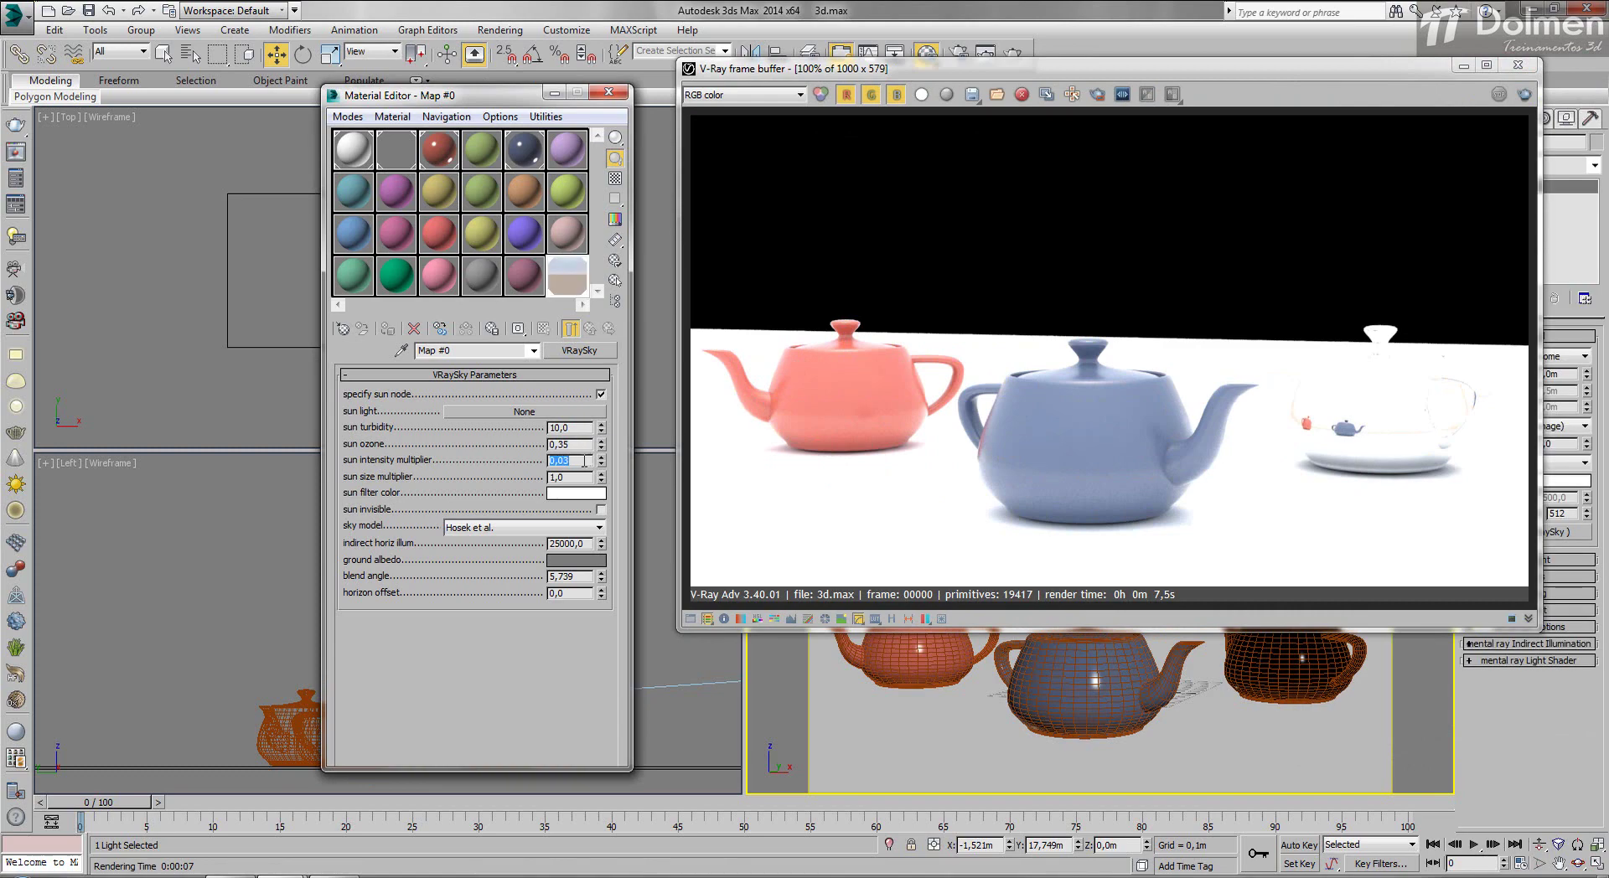
left_click(1500, 95)
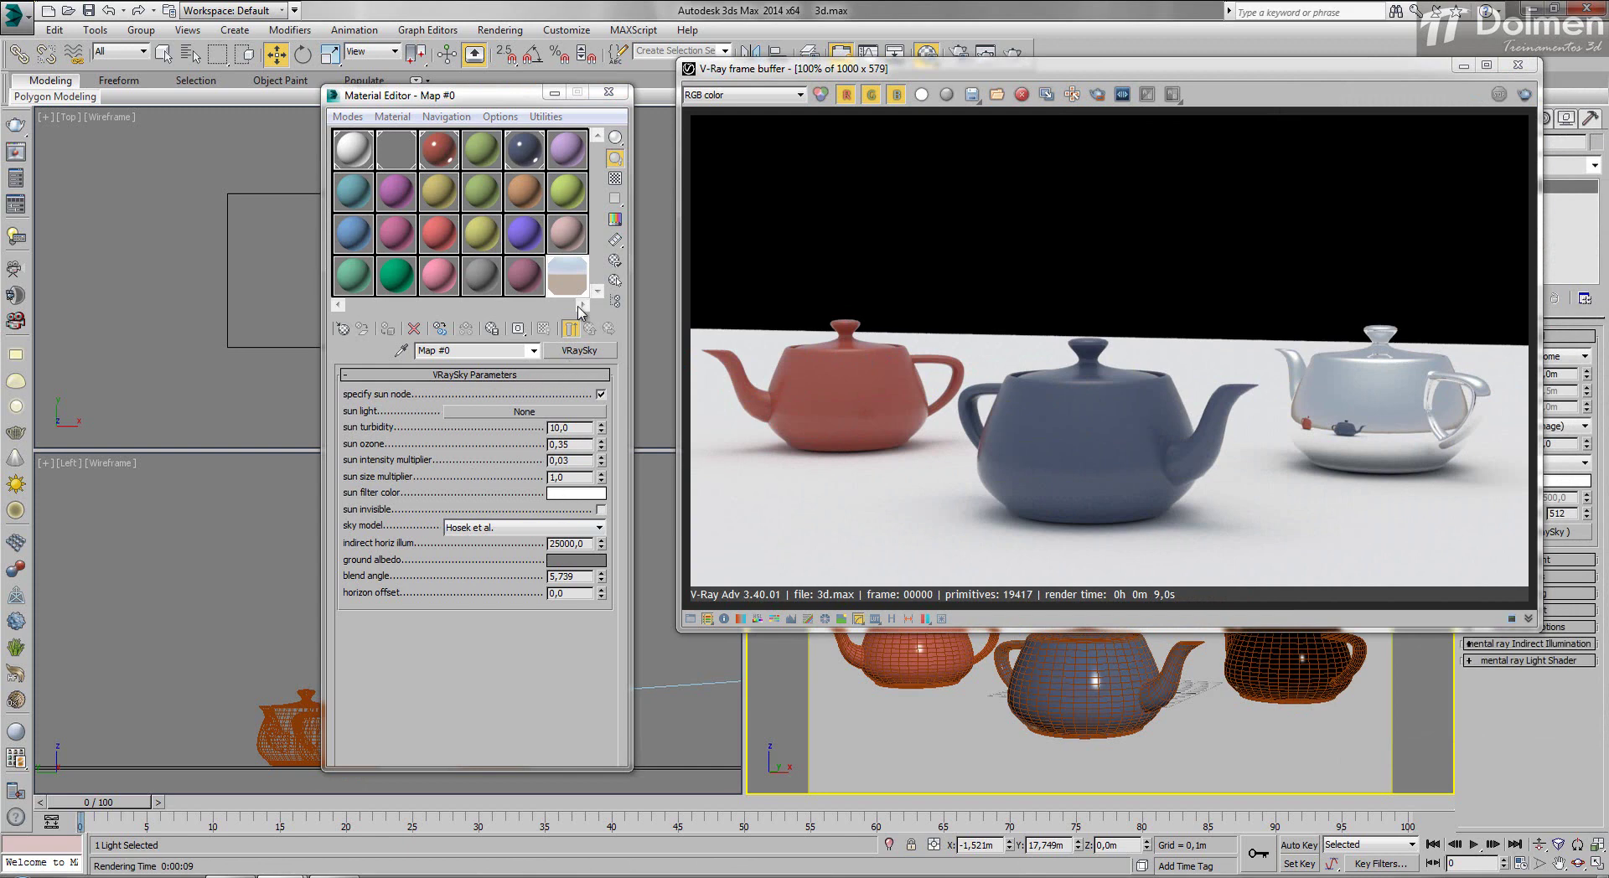
Enlarge the VRaySky map's preview and try blend angles between about 1,2 and 24,8
double_click(572, 280)
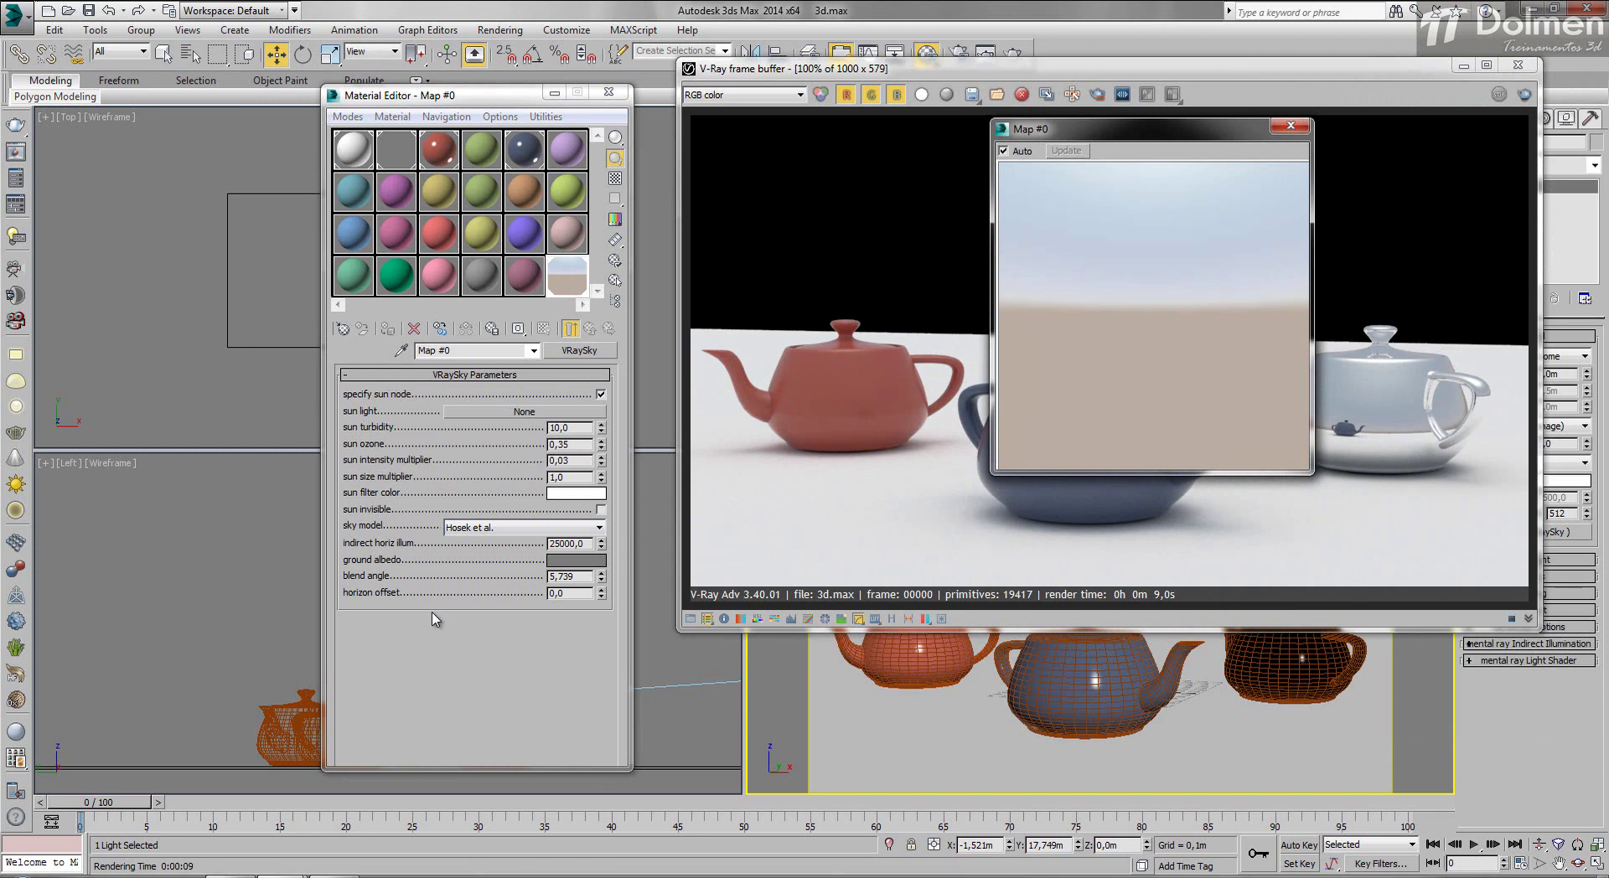
left_click_drag(601, 584, 604, 632)
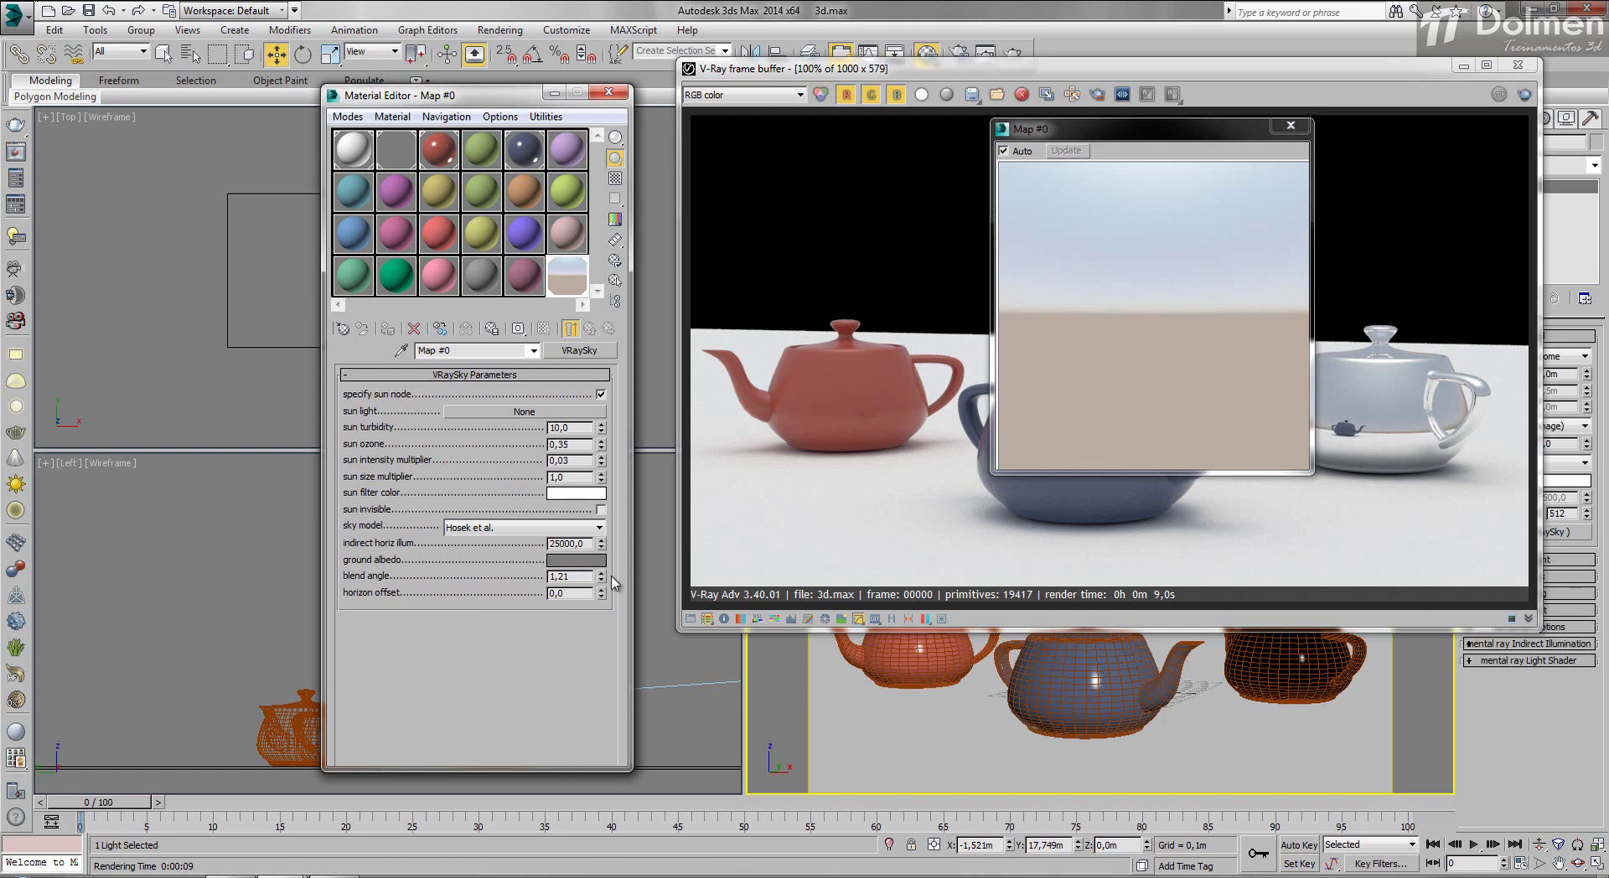
left_click_drag(601, 576, 615, 657)
left_click_drag(600, 575, 590, 302)
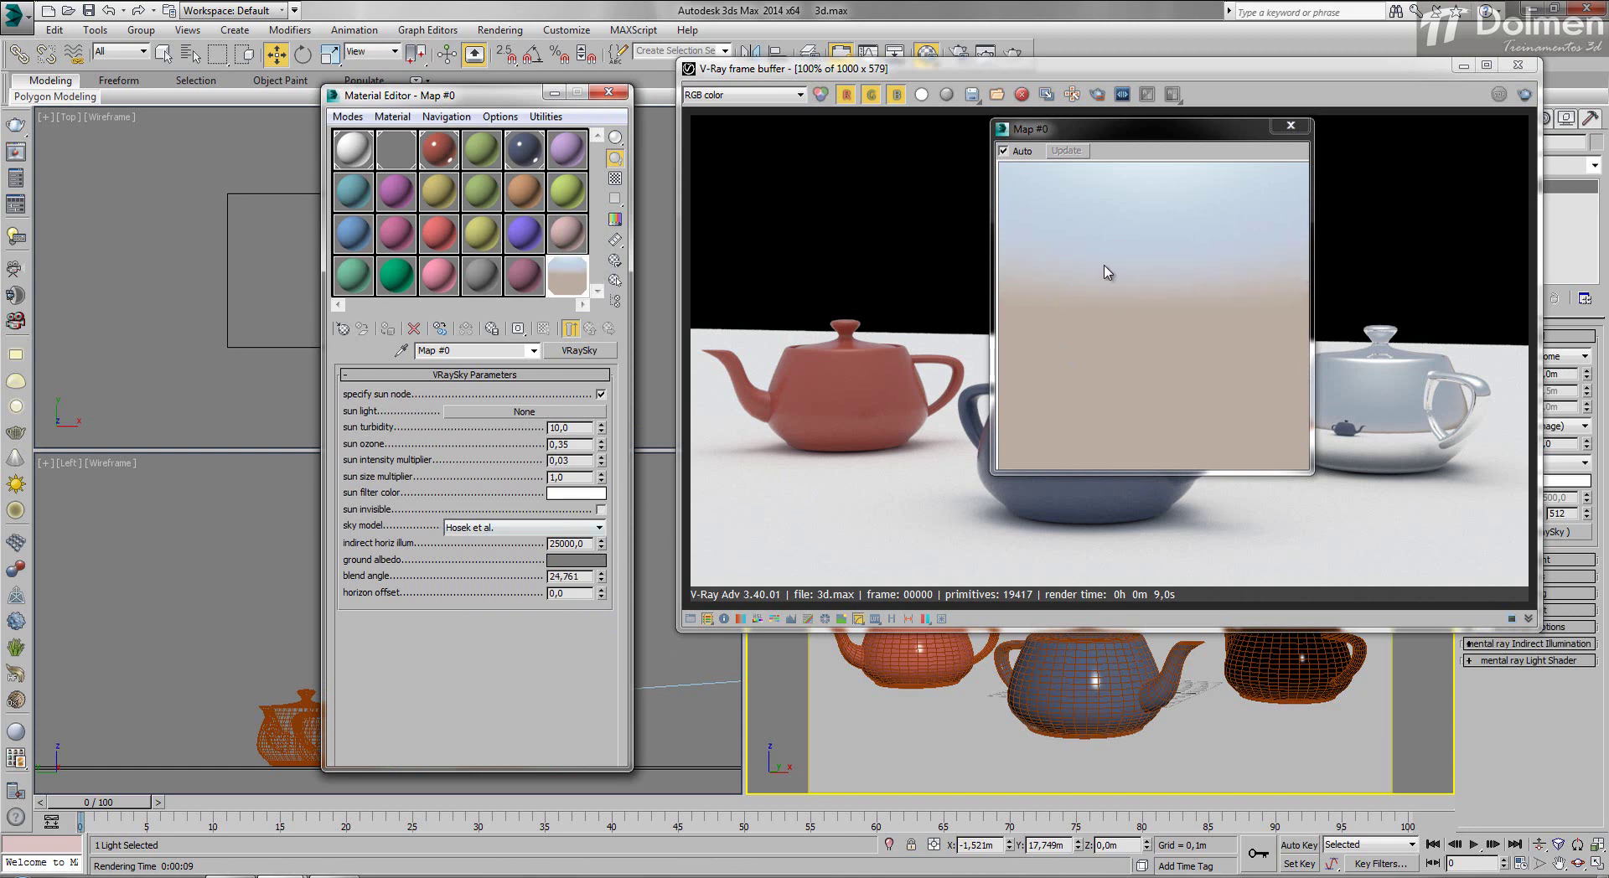
Set the VRaySky map's blend angle to 0,0 and re-render the camera view
left_click_drag(579, 582, 517, 582)
type("0")
key("Return")
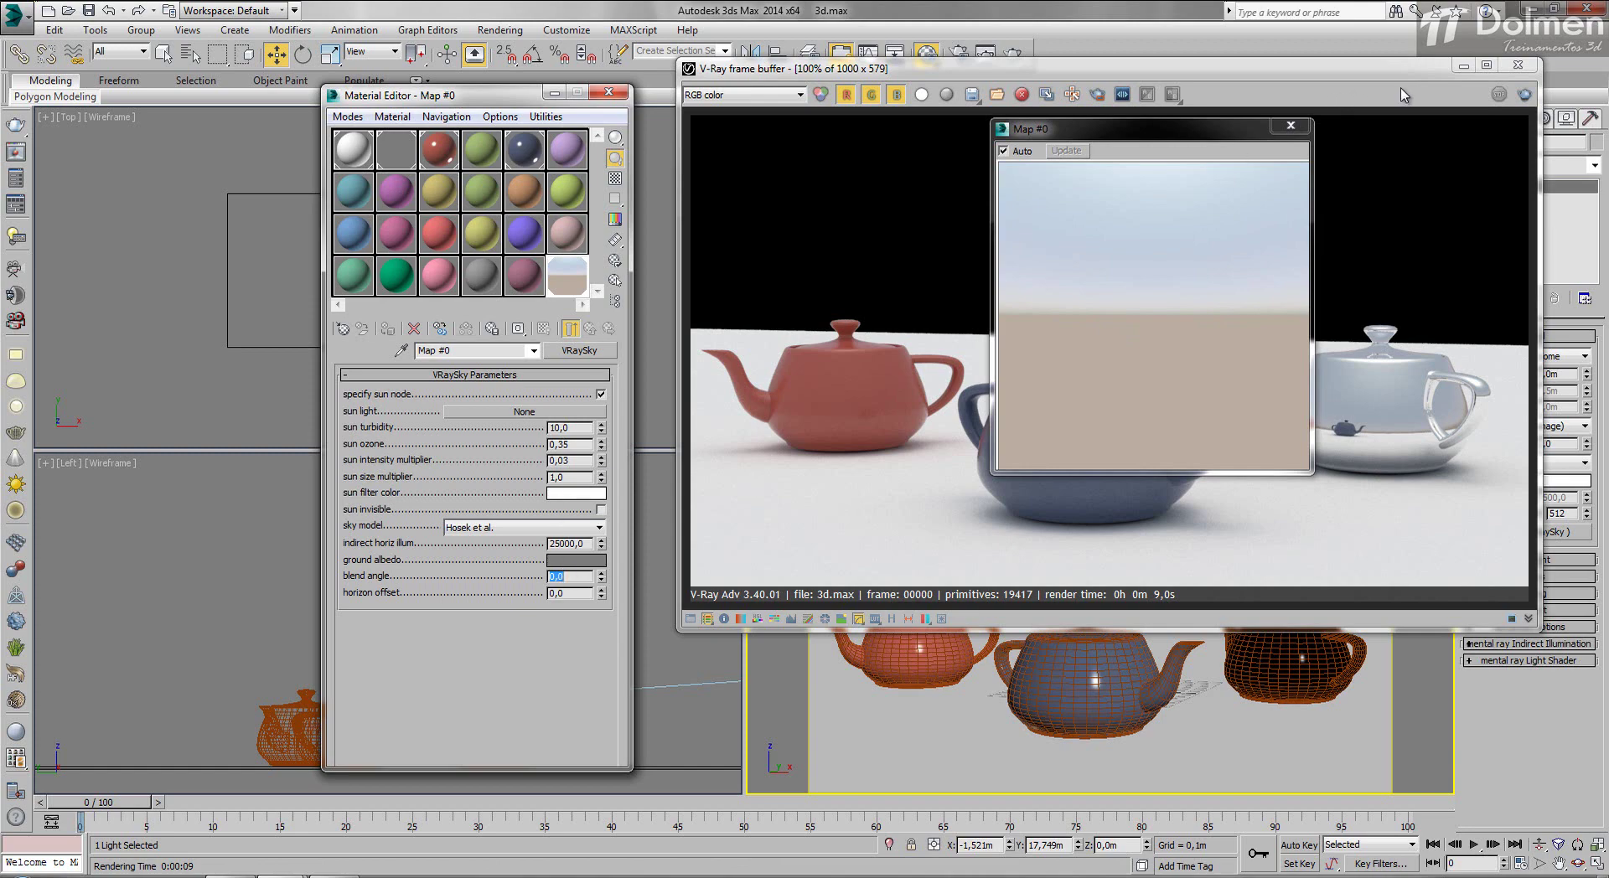
left_click(1524, 94)
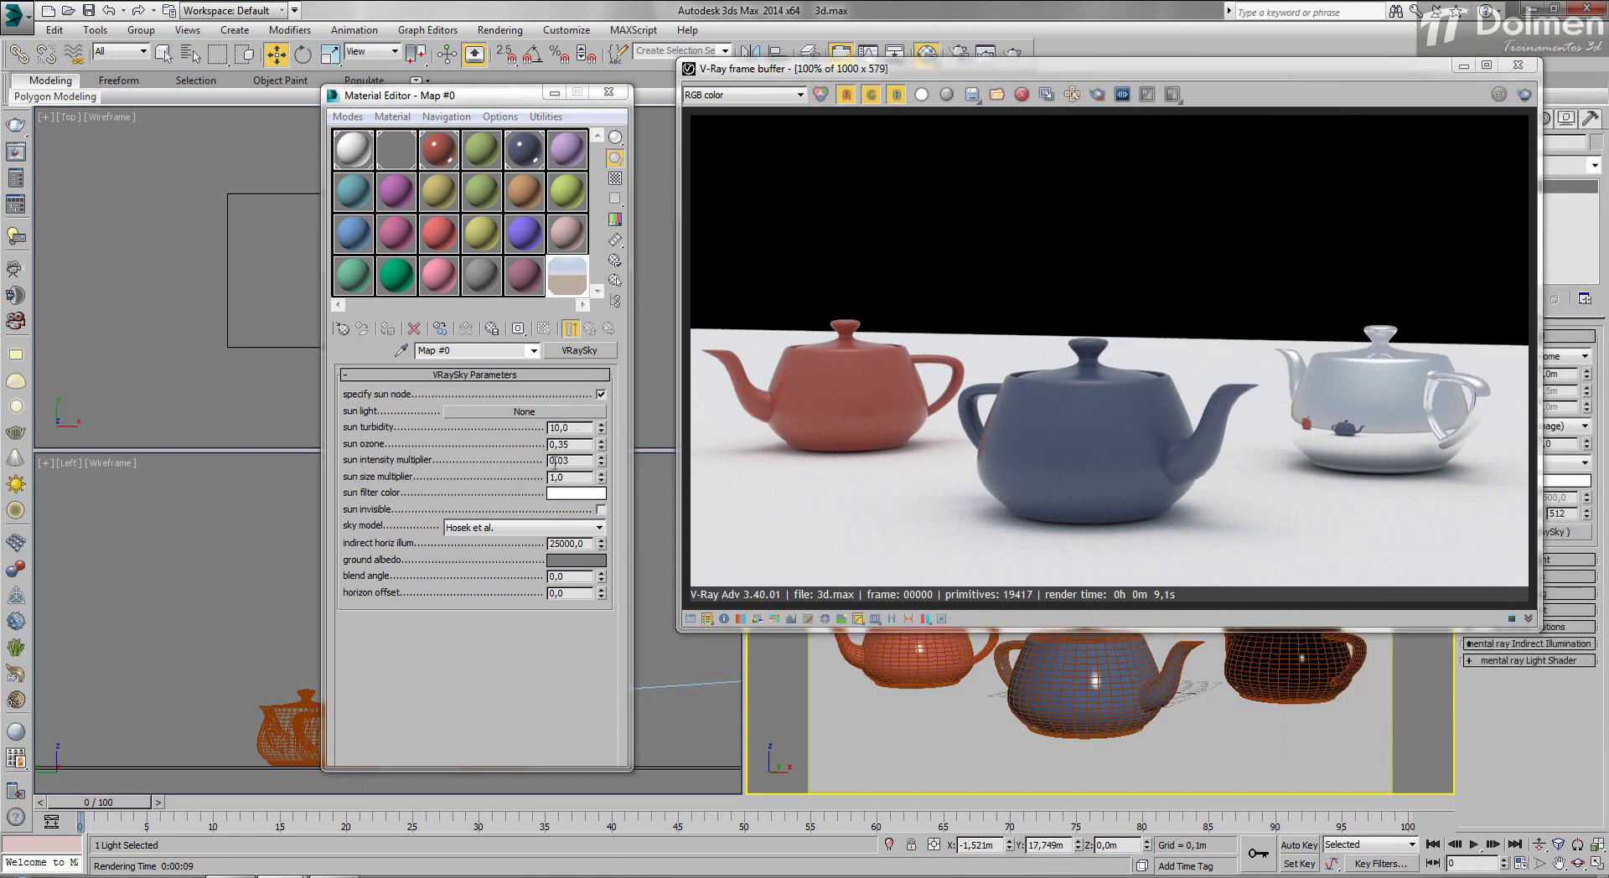
Set the VRaySky map's sun turbidity to 2,0 and render the camera view
left_click(600, 432)
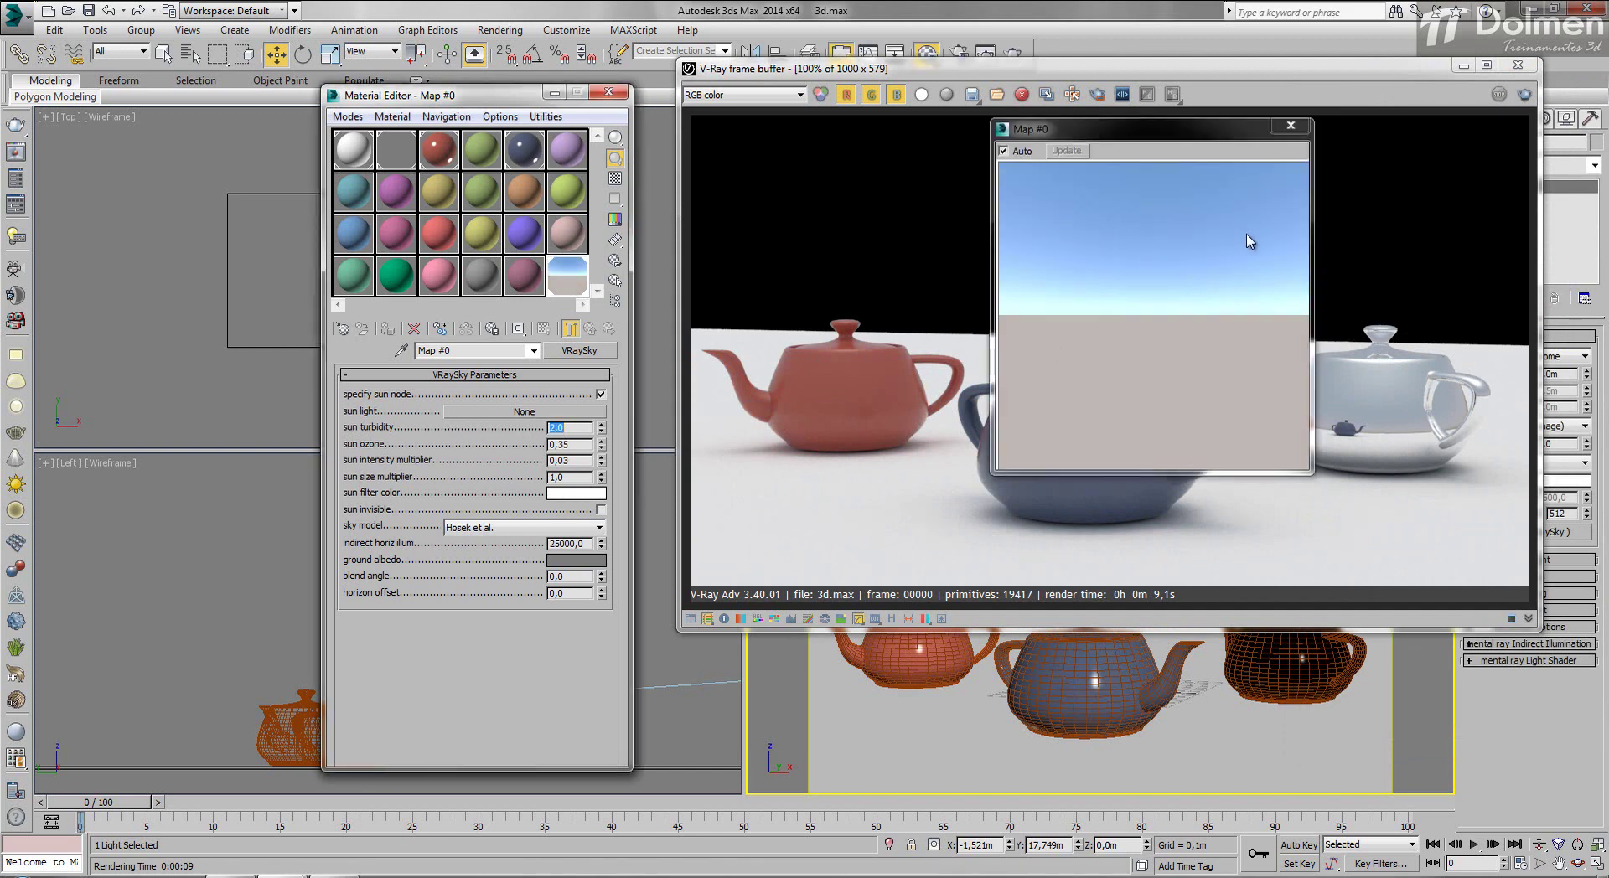
left_click(1499, 94)
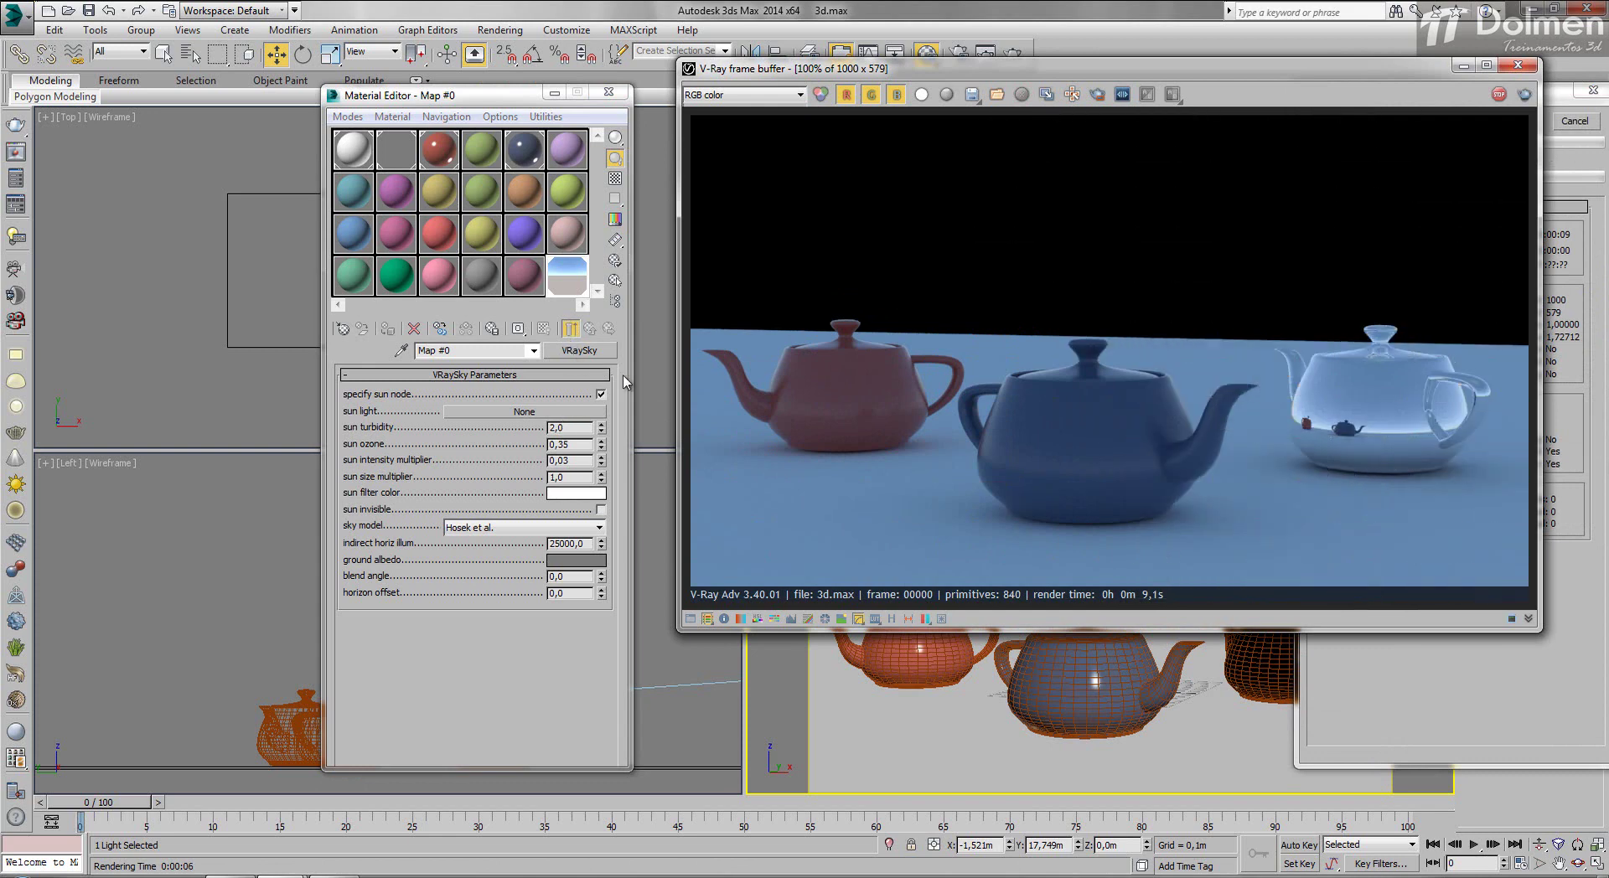
Set the VRaySky map's sun turbidity to 15,0, start a render of the camera view and cancel it
left_click(585, 432)
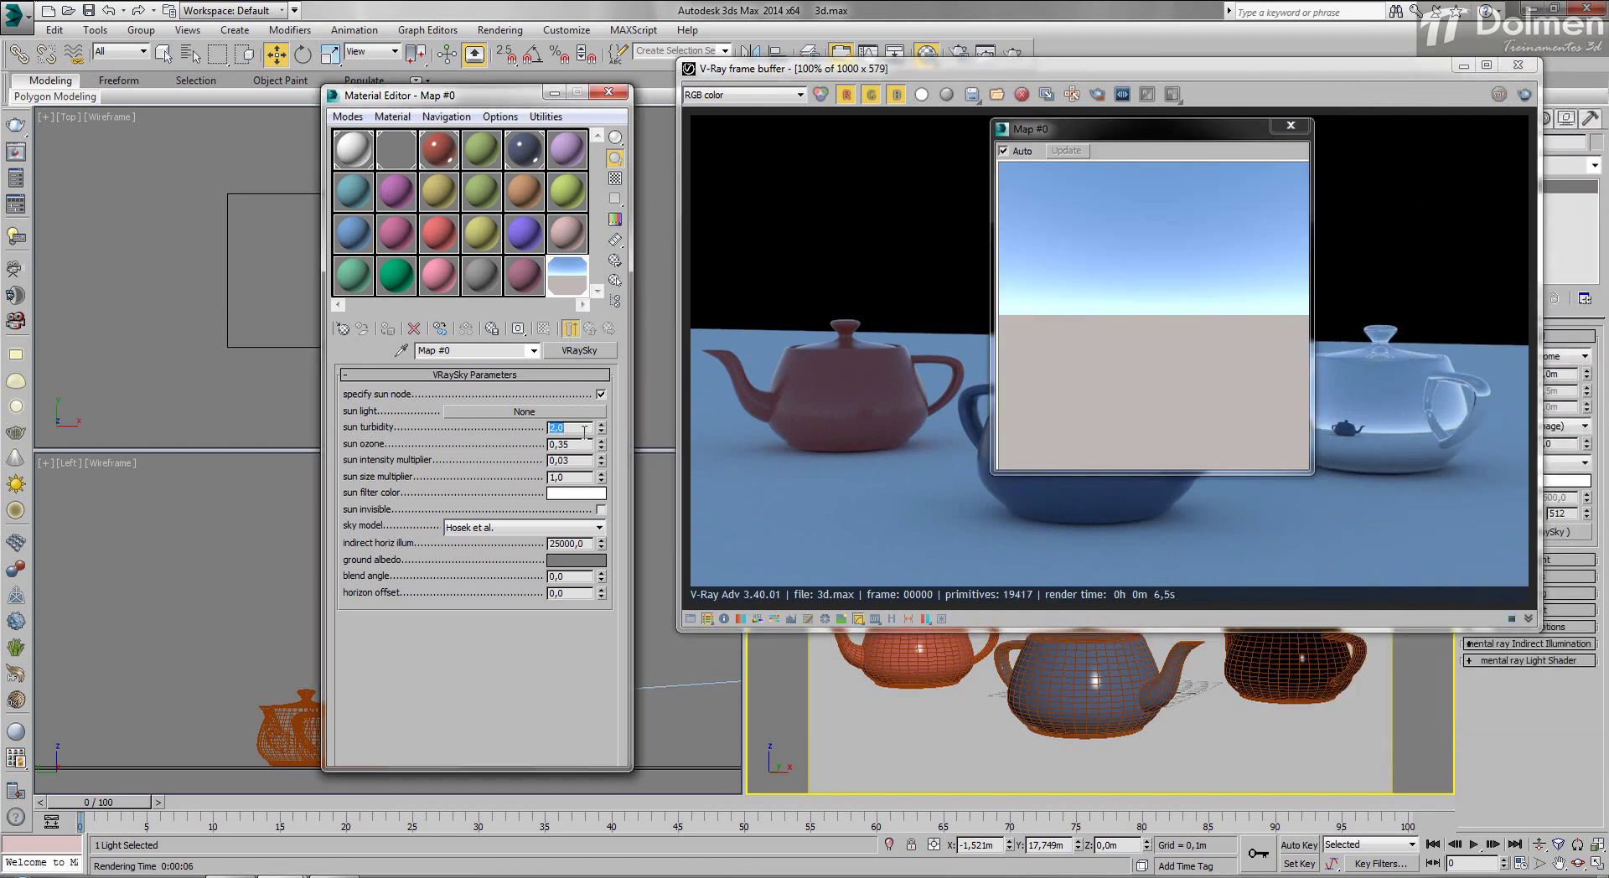
type("15")
key("Return")
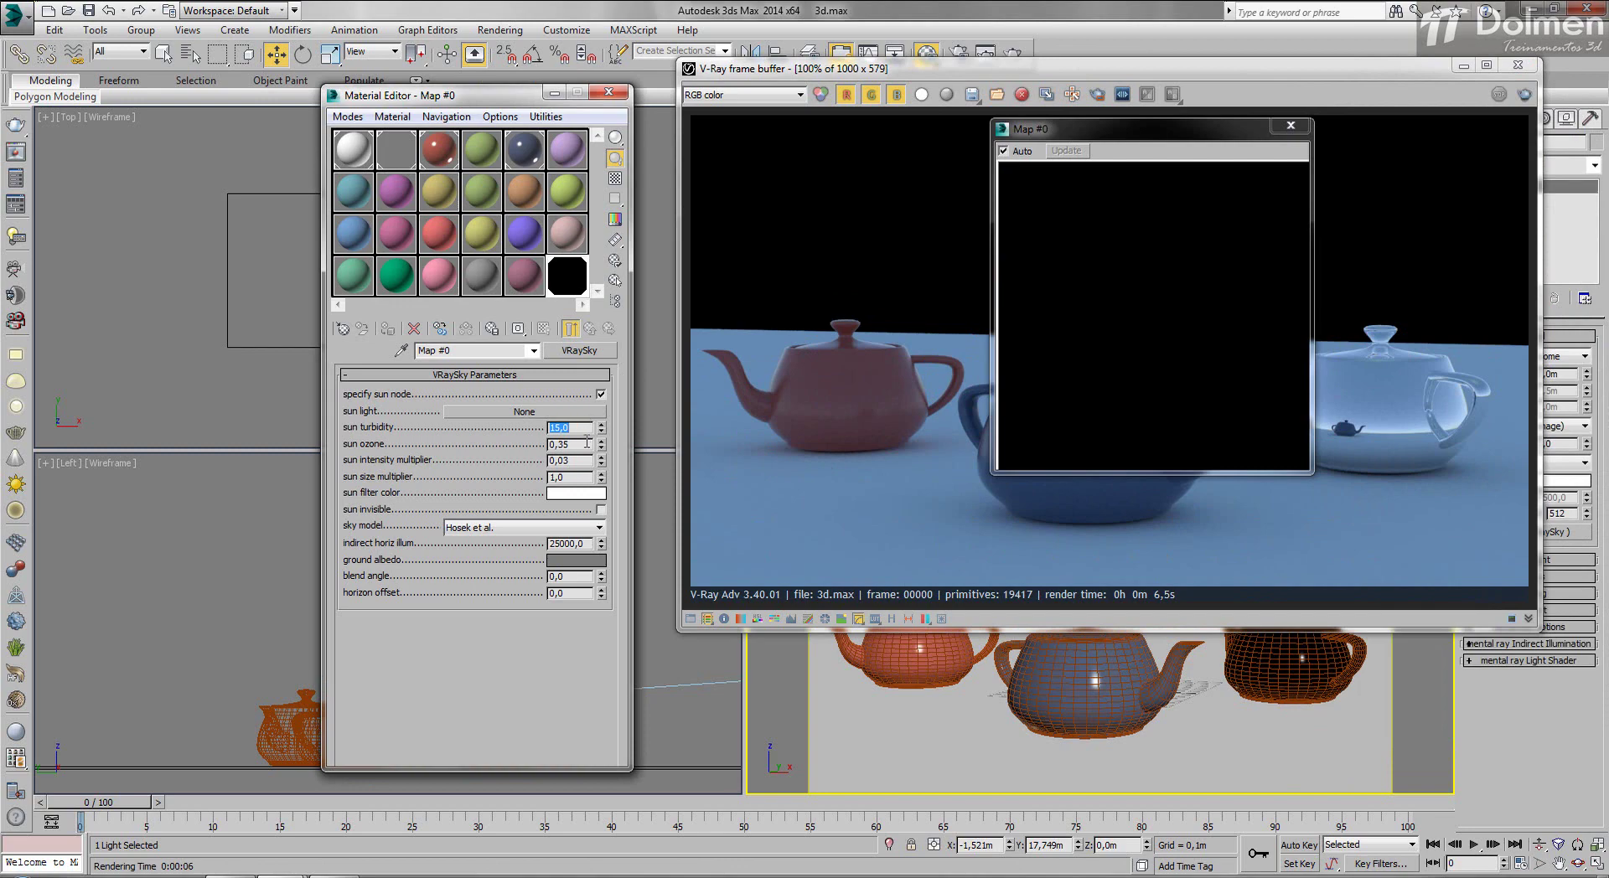
left_click(1525, 94)
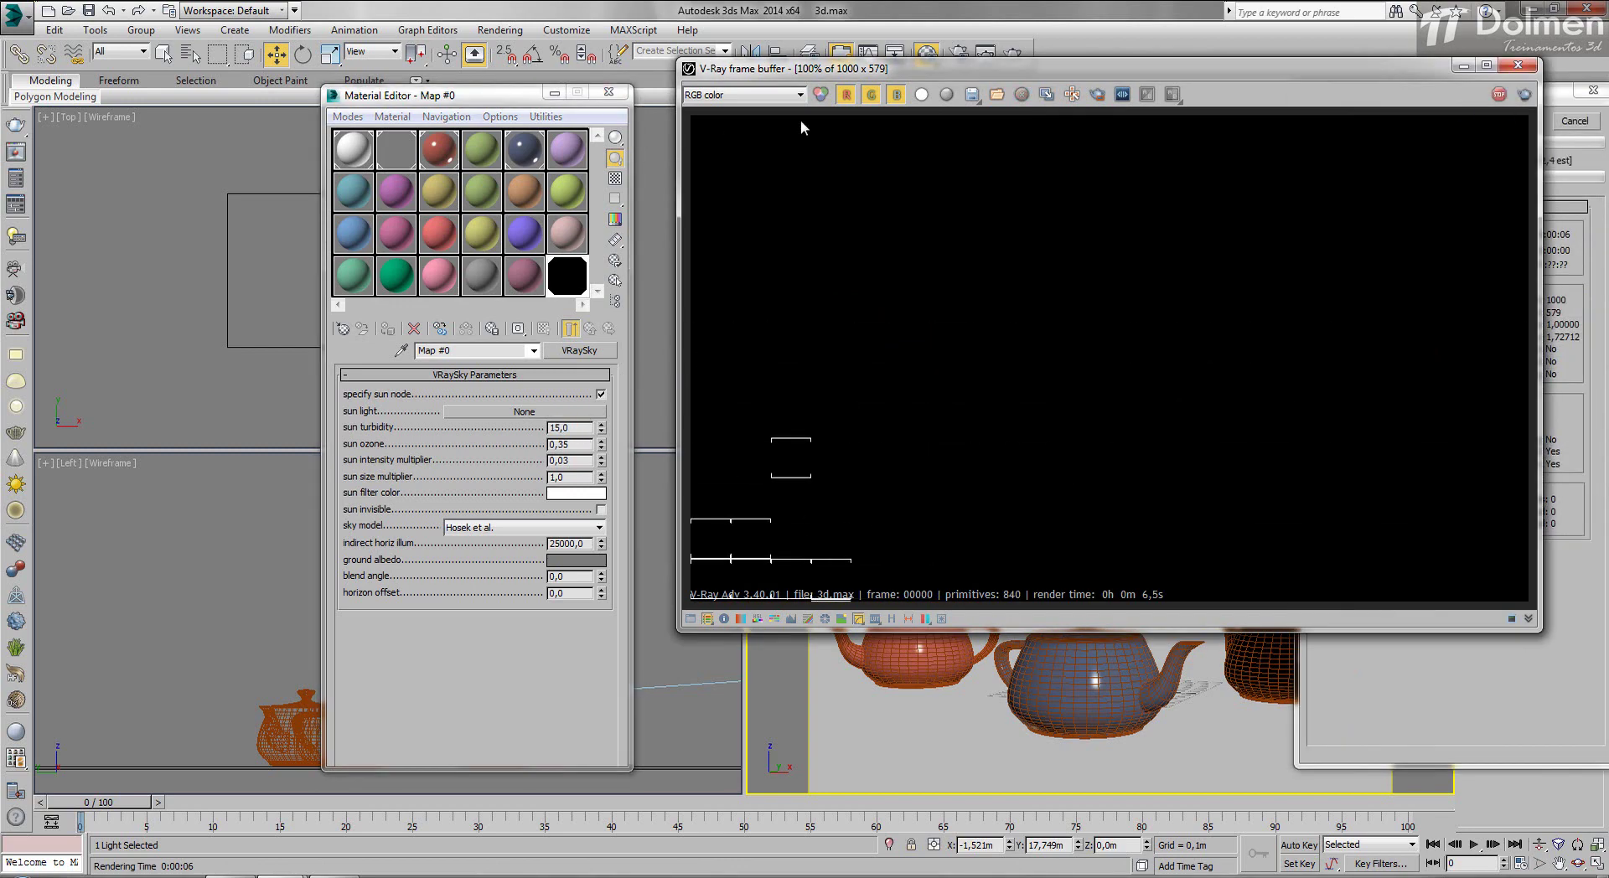
left_click(1553, 119)
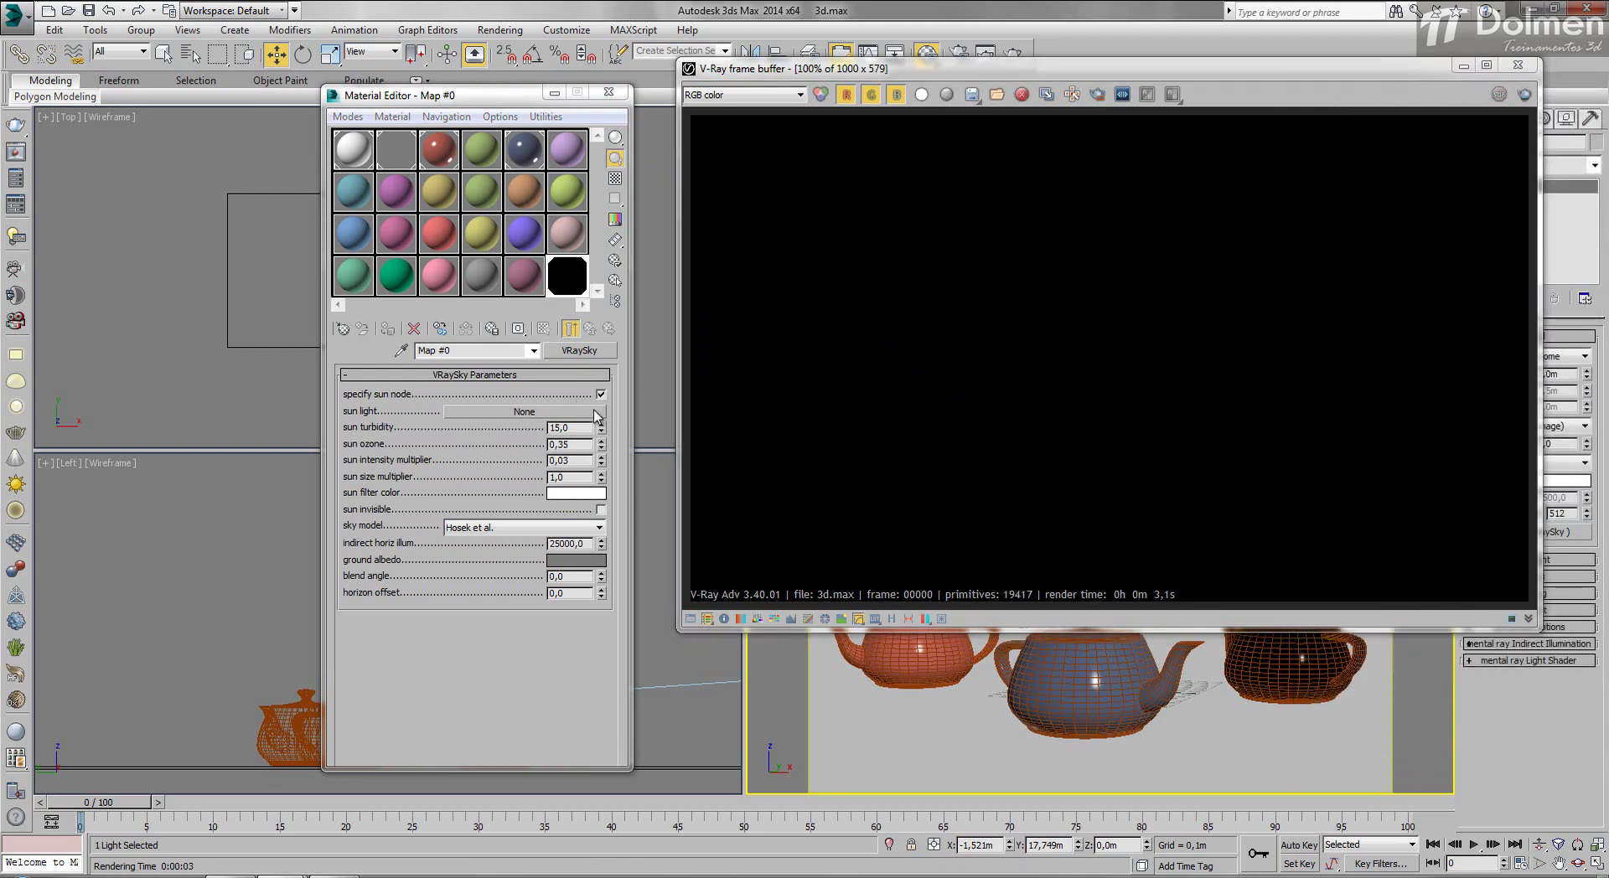
Set the VRaySky map's blend angle to 20,0, sun intensity multiplier to 0,1 and sun turbidity to 9,378, and render the camera view
double_click(584, 576)
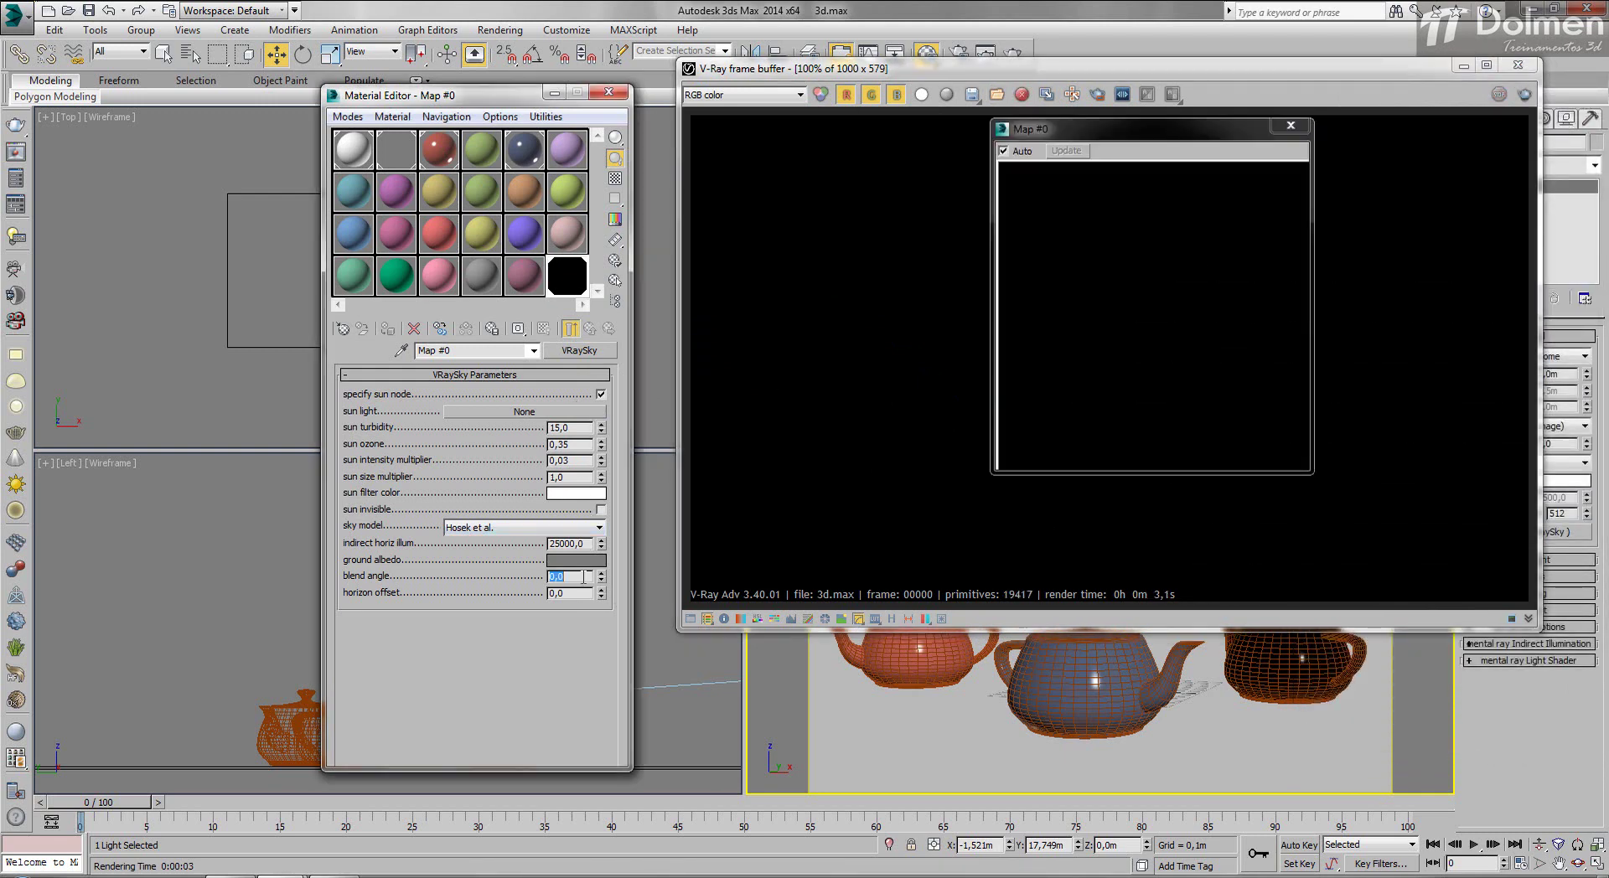
double_click(560, 461)
mouse_move(601, 427)
left_mouse_down()
mouse_move(603, 457)
mouse_move(603, 419)
left_mouse_up()
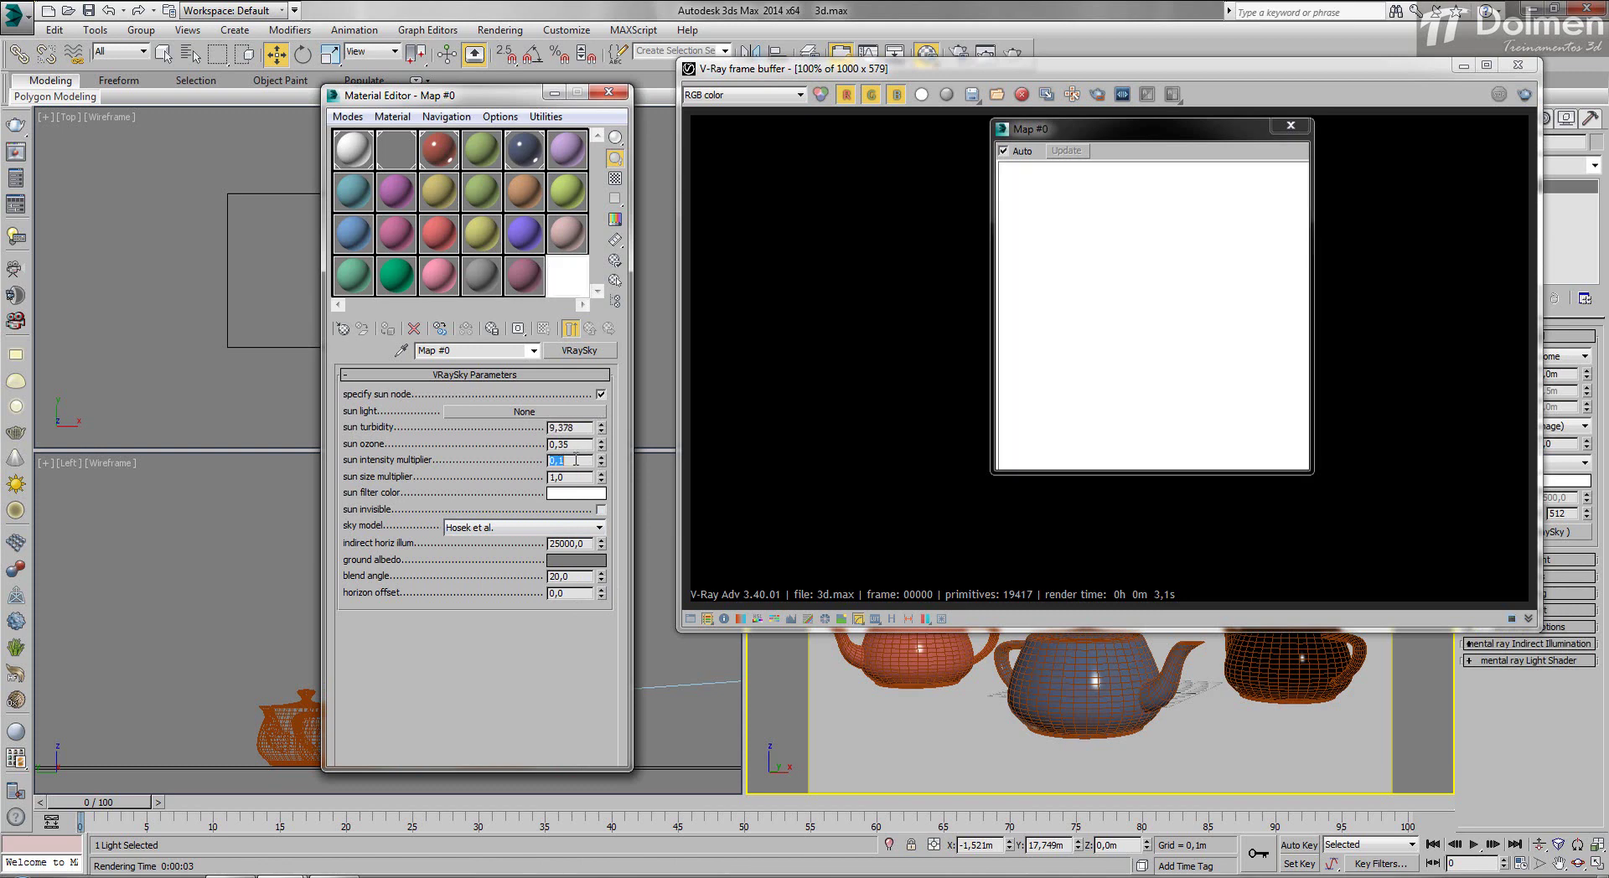
left_click(1524, 94)
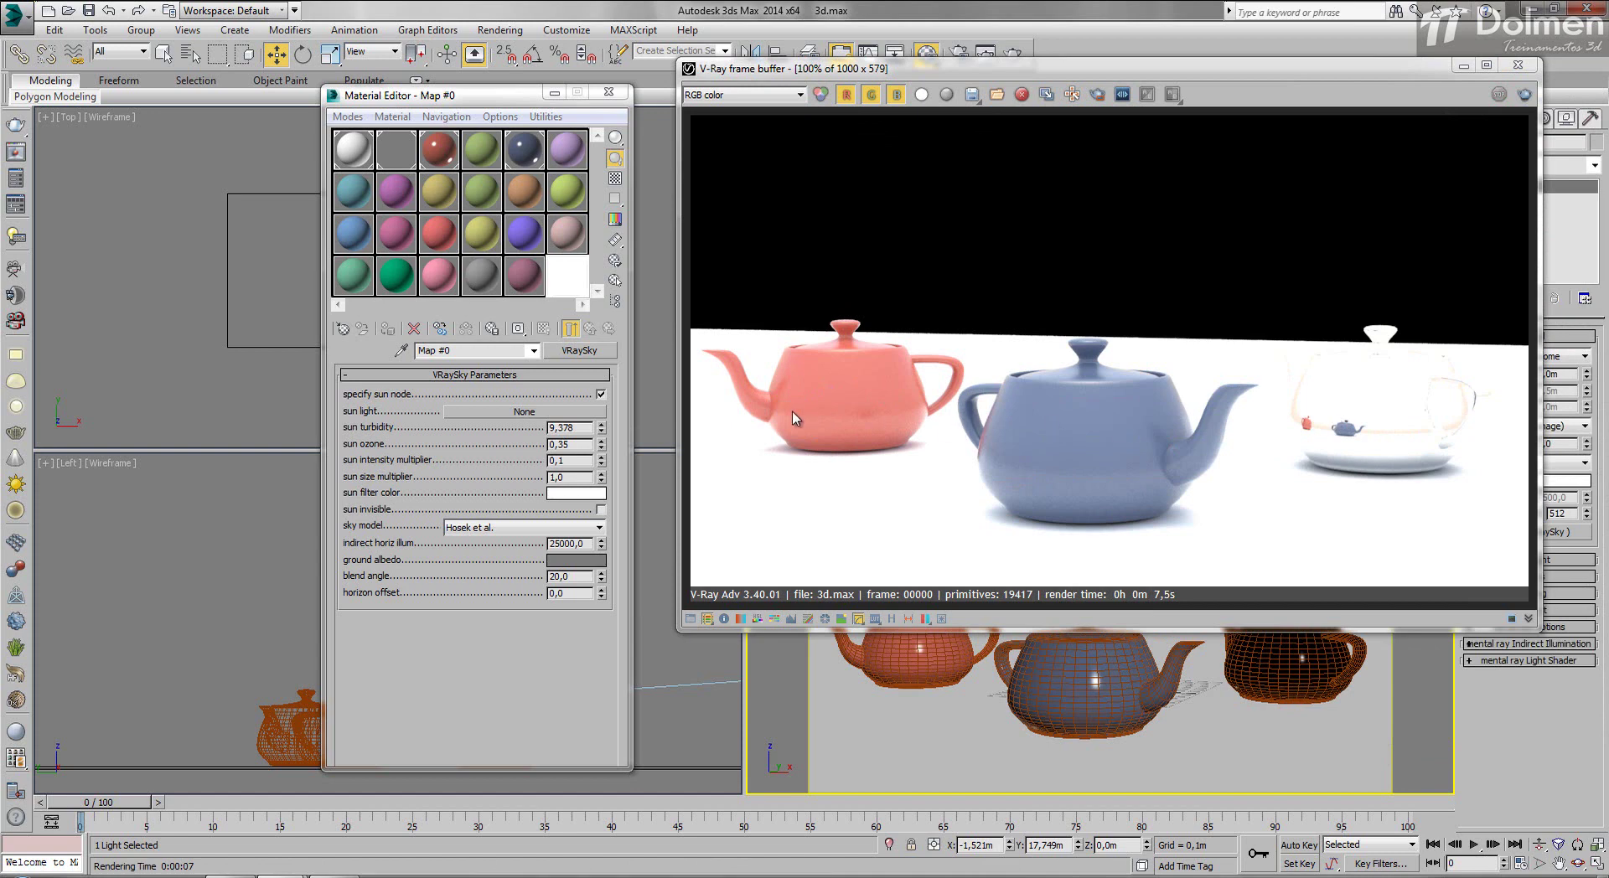
Reduce the VRaySky map's sun intensity multiplier to 0,05 and re-render the camera view
left_click(601, 464)
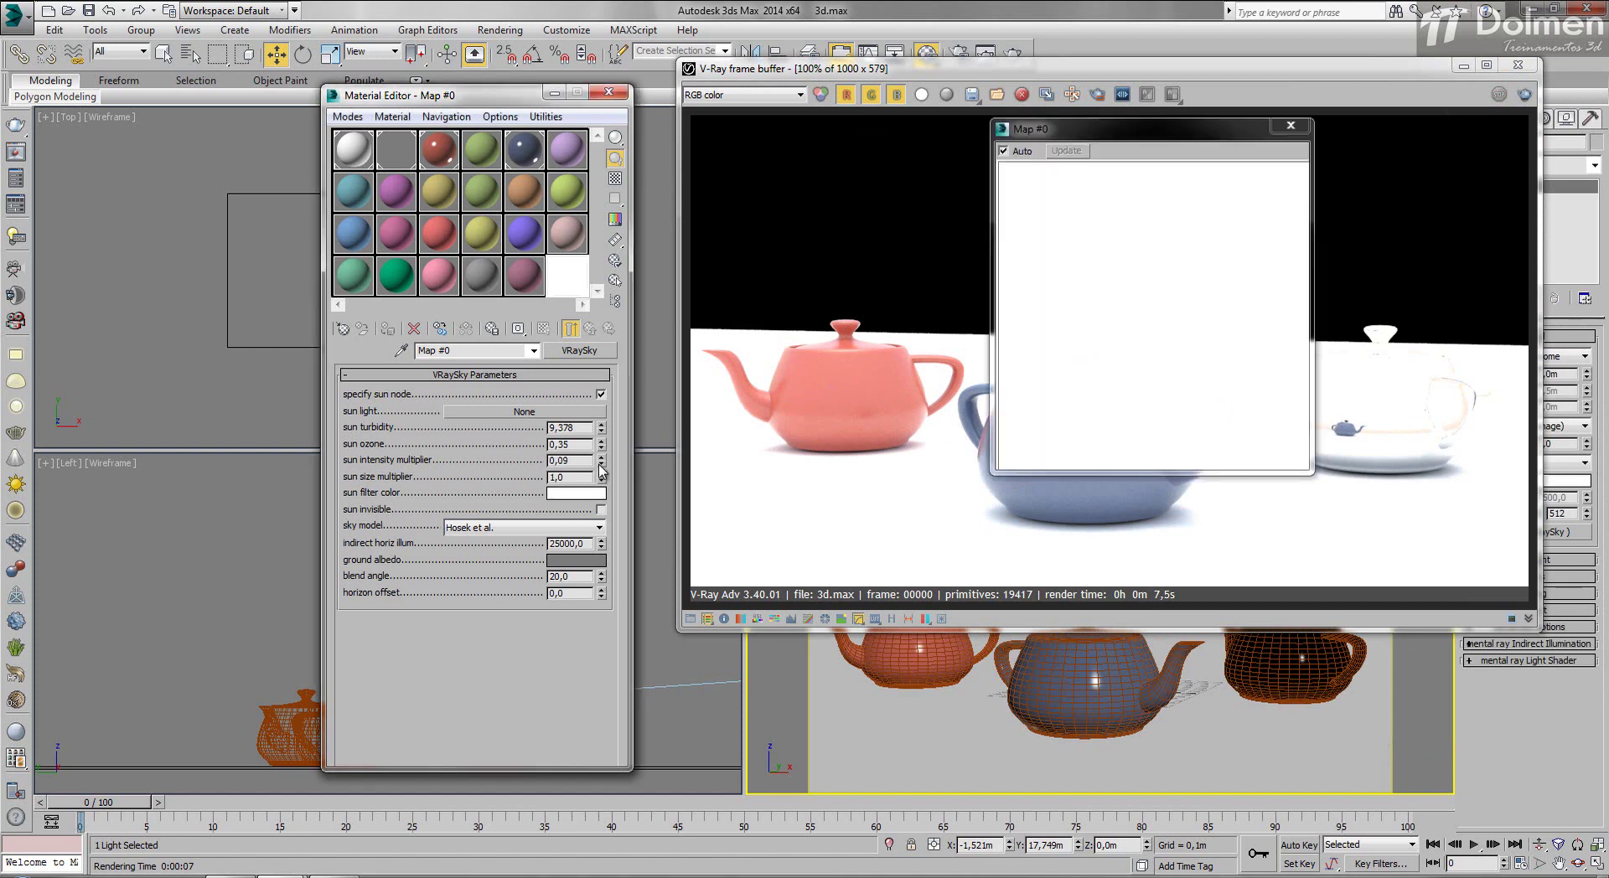
left_click(600, 464)
left_click(600, 465)
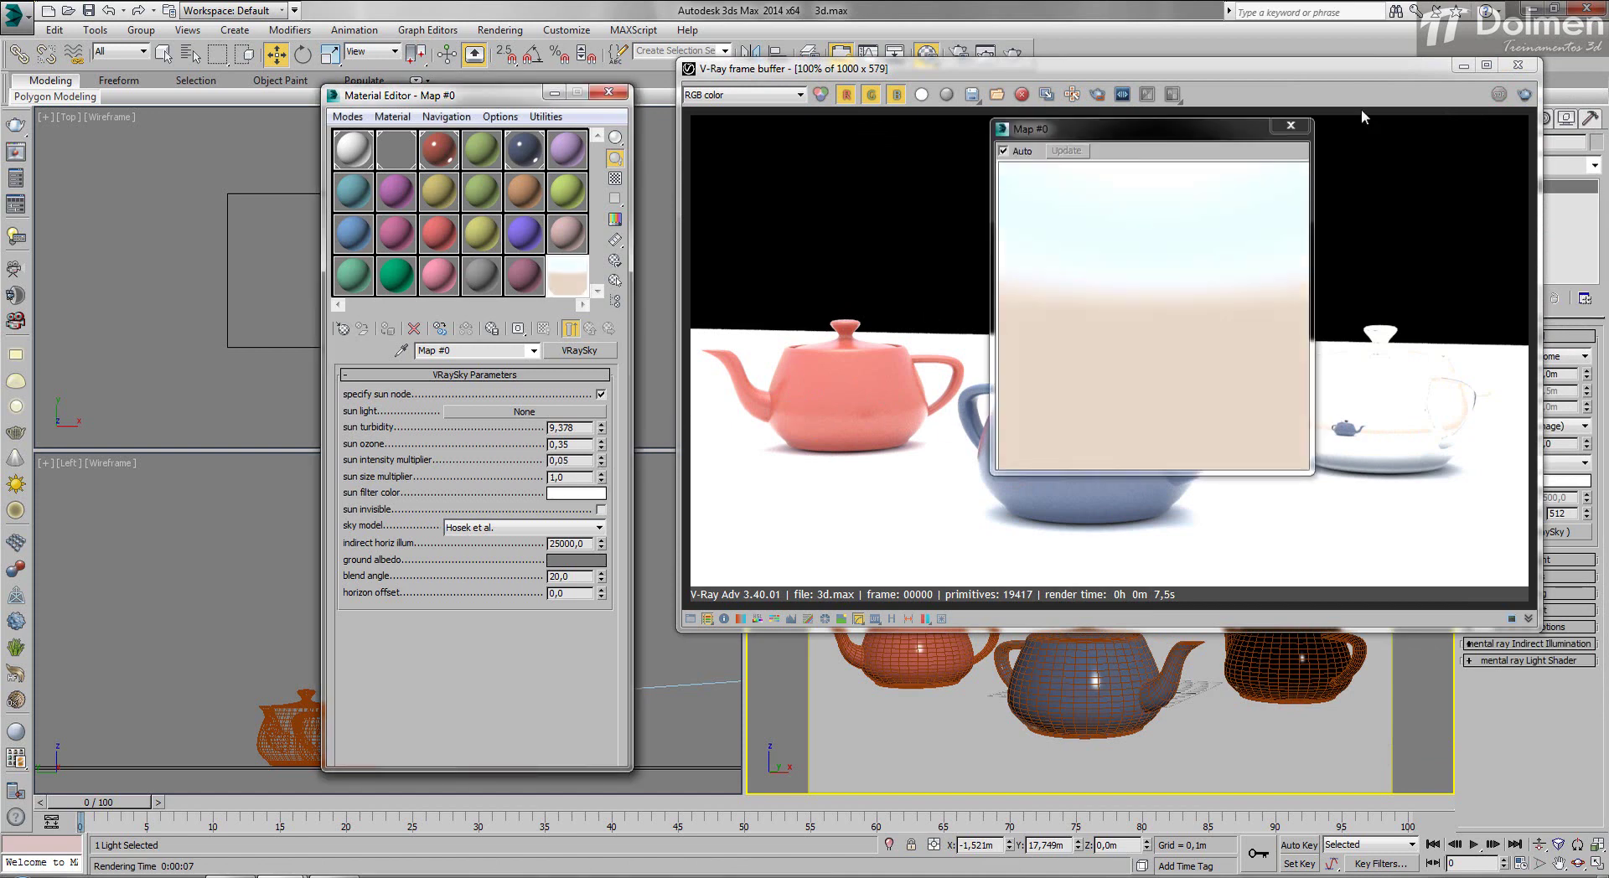
left_click(1499, 94)
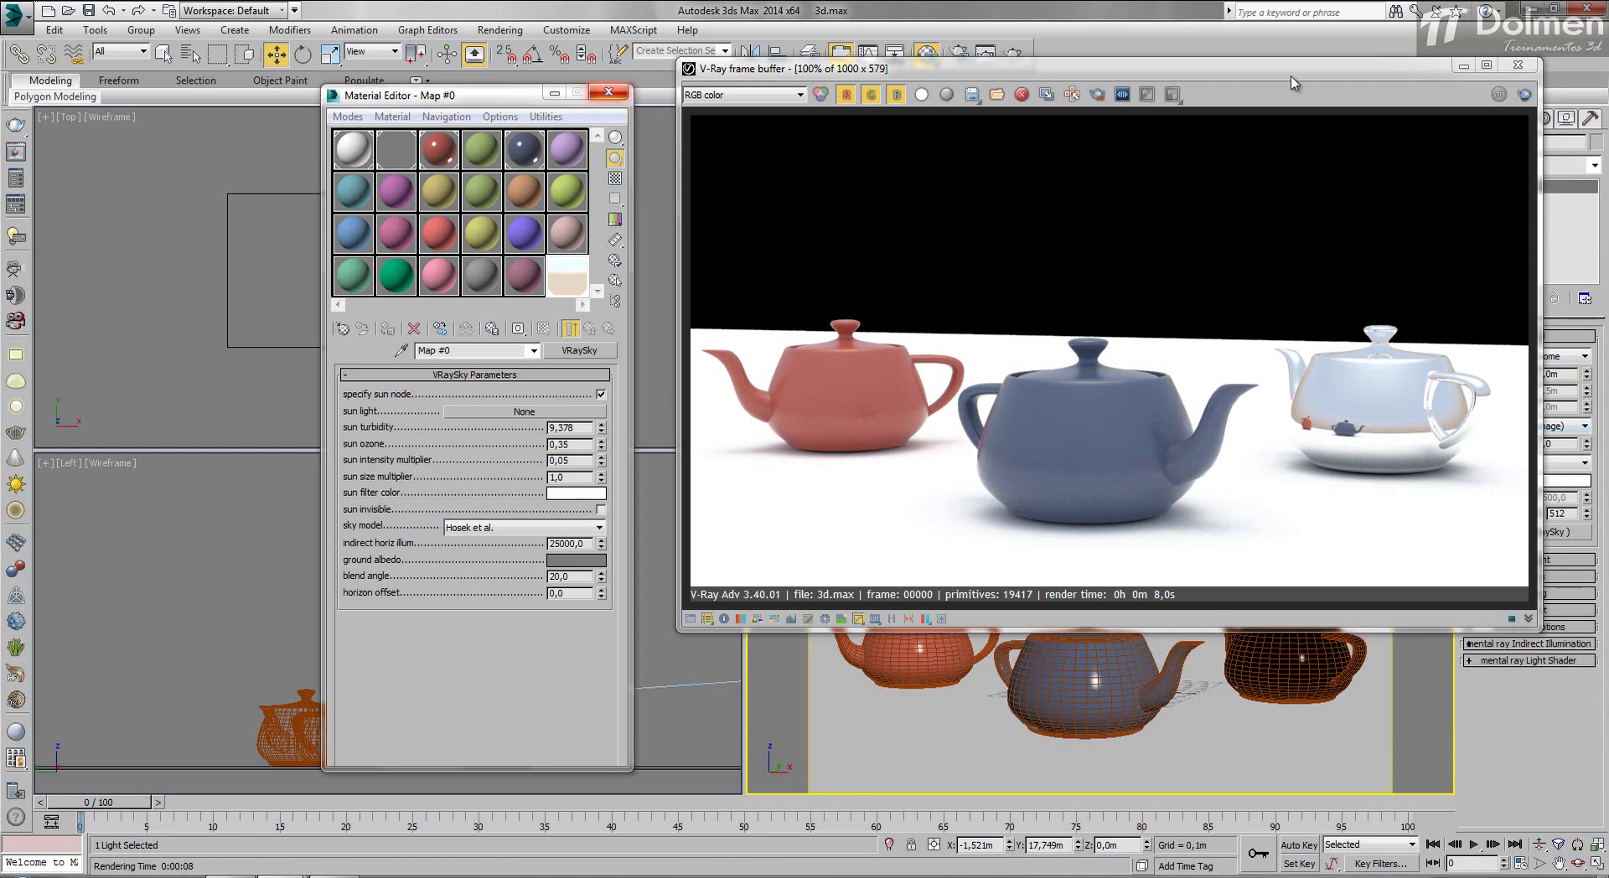
Close the frame buffer and map preview, and clear the VRaySky map from the dome light's texture
left_click(1518, 64)
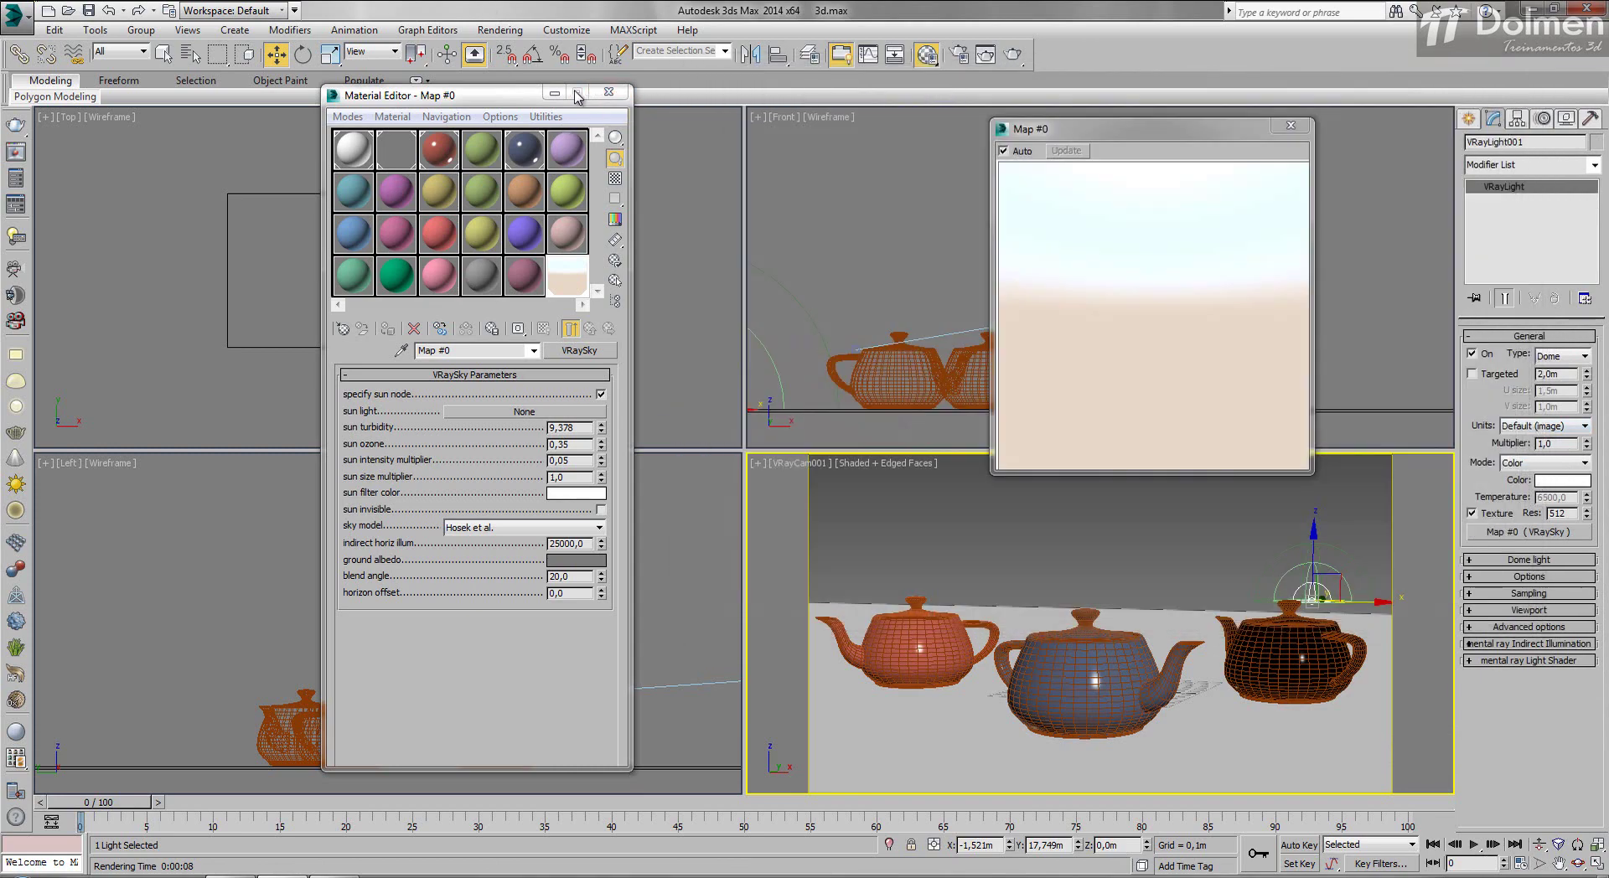
left_click(1291, 125)
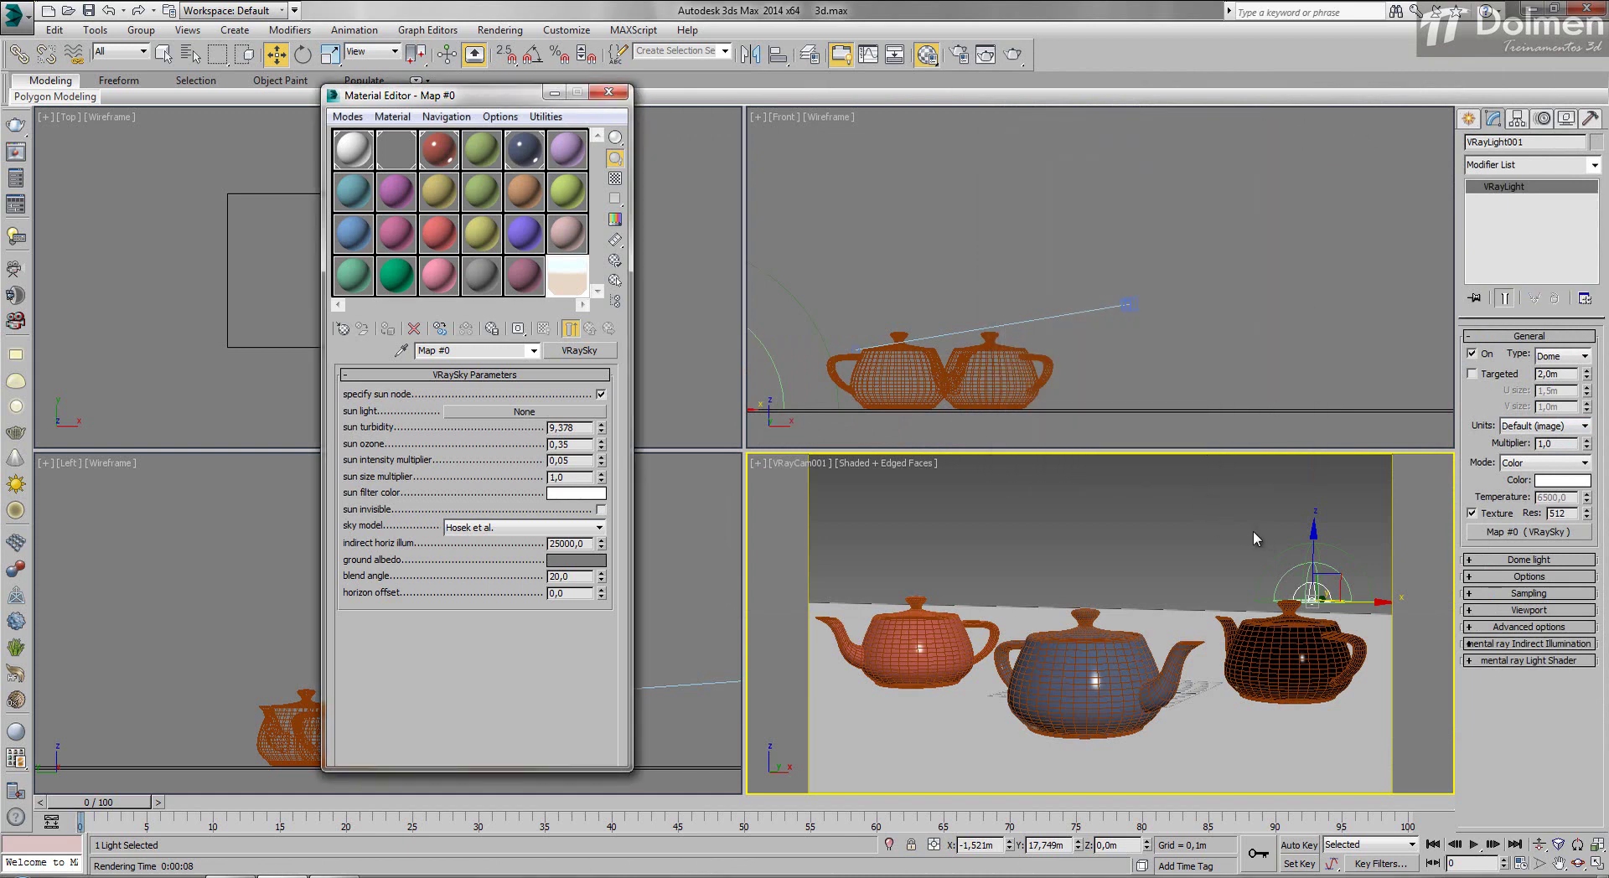
right_click(1535, 532)
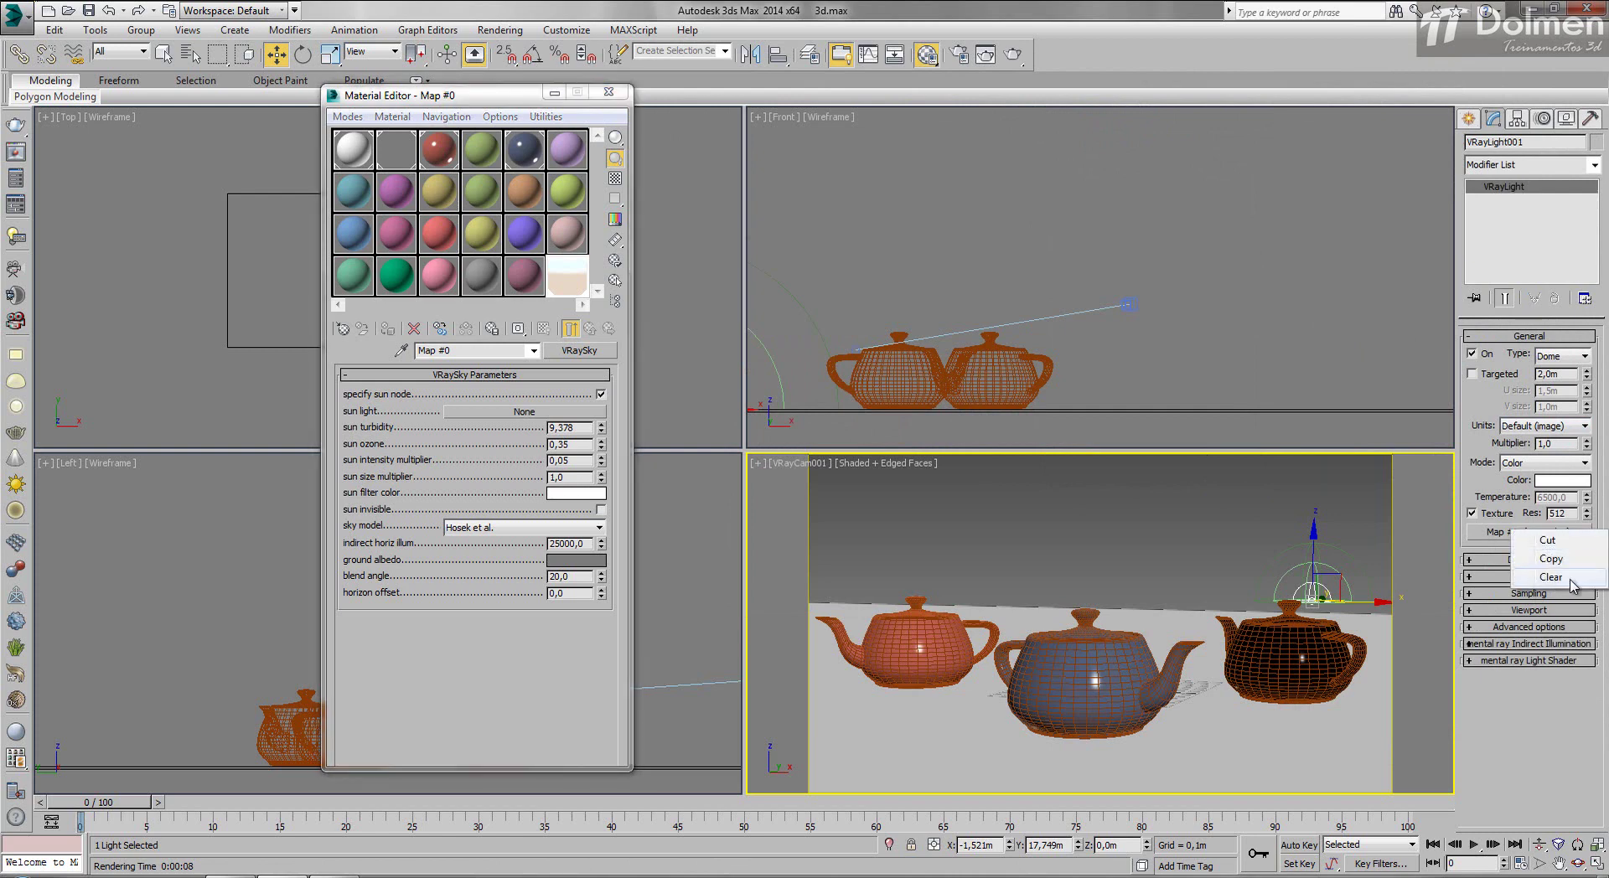
left_click(1550, 578)
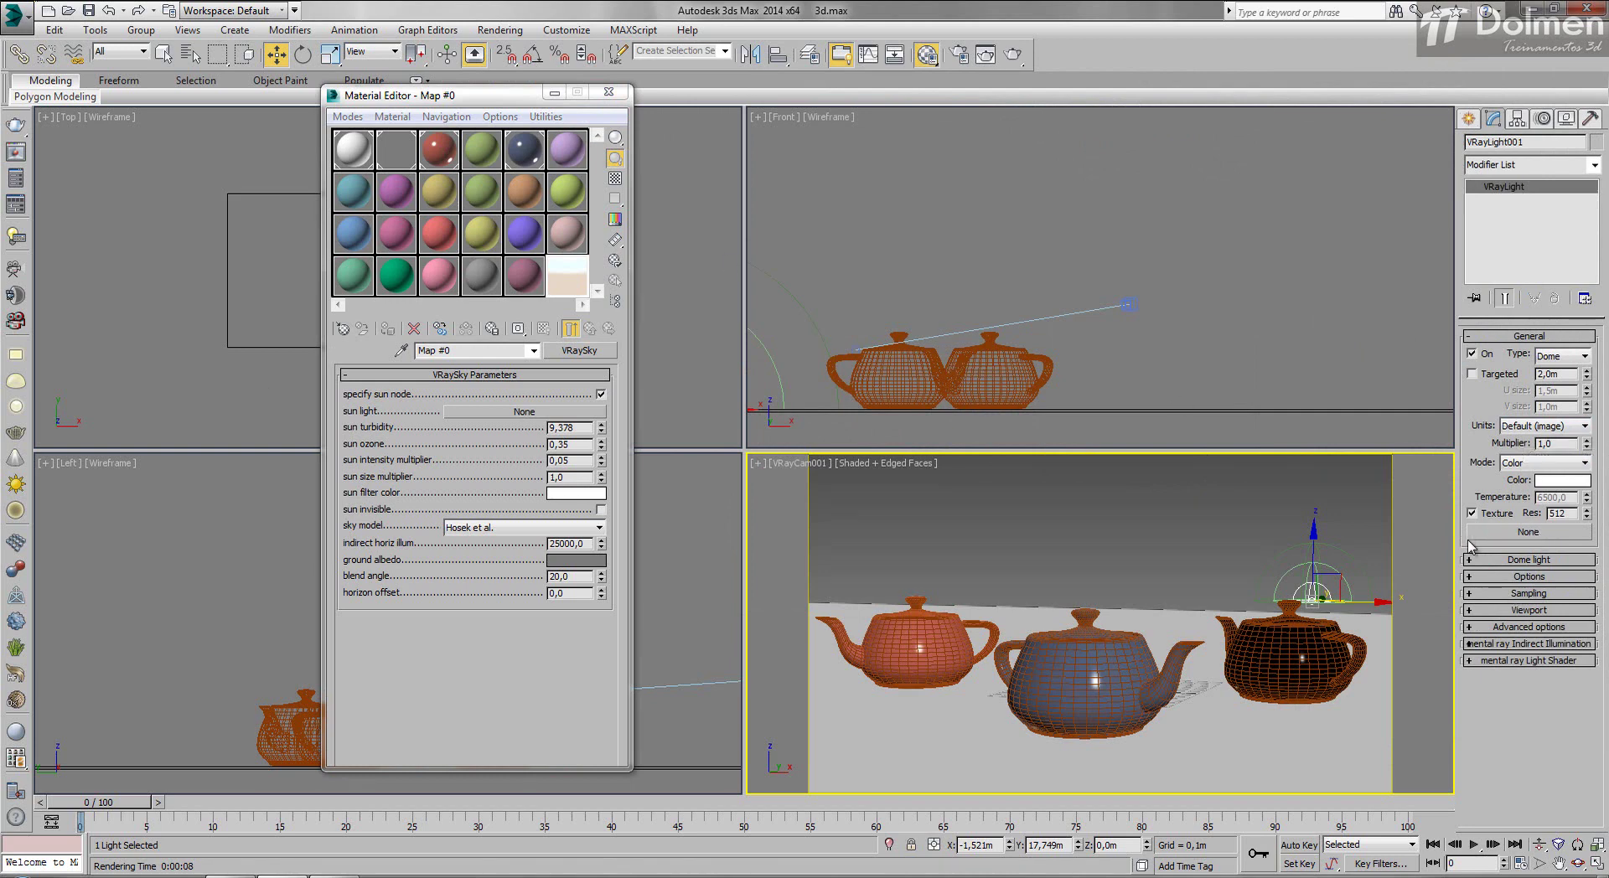
Assign a VRayHDRI map as the dome light's texture
left_click(1502, 560)
left_click(1502, 562)
left_click(1504, 577)
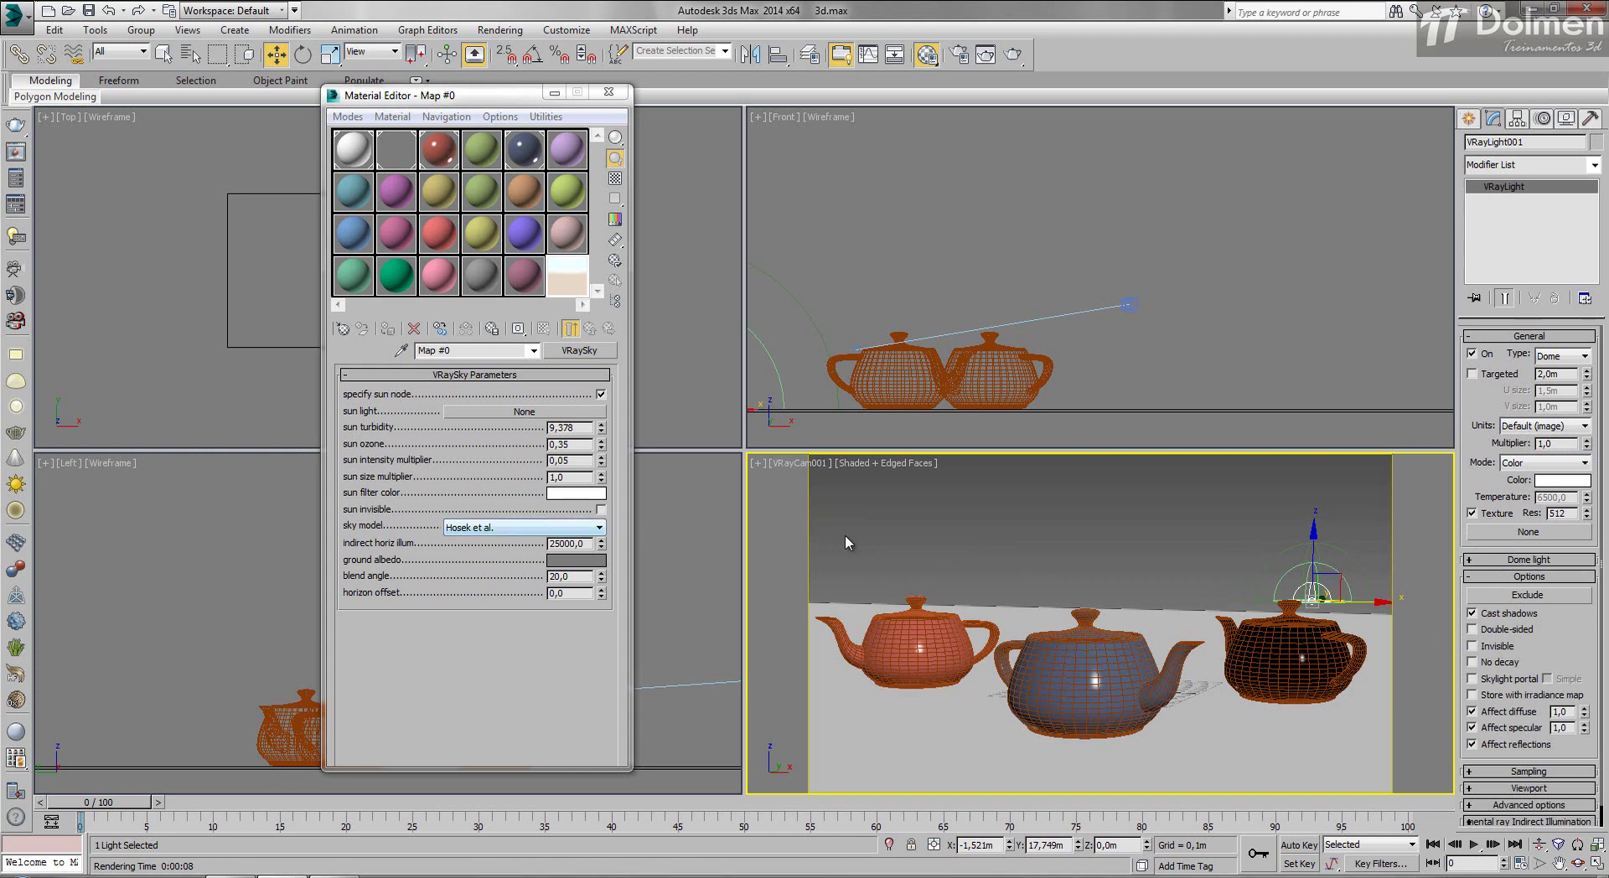
left_click(1526, 533)
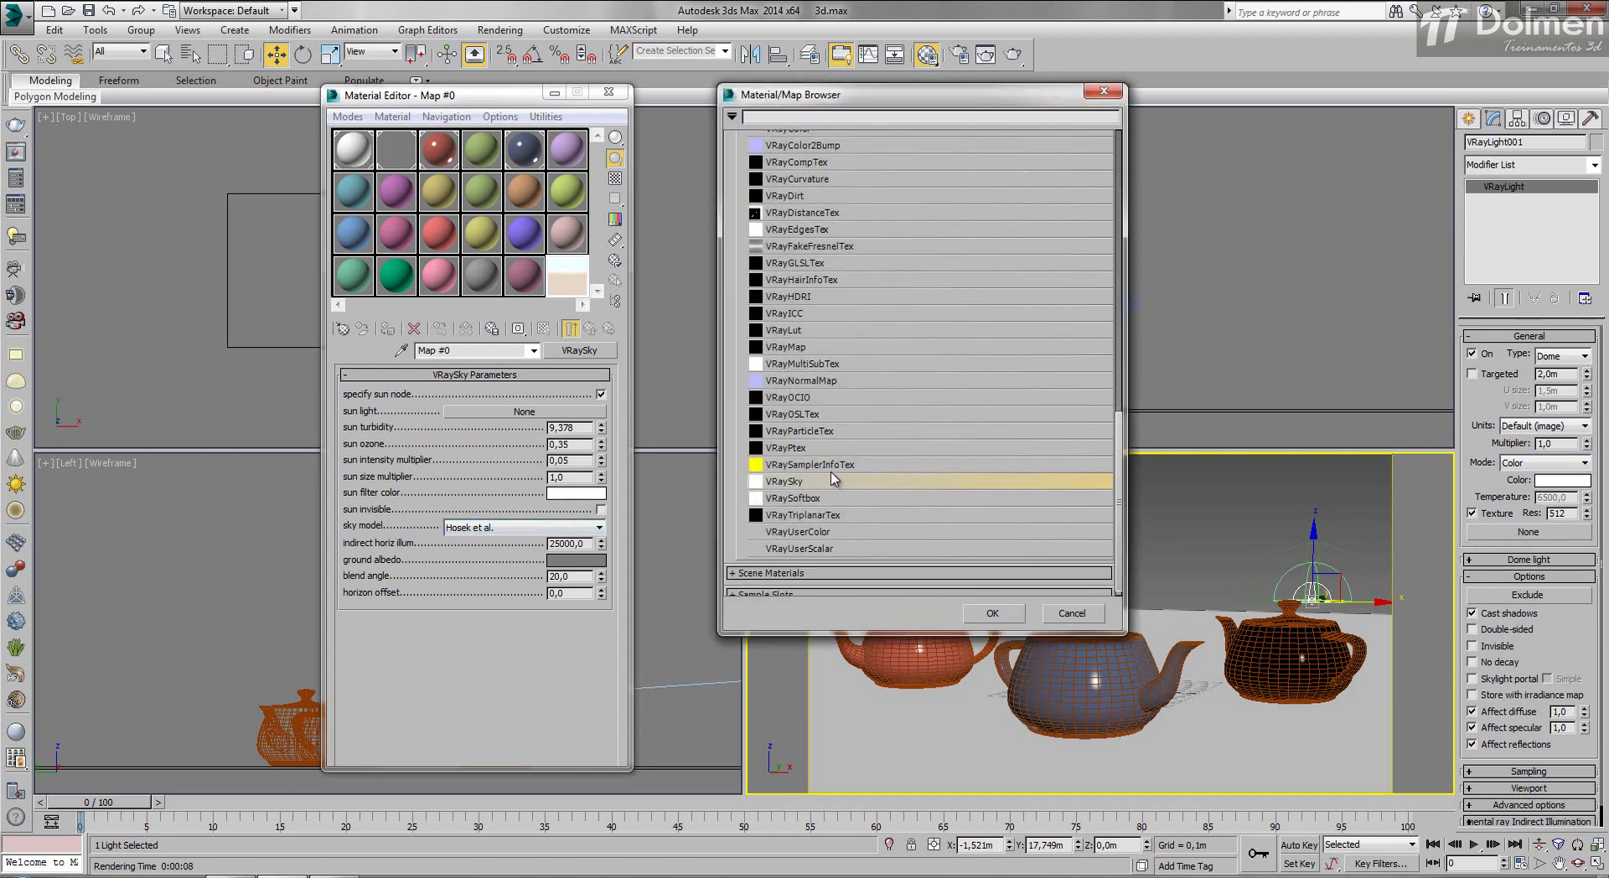
double_click(824, 297)
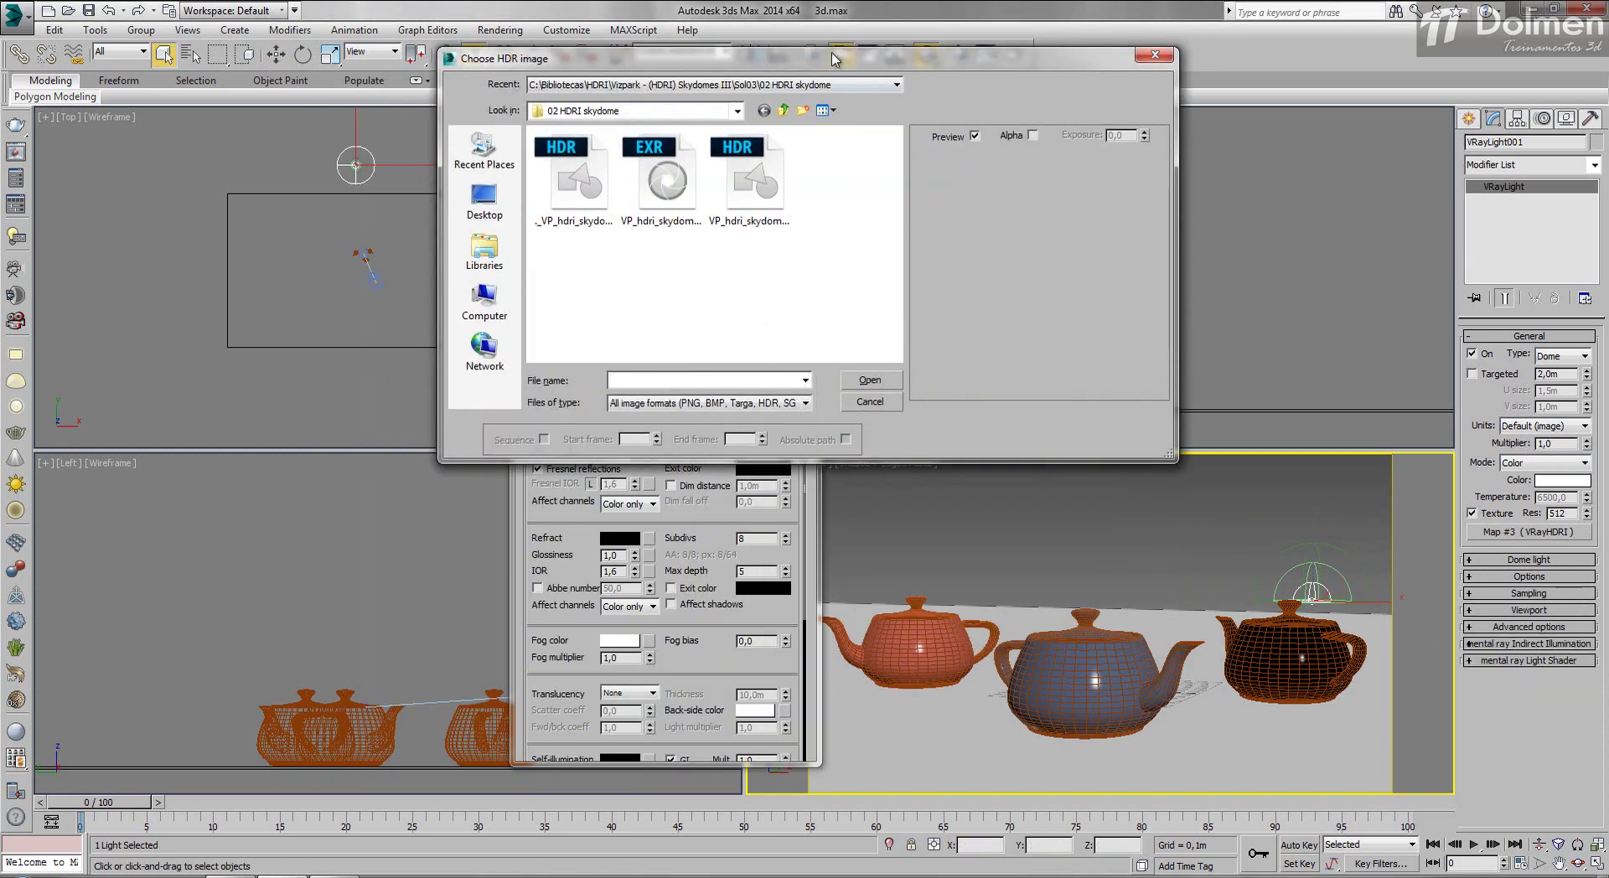
Load the VP_hdri_skydome_27 HDR image from the 02 HDRI skydome folder into the VRayHDRI map
left_click_drag(834, 59, 1198, 74)
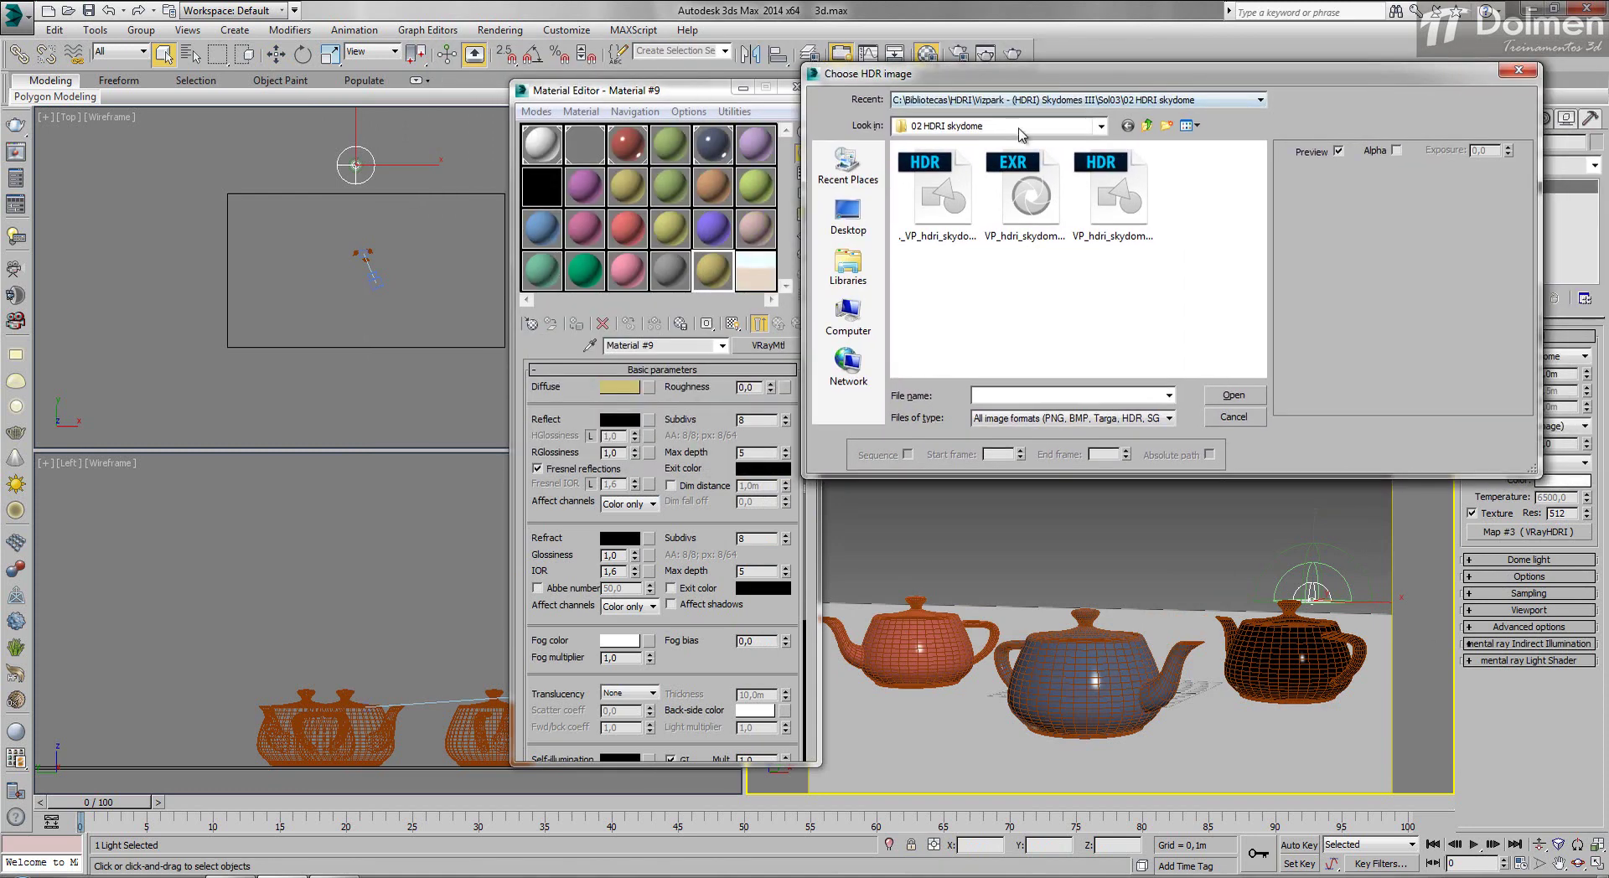
left_click_drag(1066, 81, 773, 122)
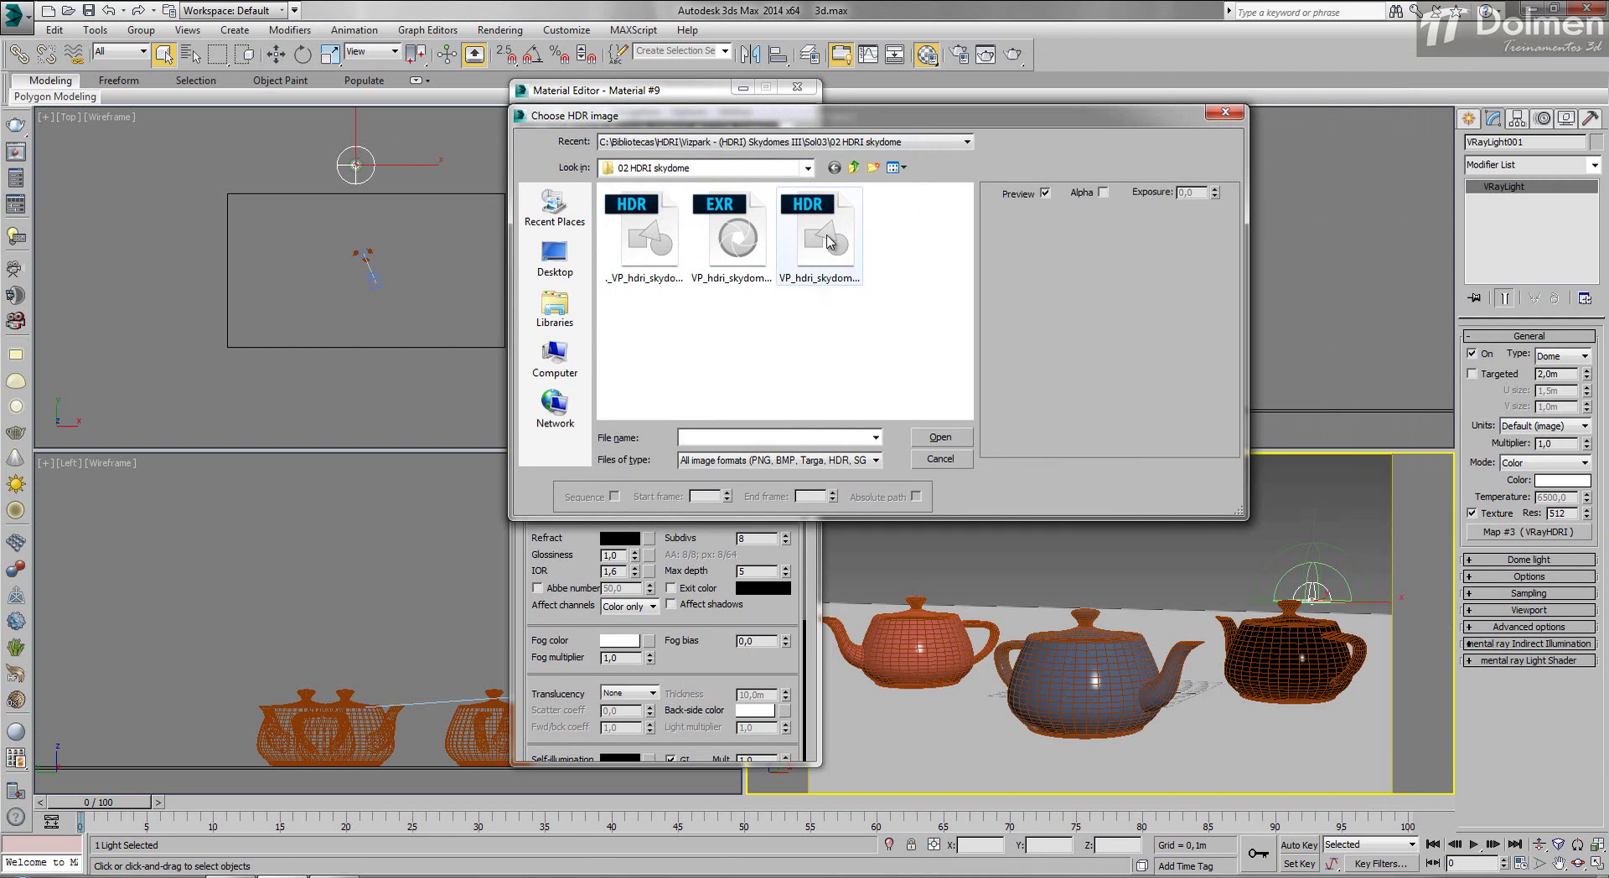
left_click(829, 244)
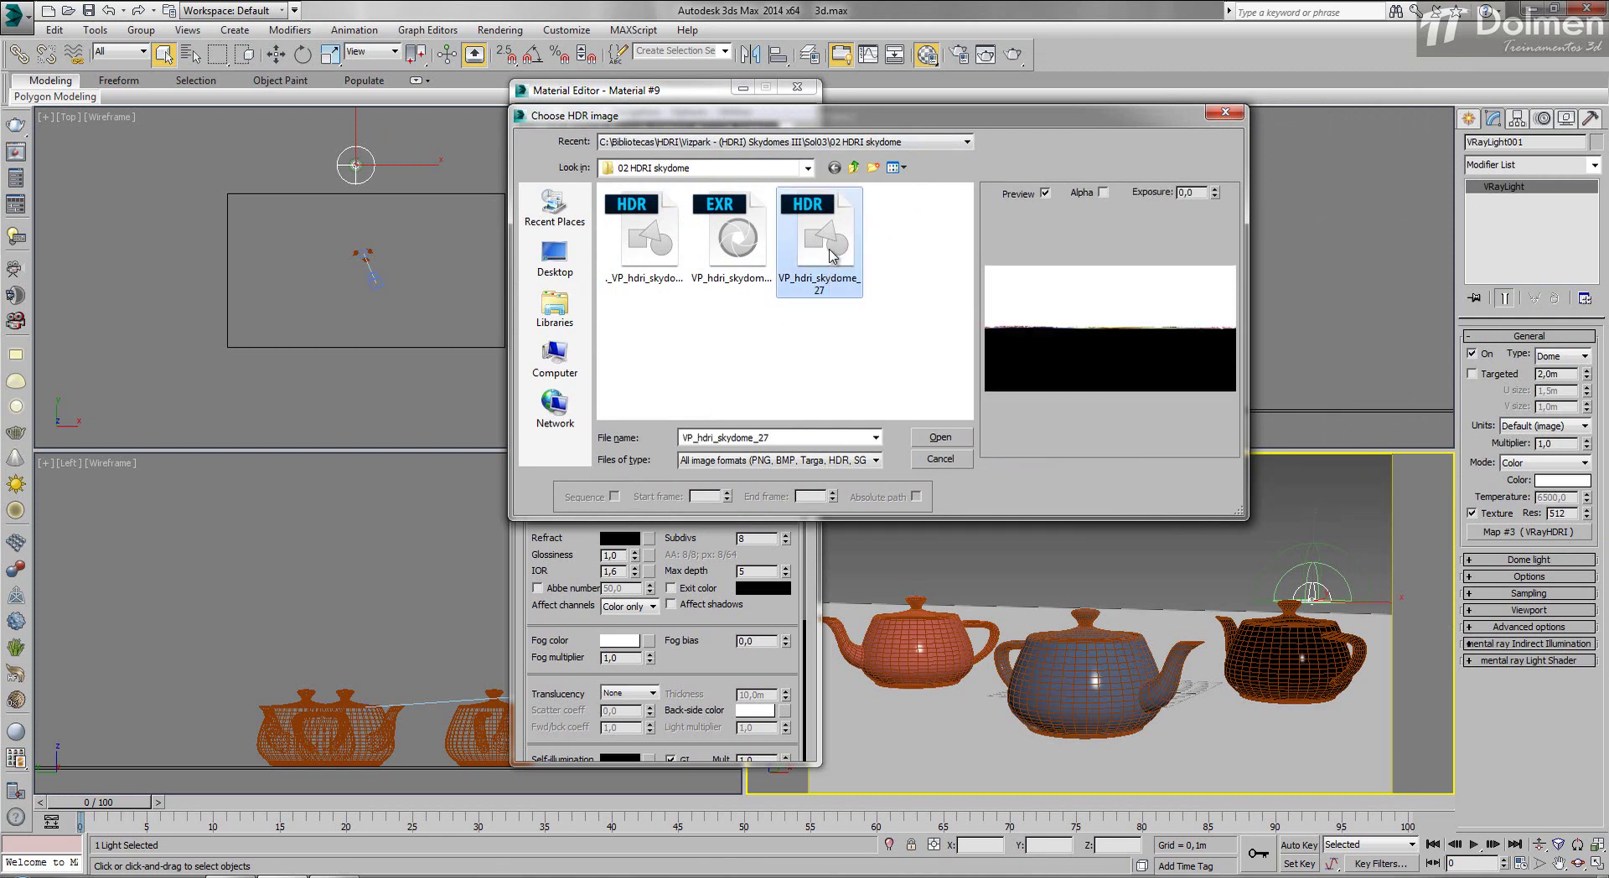
double_click(829, 244)
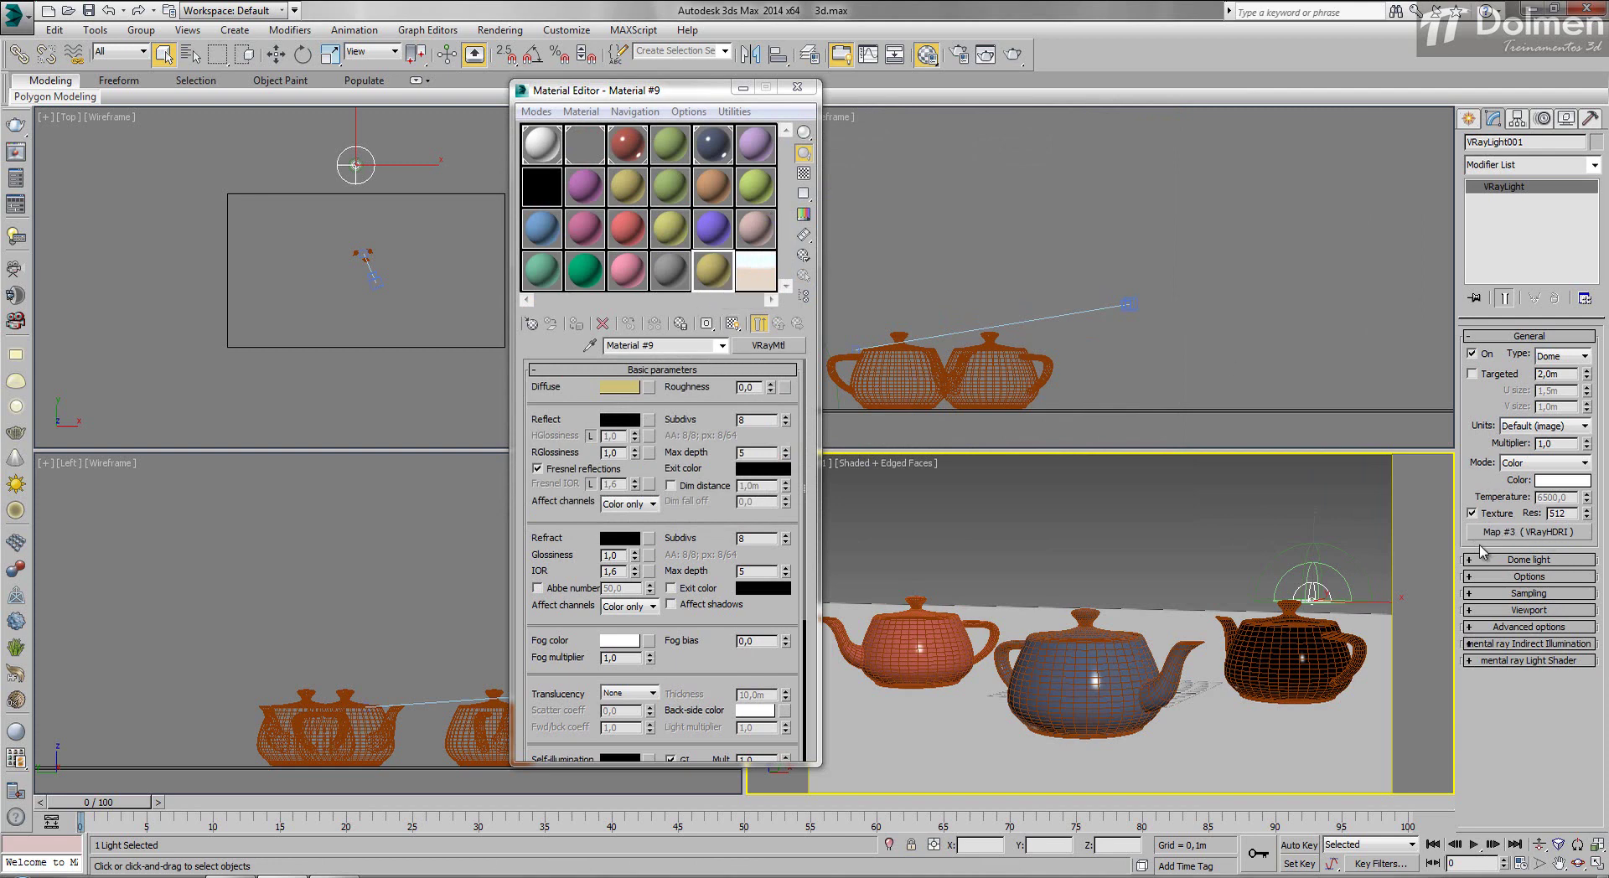
Copy the dome light's VRayHDRI map as an instance into the Material #9 sample slot and open its enlarged preview
left_click_drag(1525, 537, 723, 270)
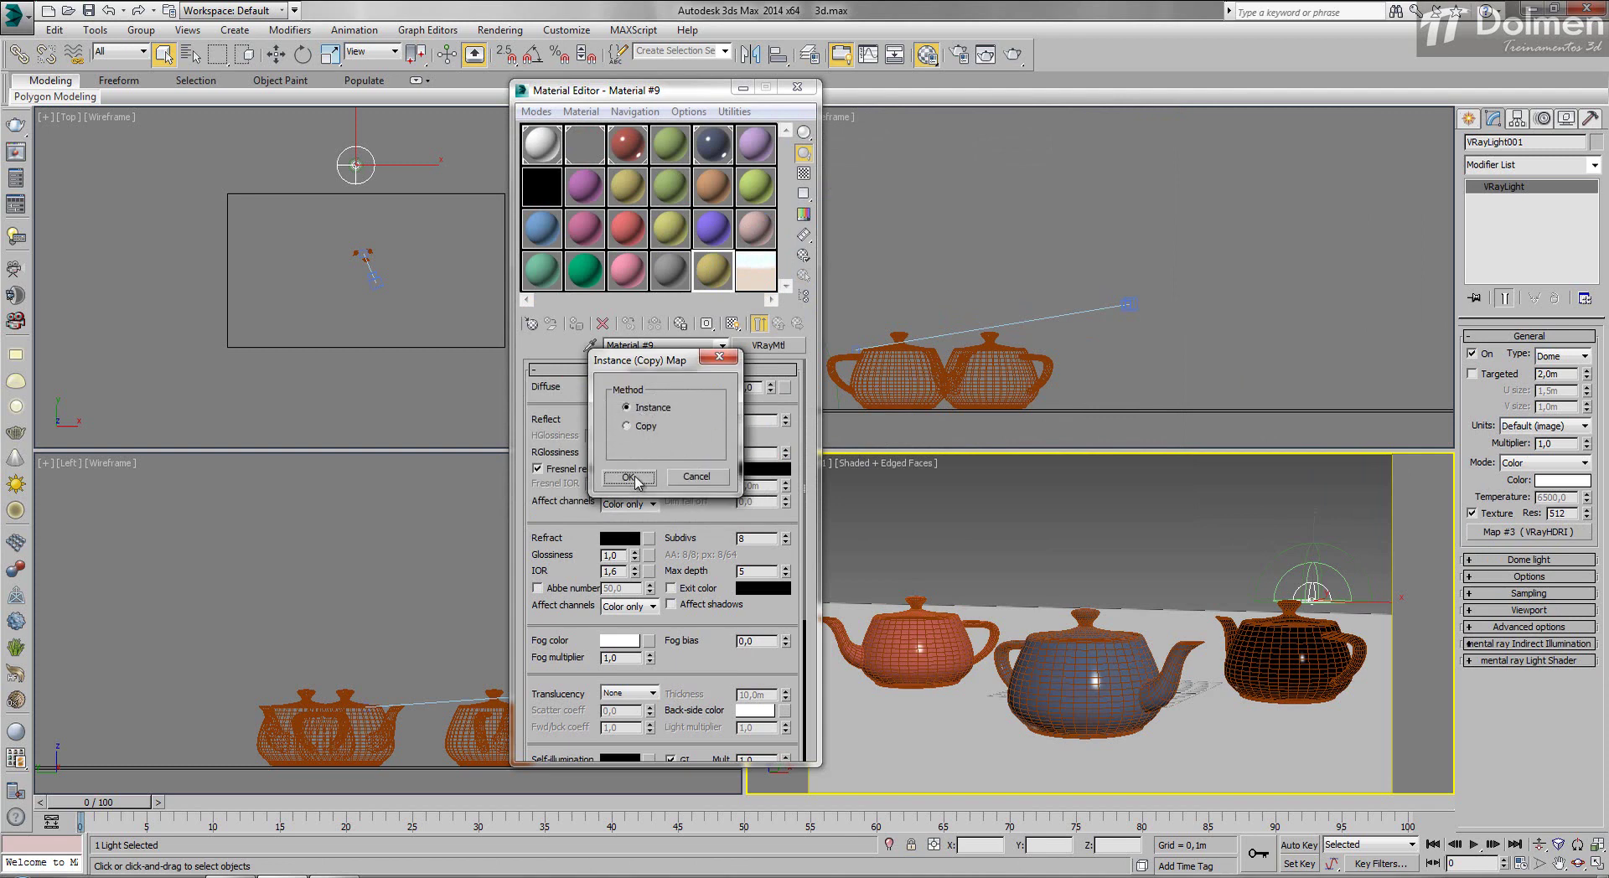
left_click(639, 476)
double_click(714, 275)
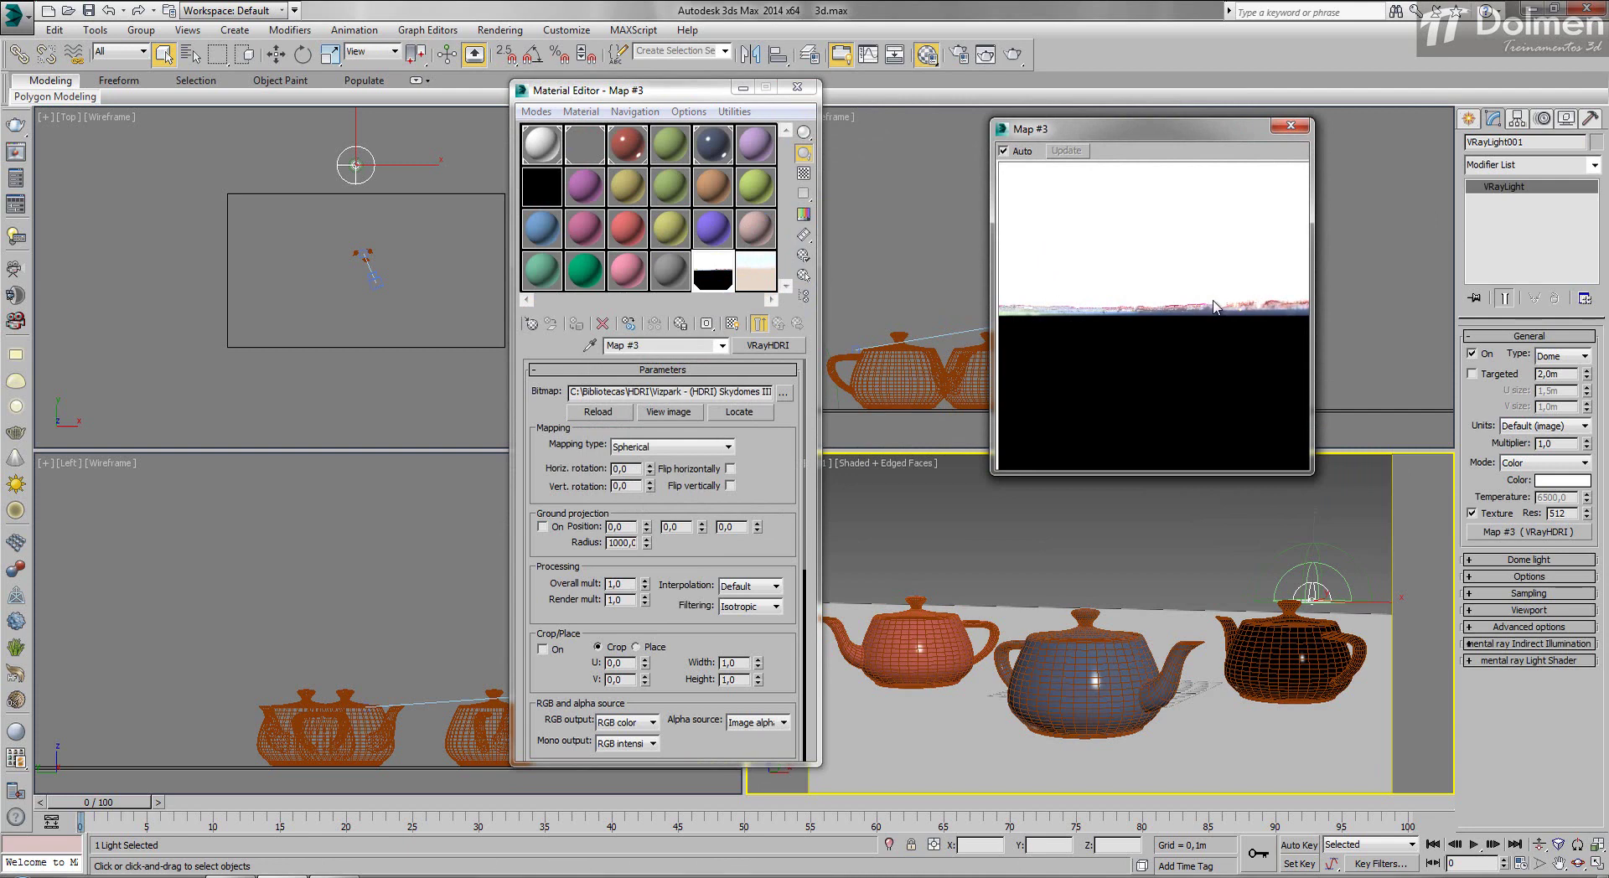
Start a test render of the camera view lit by the HDRI dome and stop it before completion
right_click(926, 599)
left_click(1013, 55)
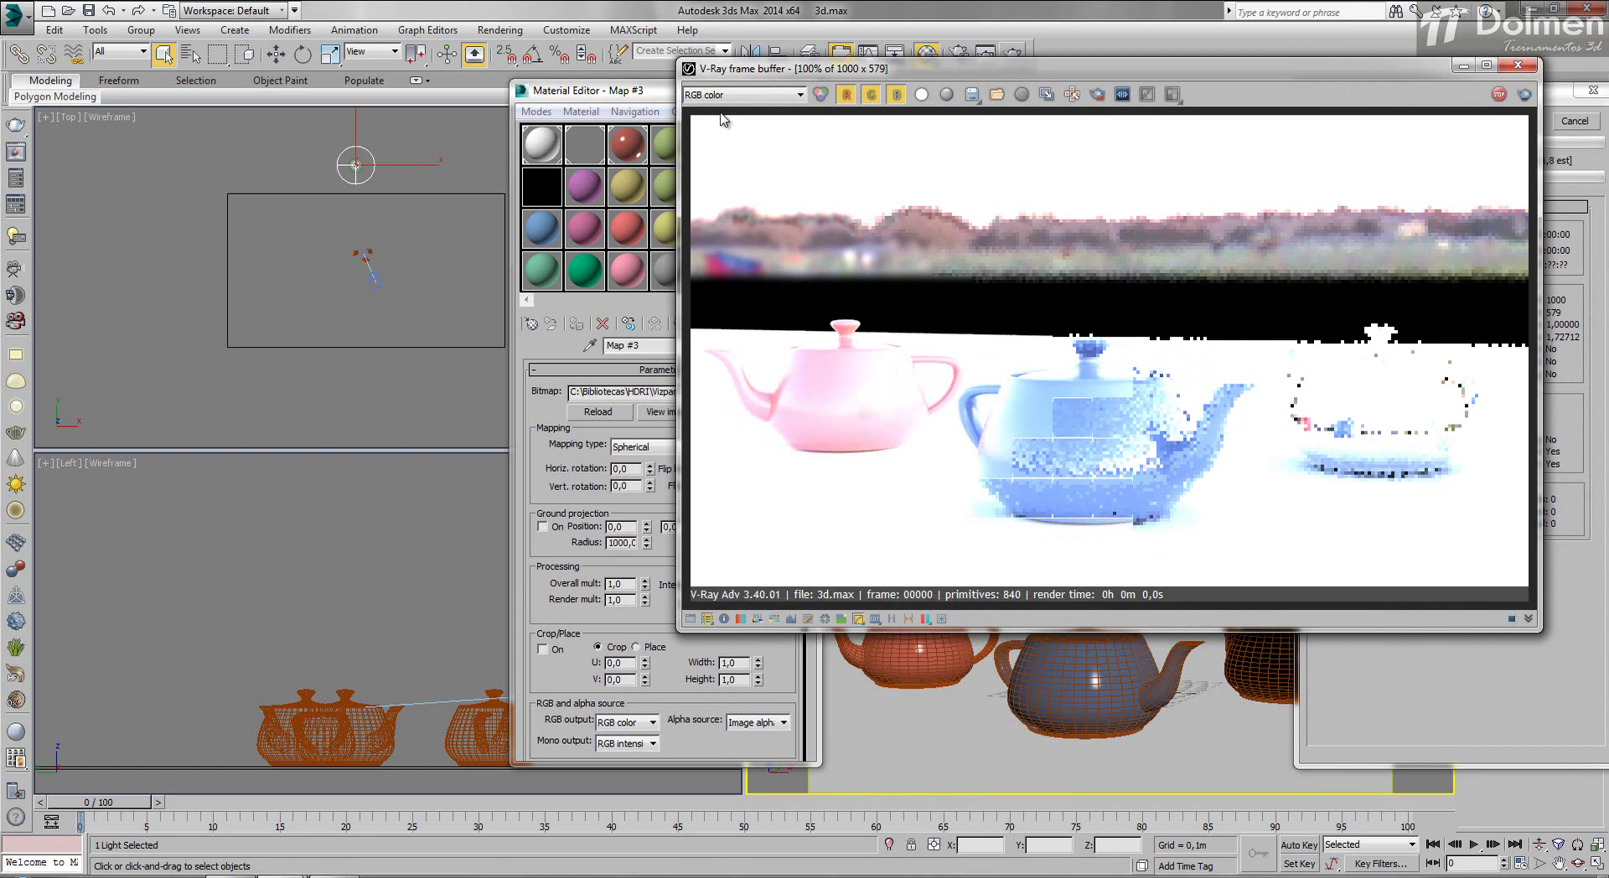
left_click(1499, 95)
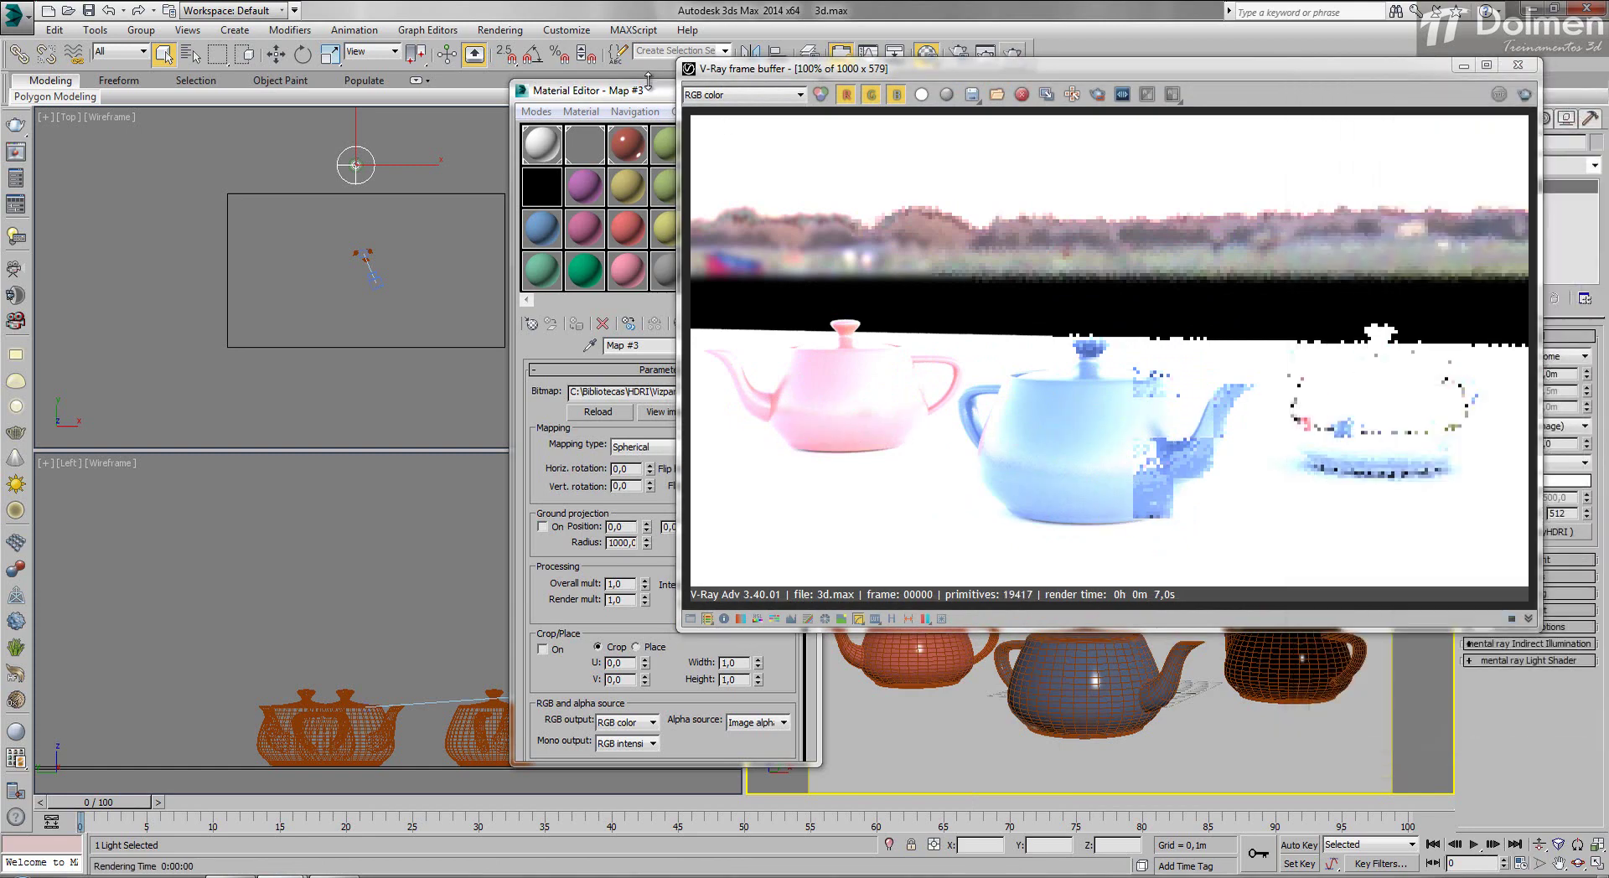
Set the VRayHDRI map's overall multiplier to 0,1, check its enlarged preview and re-render the camera view
left_click_drag(609, 95, 304, 87)
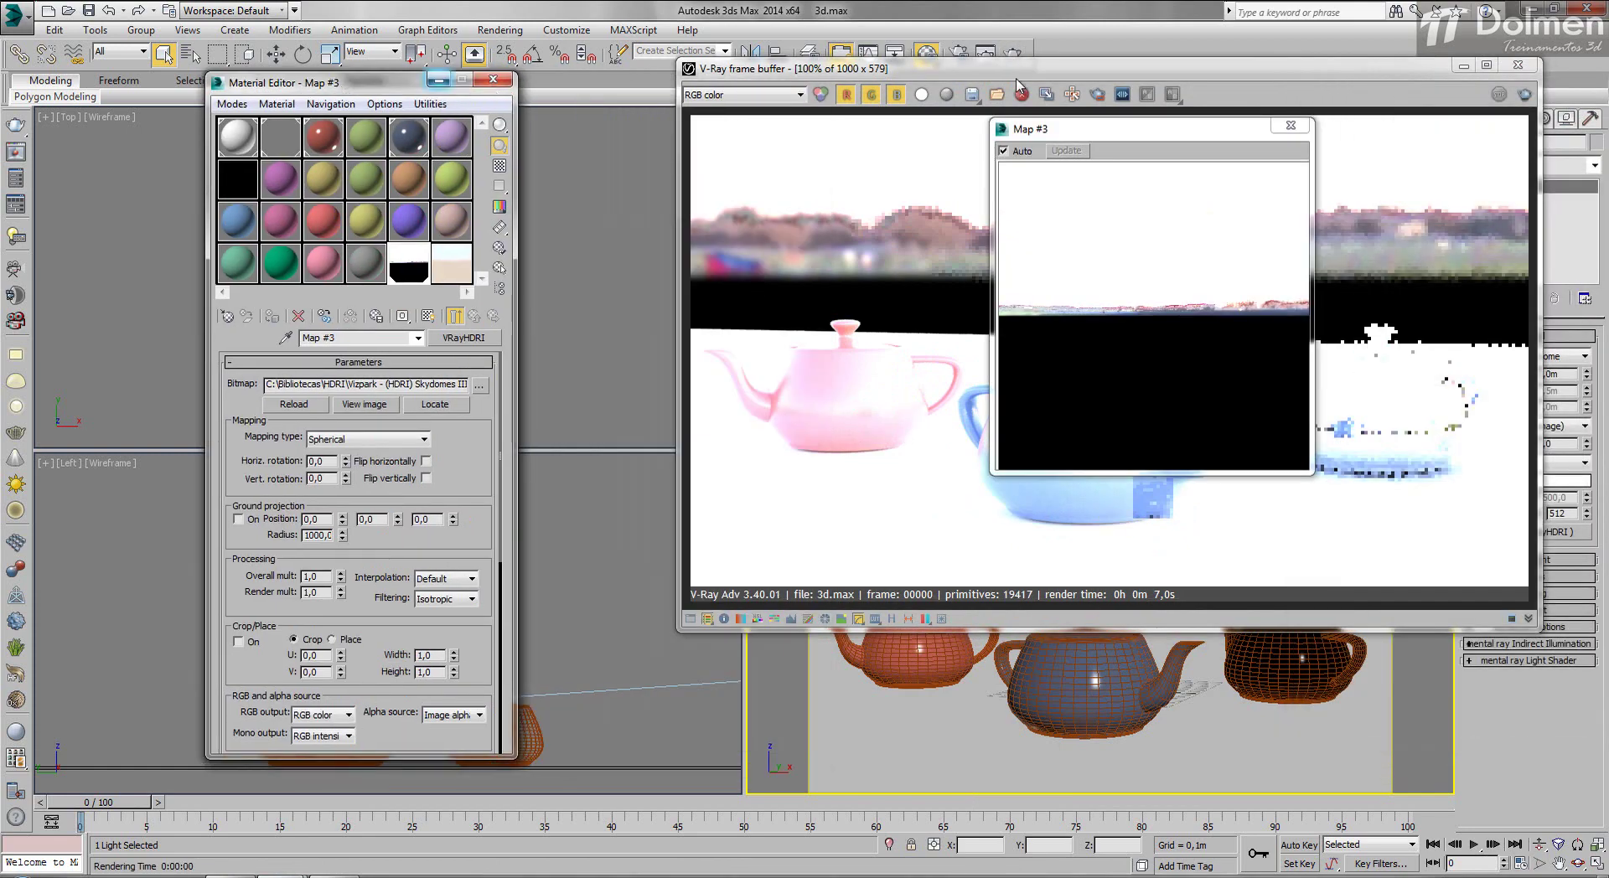
left_click(1288, 128)
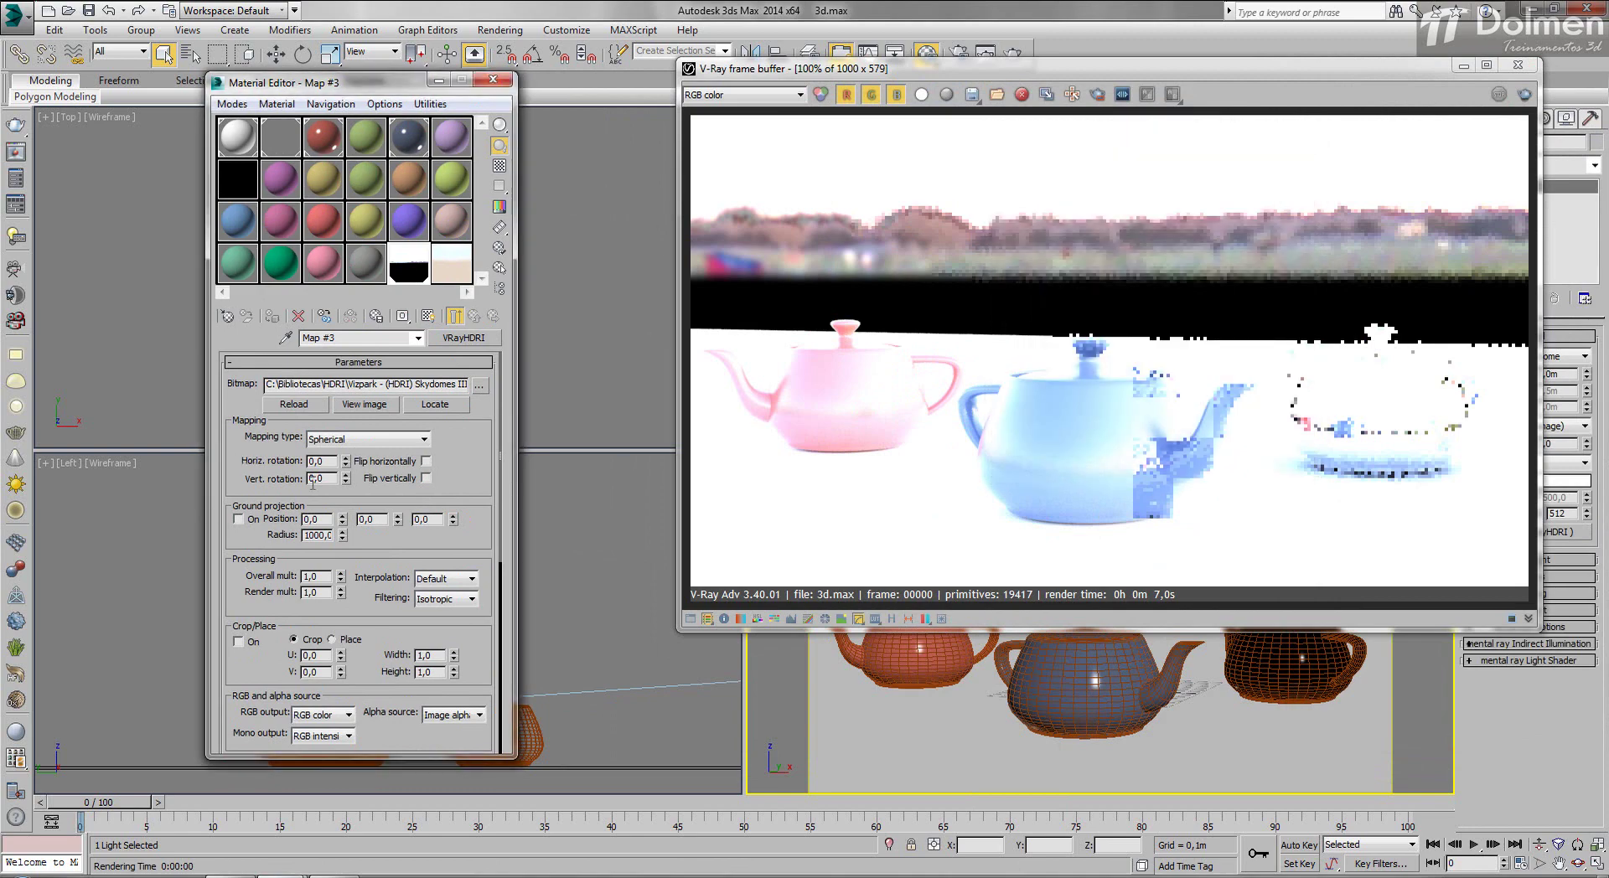
double_click(314, 577)
type("0,1")
key("Return")
double_click(417, 266)
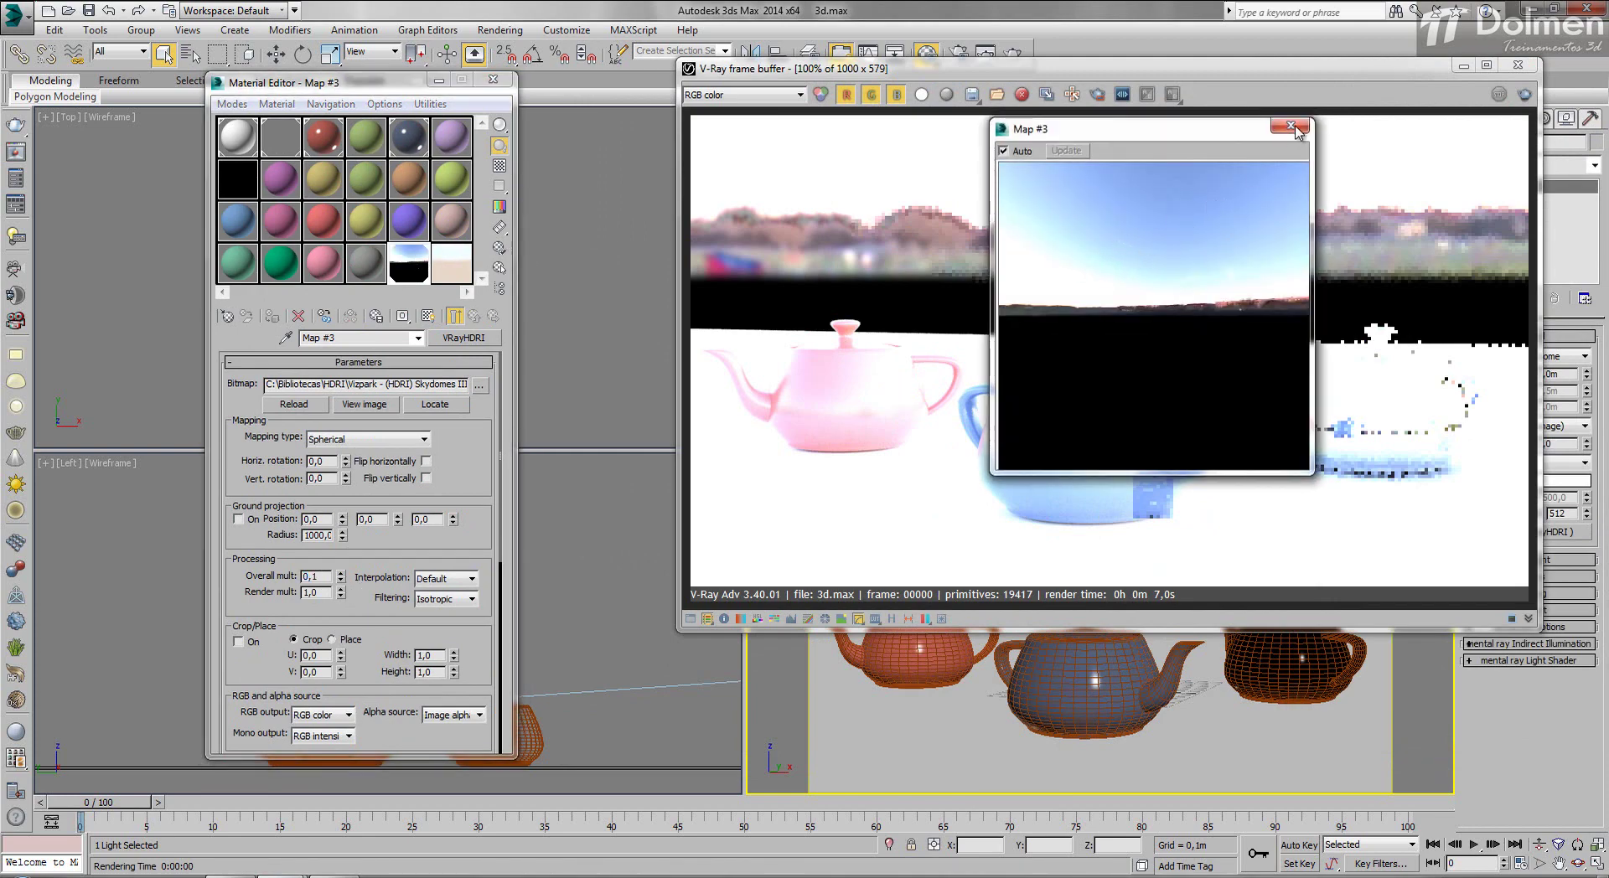
left_click(1295, 127)
left_click(1524, 94)
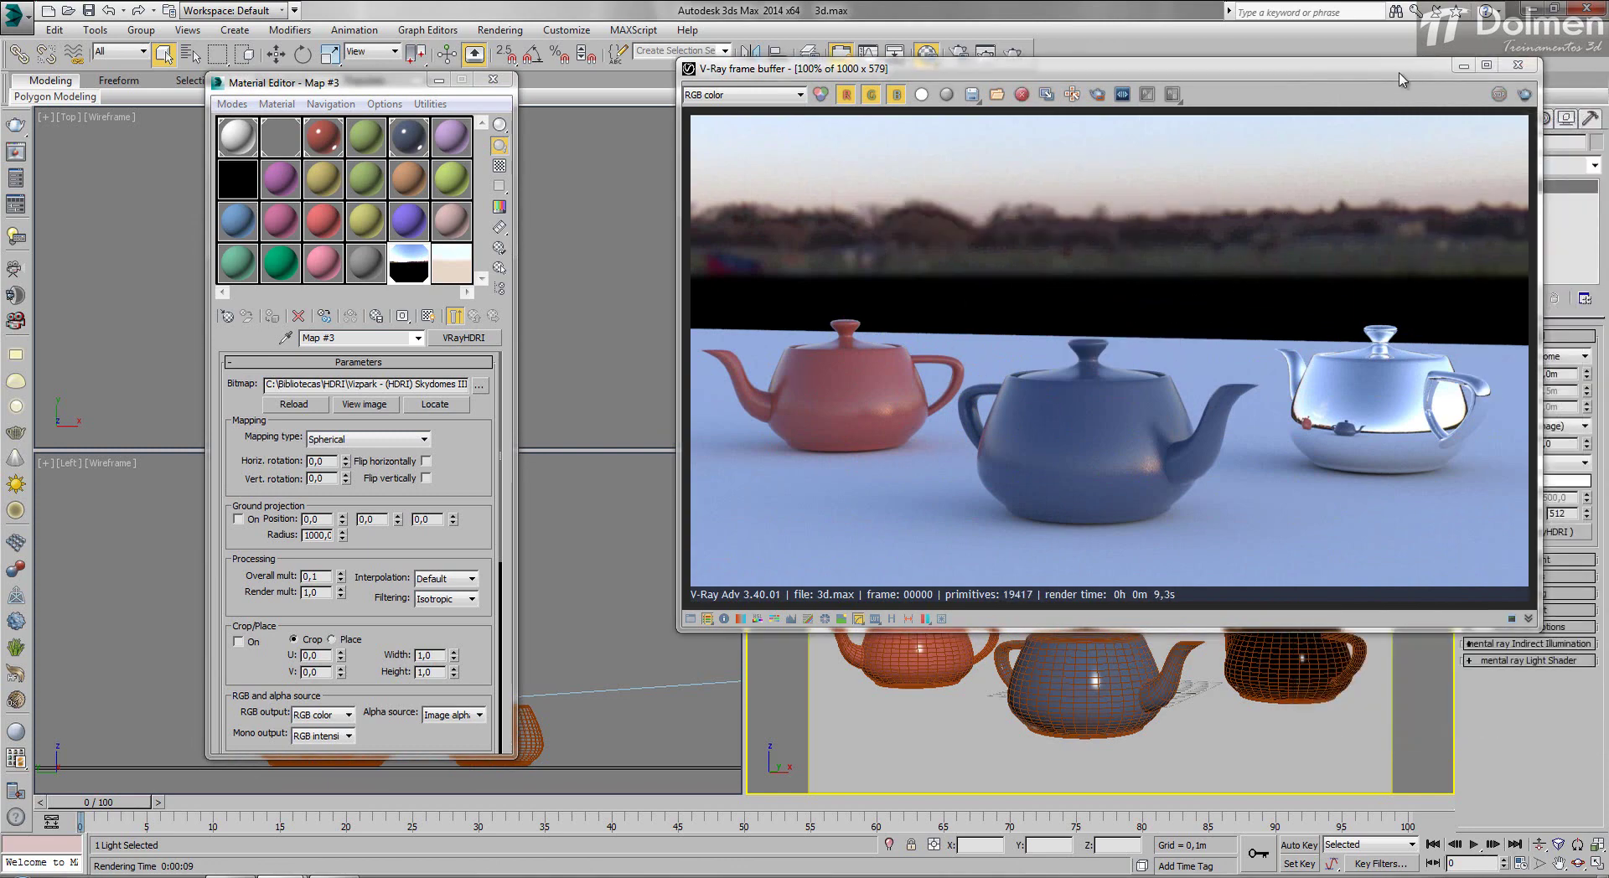
Raise the VRayHDRI map's overall multiplier to 0,15 and re-render the camera view
left_click_drag(1400, 71, 1280, 59)
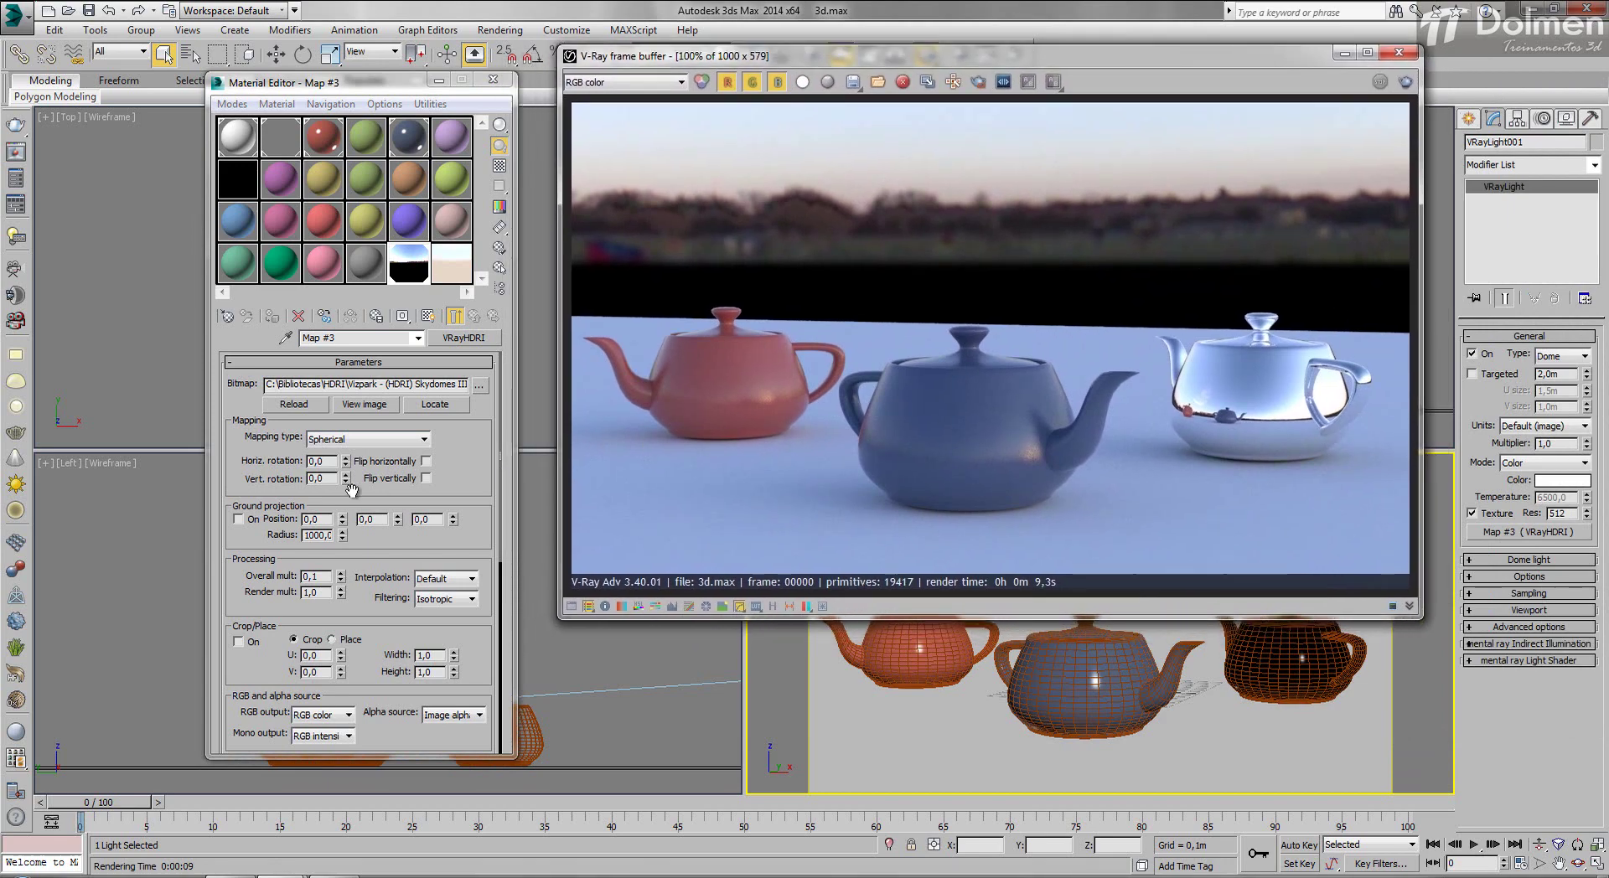
left_click(323, 577)
type("5")
key("Return")
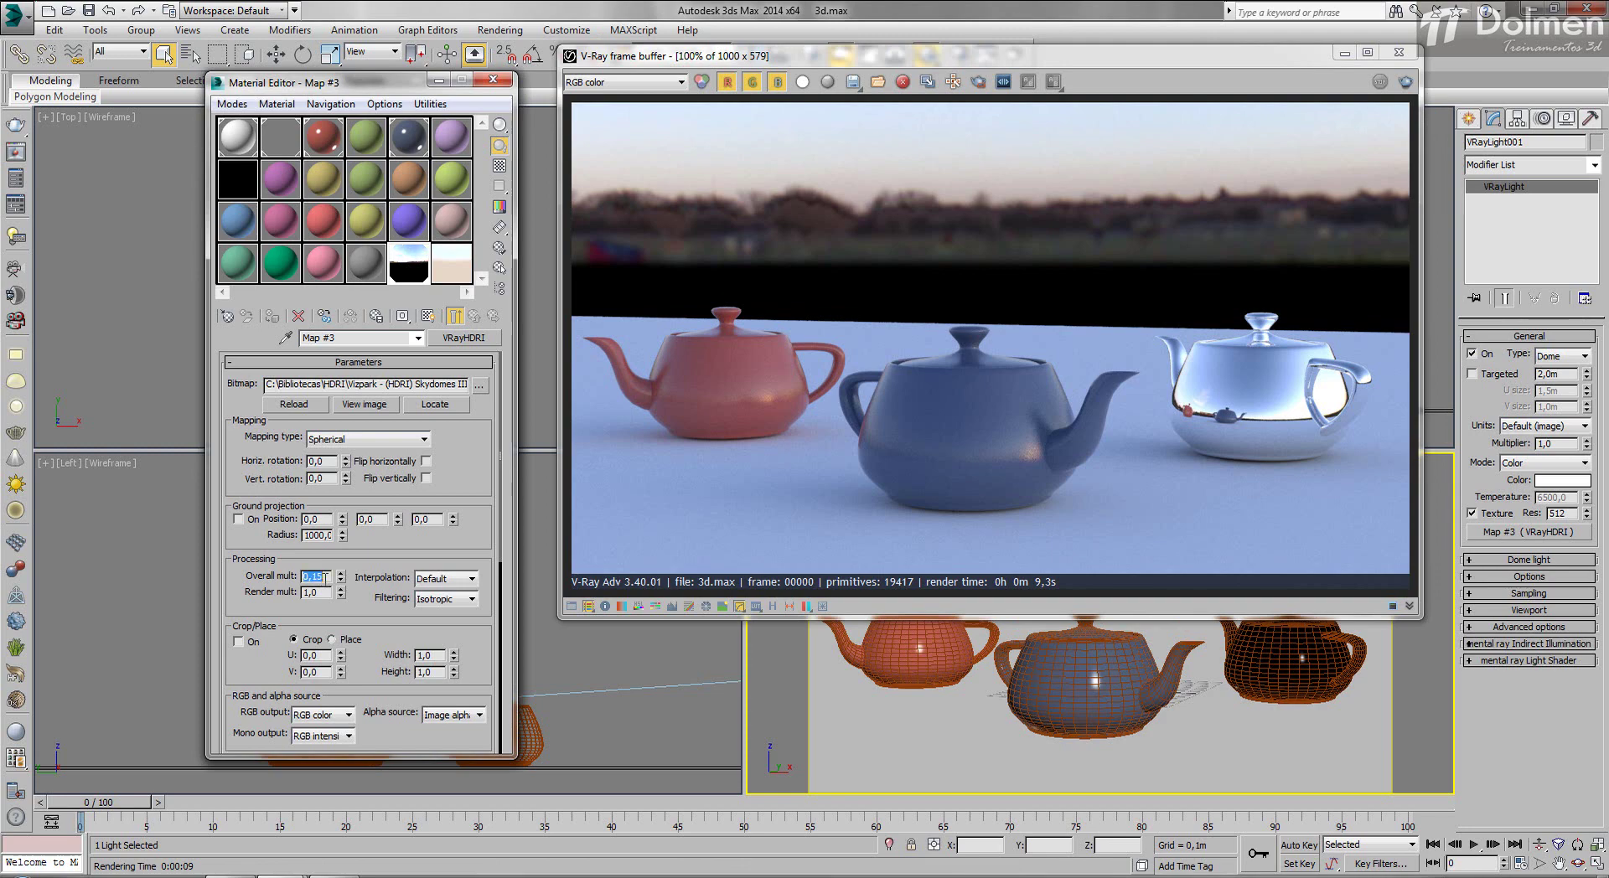
left_click(1406, 85)
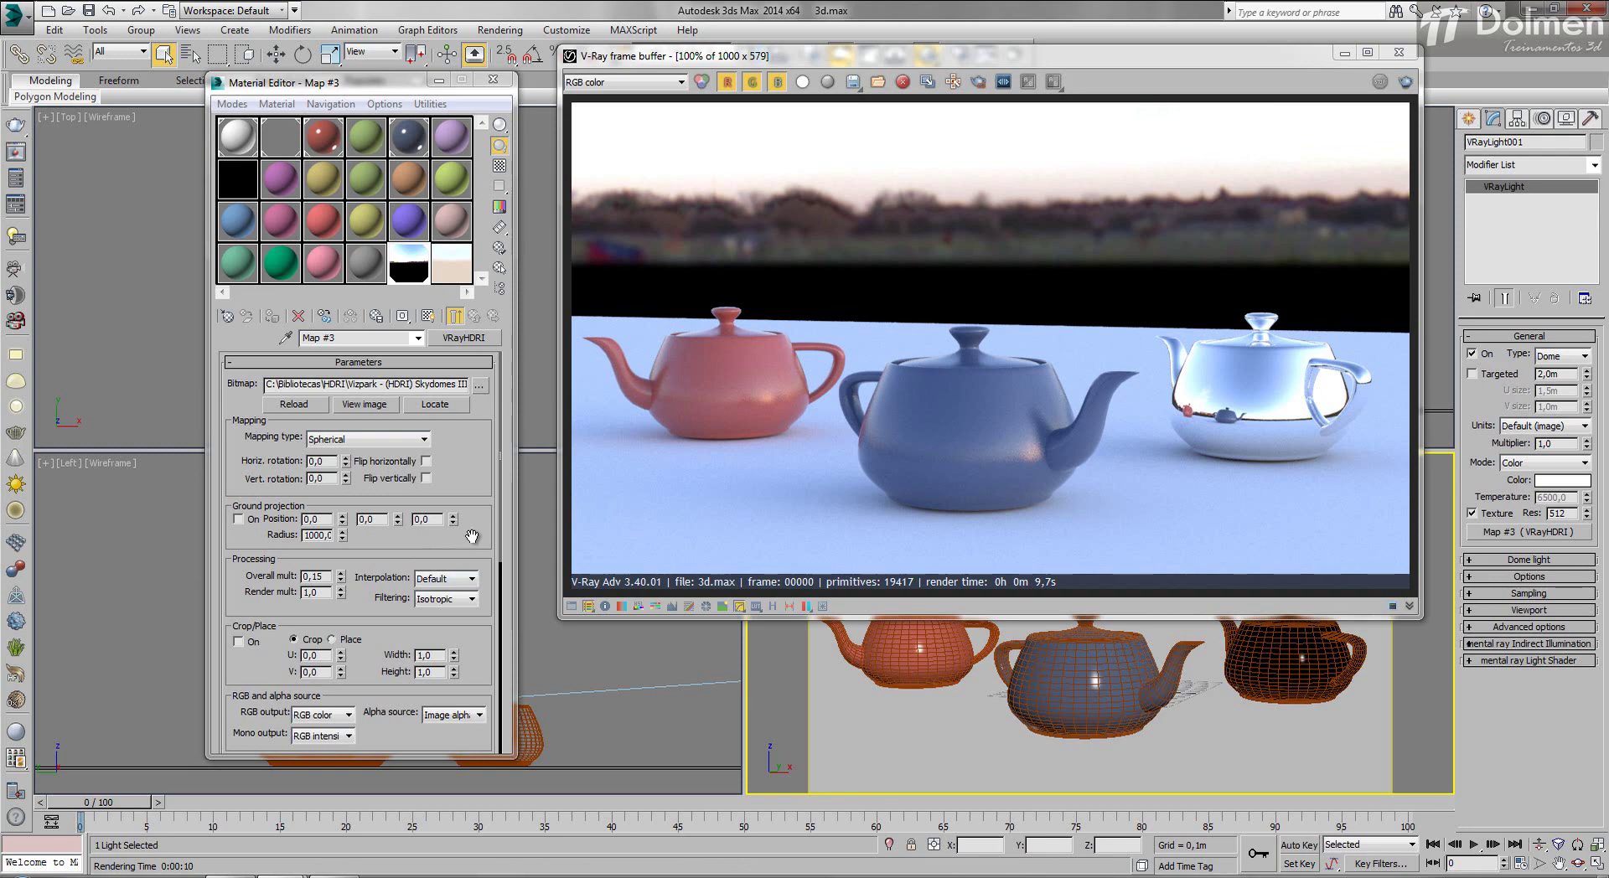
Set the VRayHDRI map's inverse gamma to 0,85 and re-render the camera view
left_click_drag(476, 528, 476, 452)
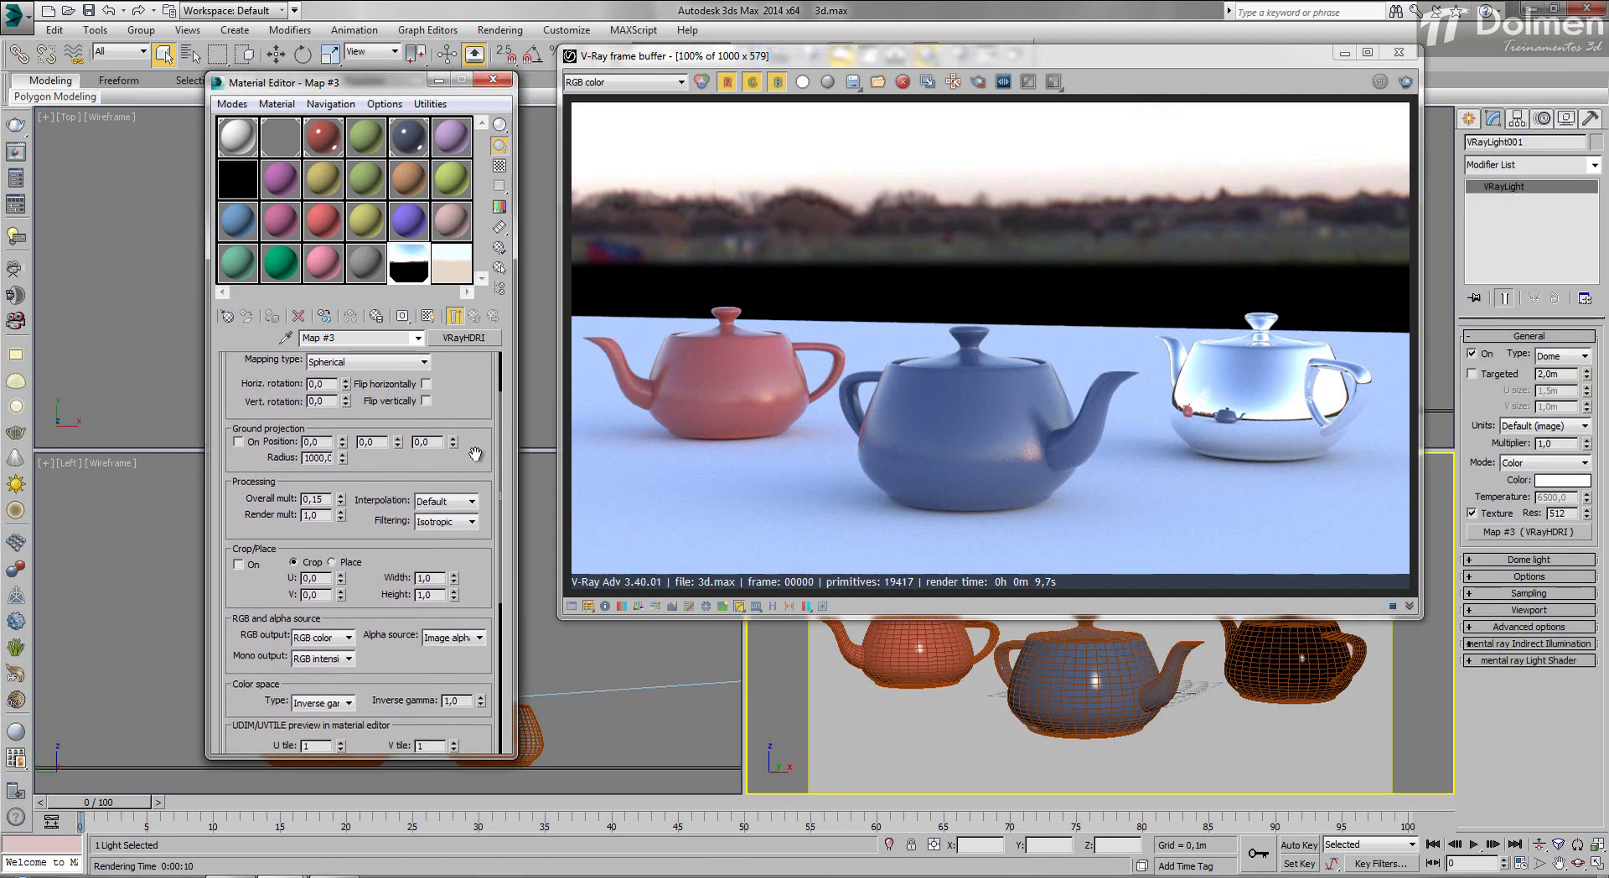
mouse_move(475, 453)
left_mouse_down()
mouse_move(475, 469)
mouse_move(476, 439)
left_mouse_up()
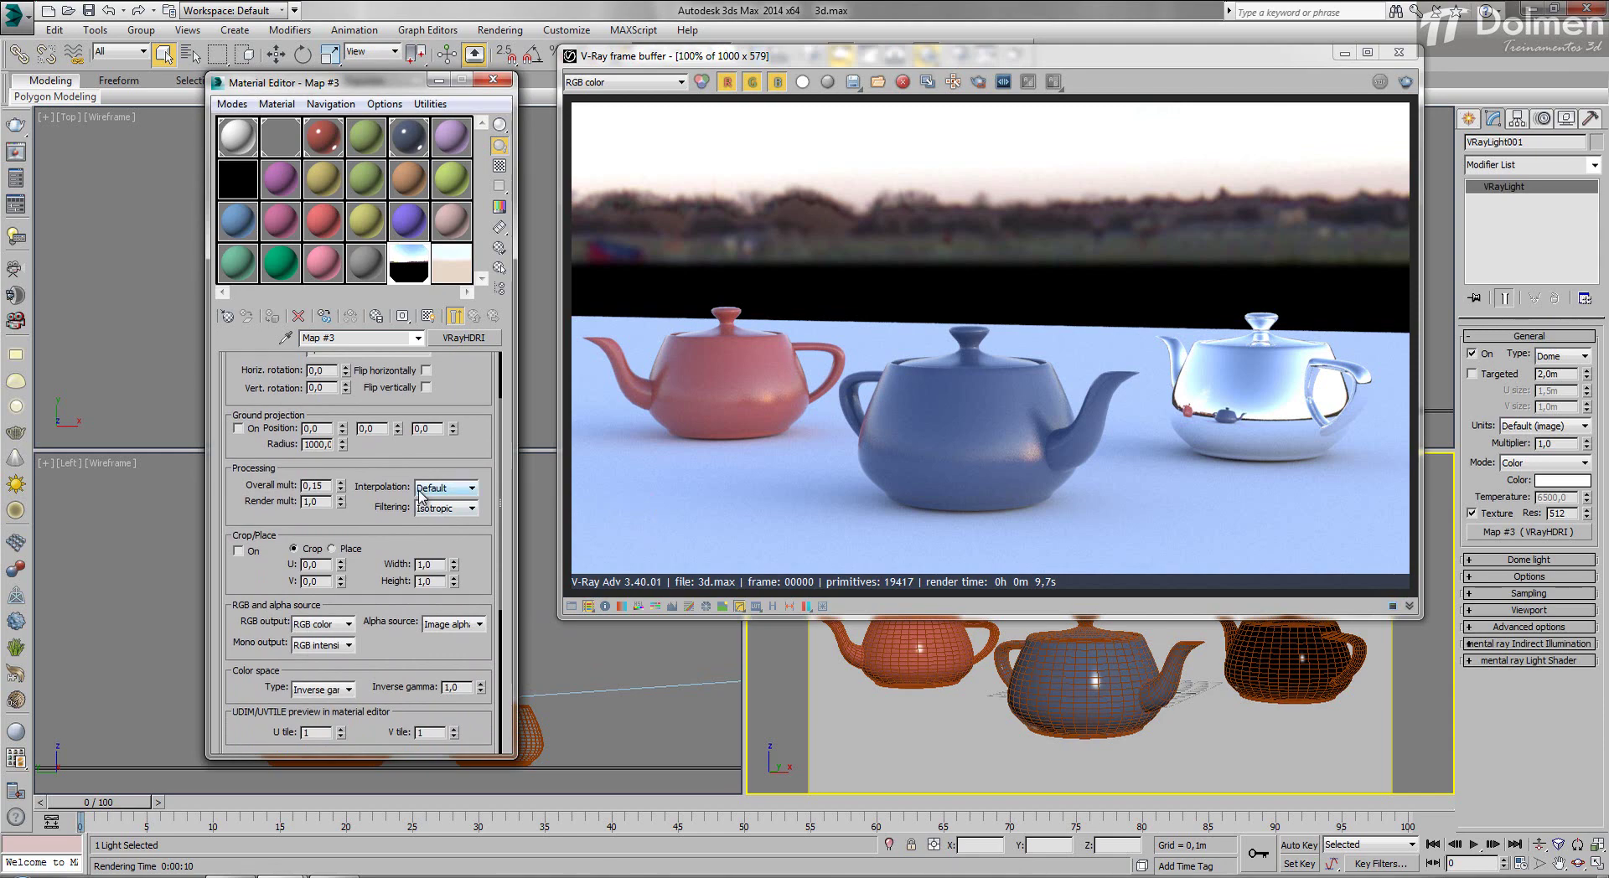
double_click(453, 687)
type(",85")
key("Return")
left_click(1405, 82)
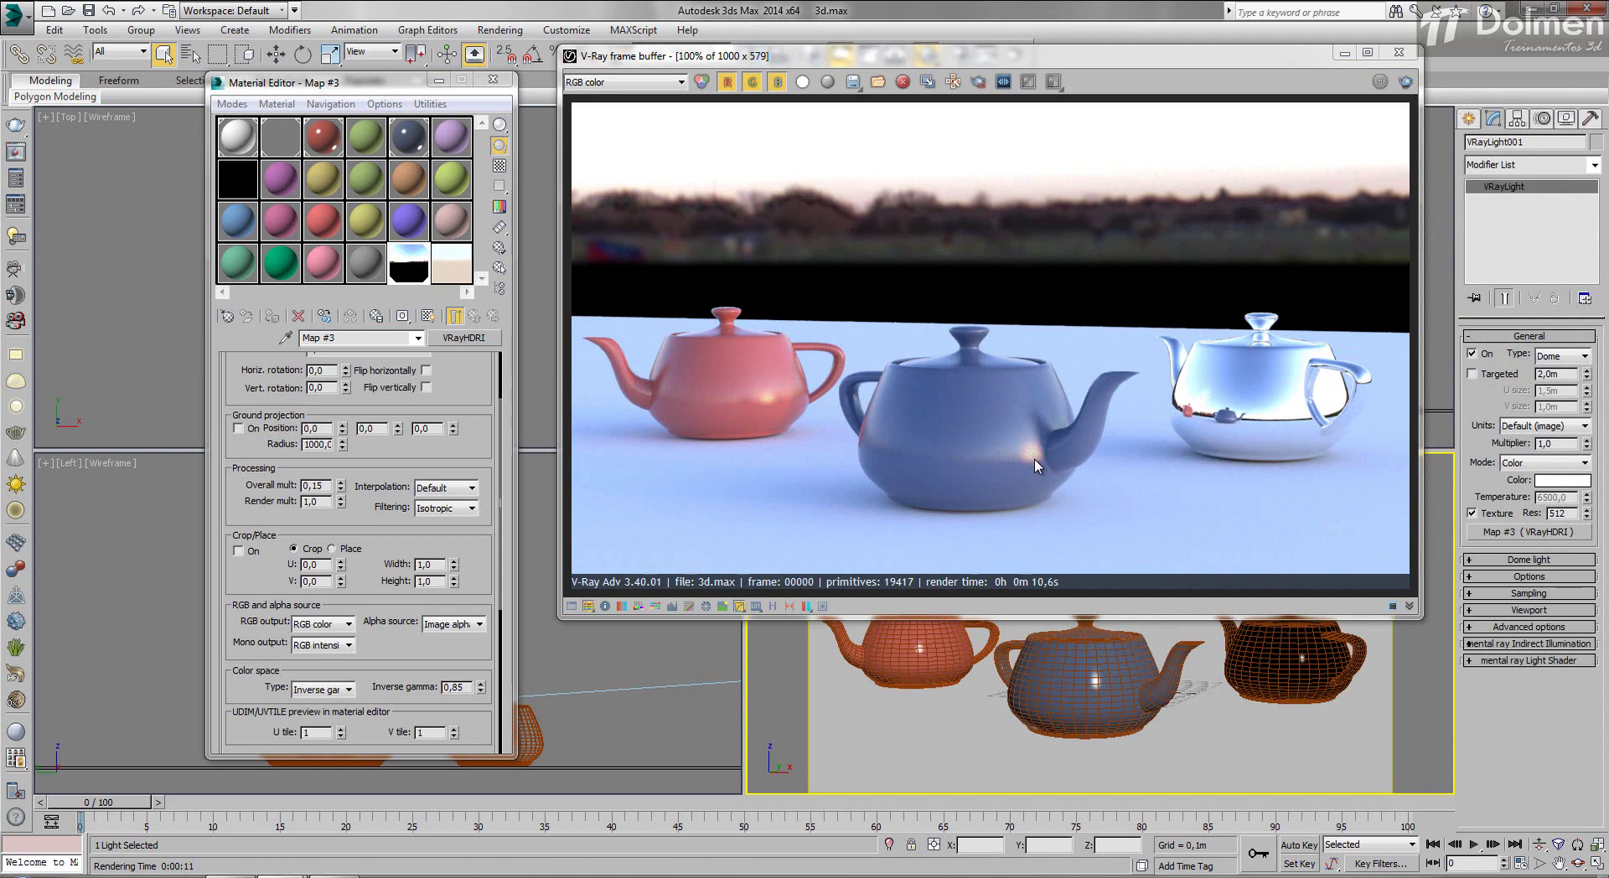
Render the camera view with the VRayHDRI map's horizontal rotation set to 30,0 and again with it set to 60,0
scroll(461, 402, "up", 3)
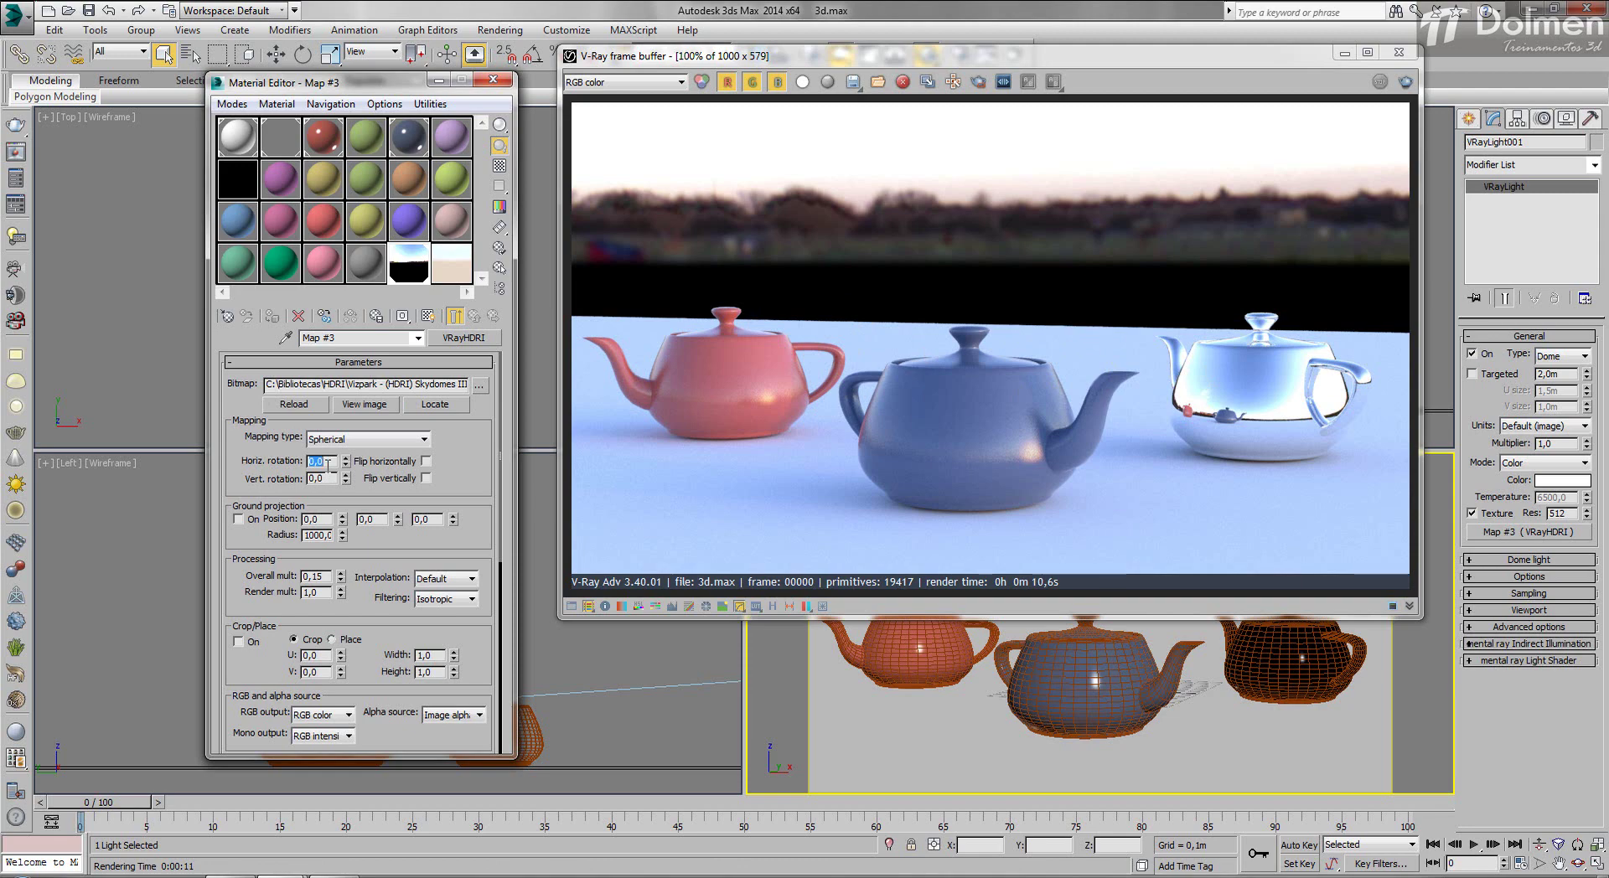
left_click(1405, 88)
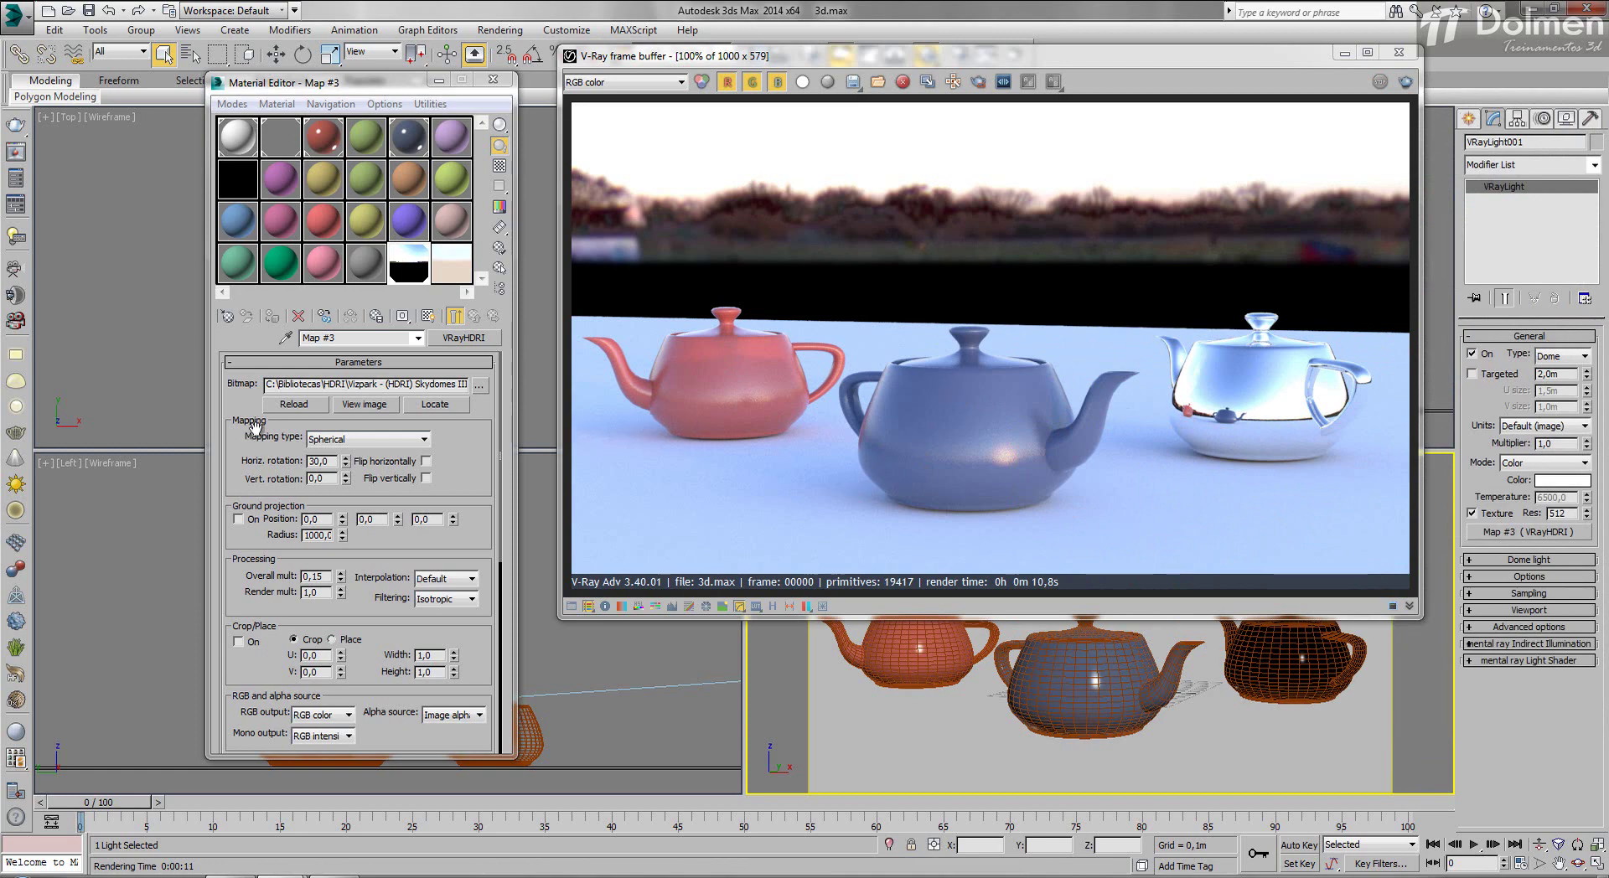
double_click(335, 461)
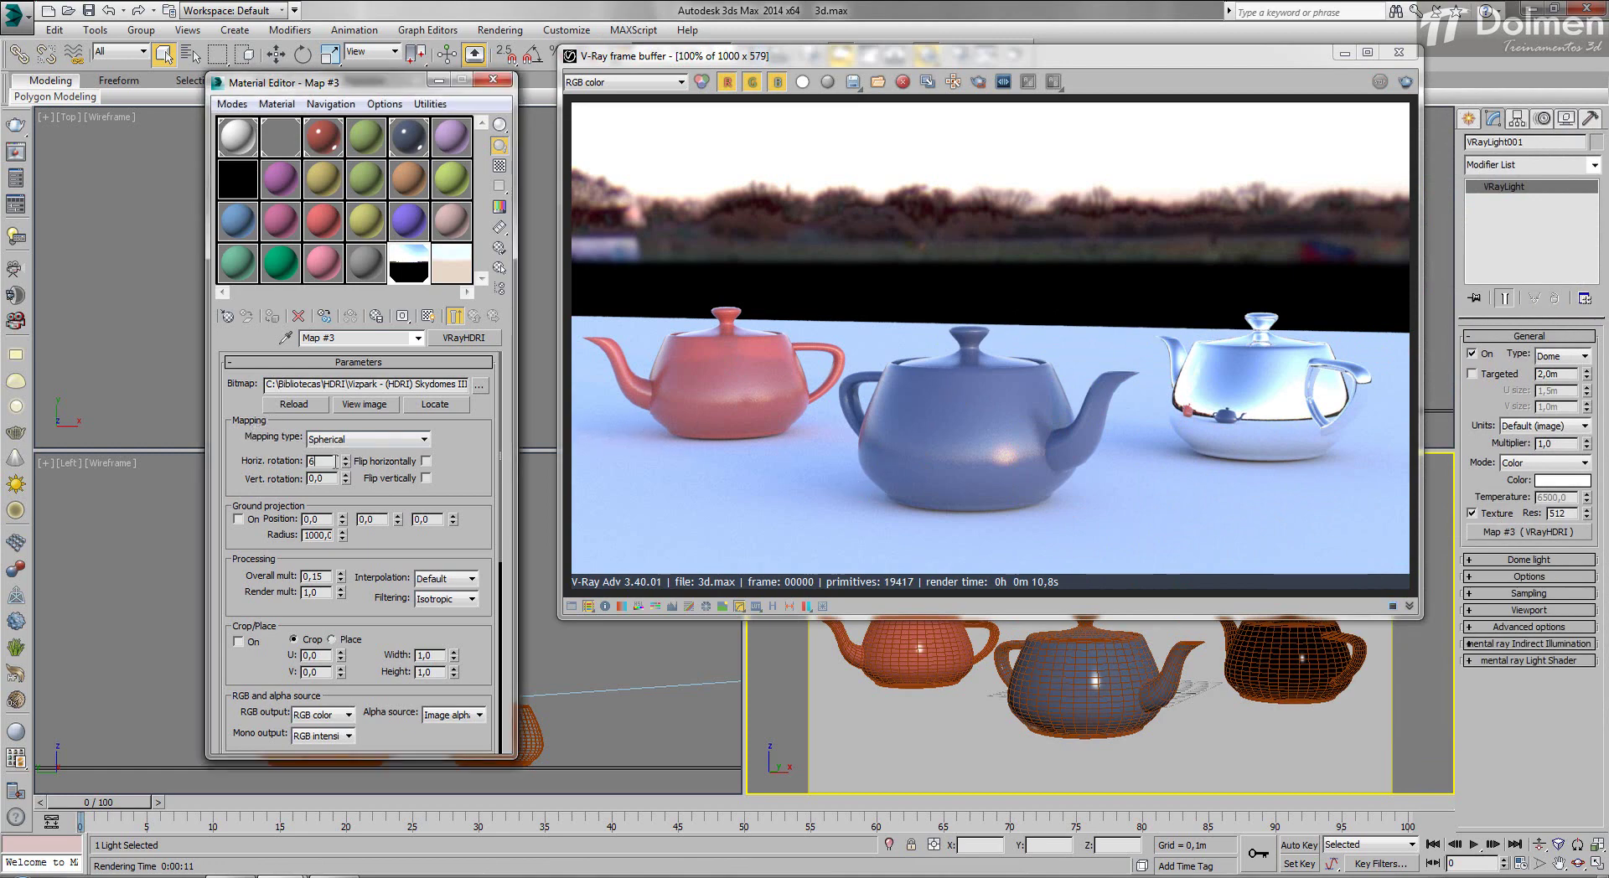
type("60")
left_click(1405, 83)
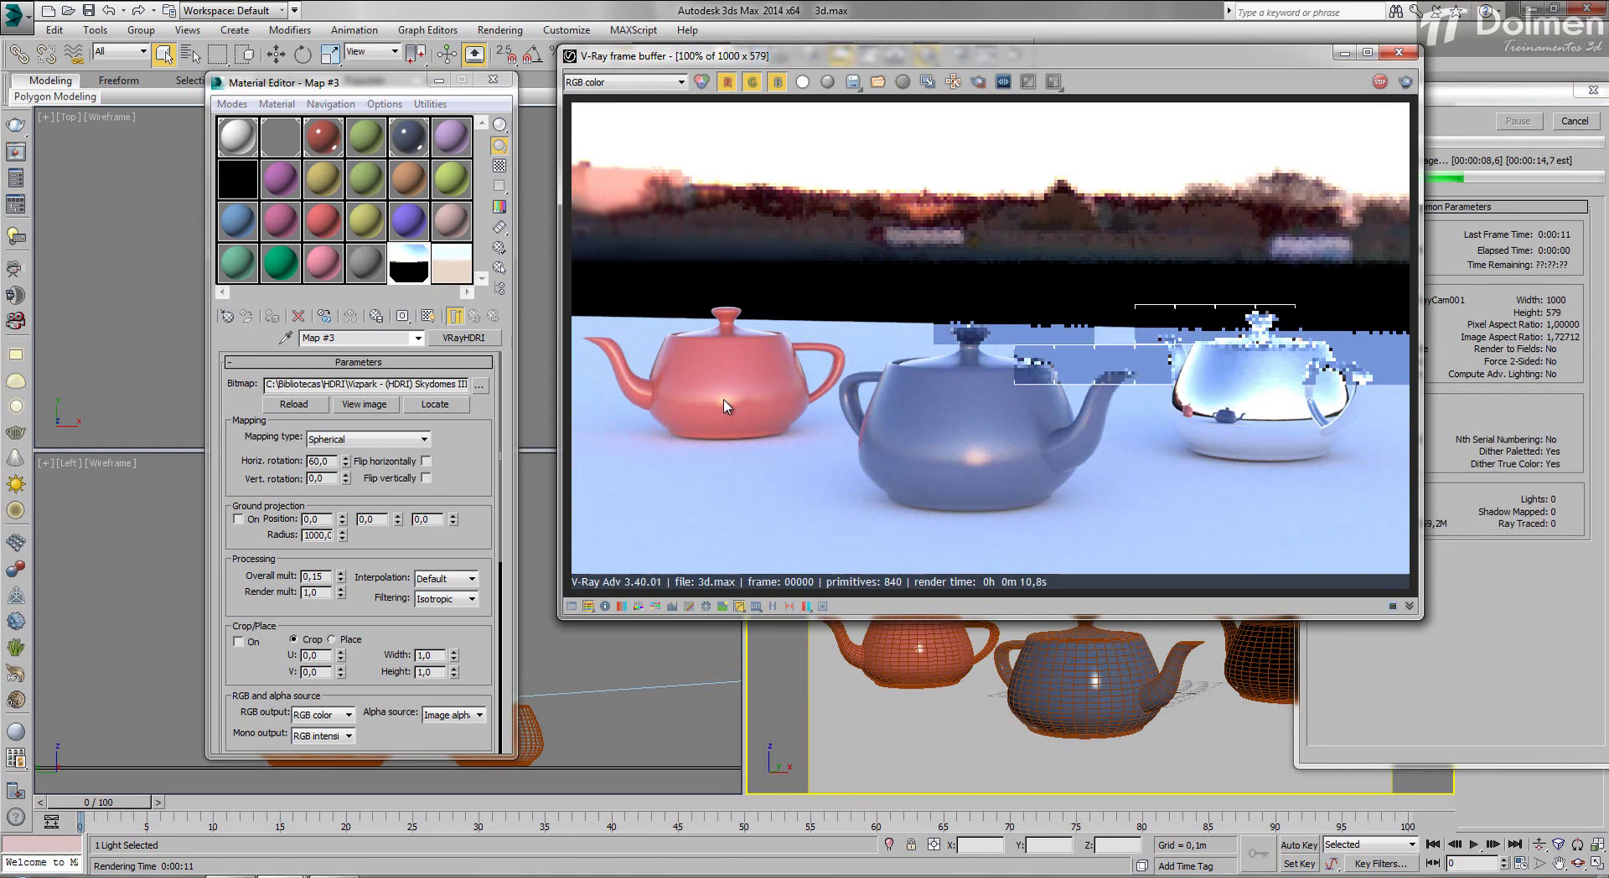
Render the camera view with the VRayHDRI map's horizontal rotation set to 90,0 and again with it set to 120,0
double_click(333, 461)
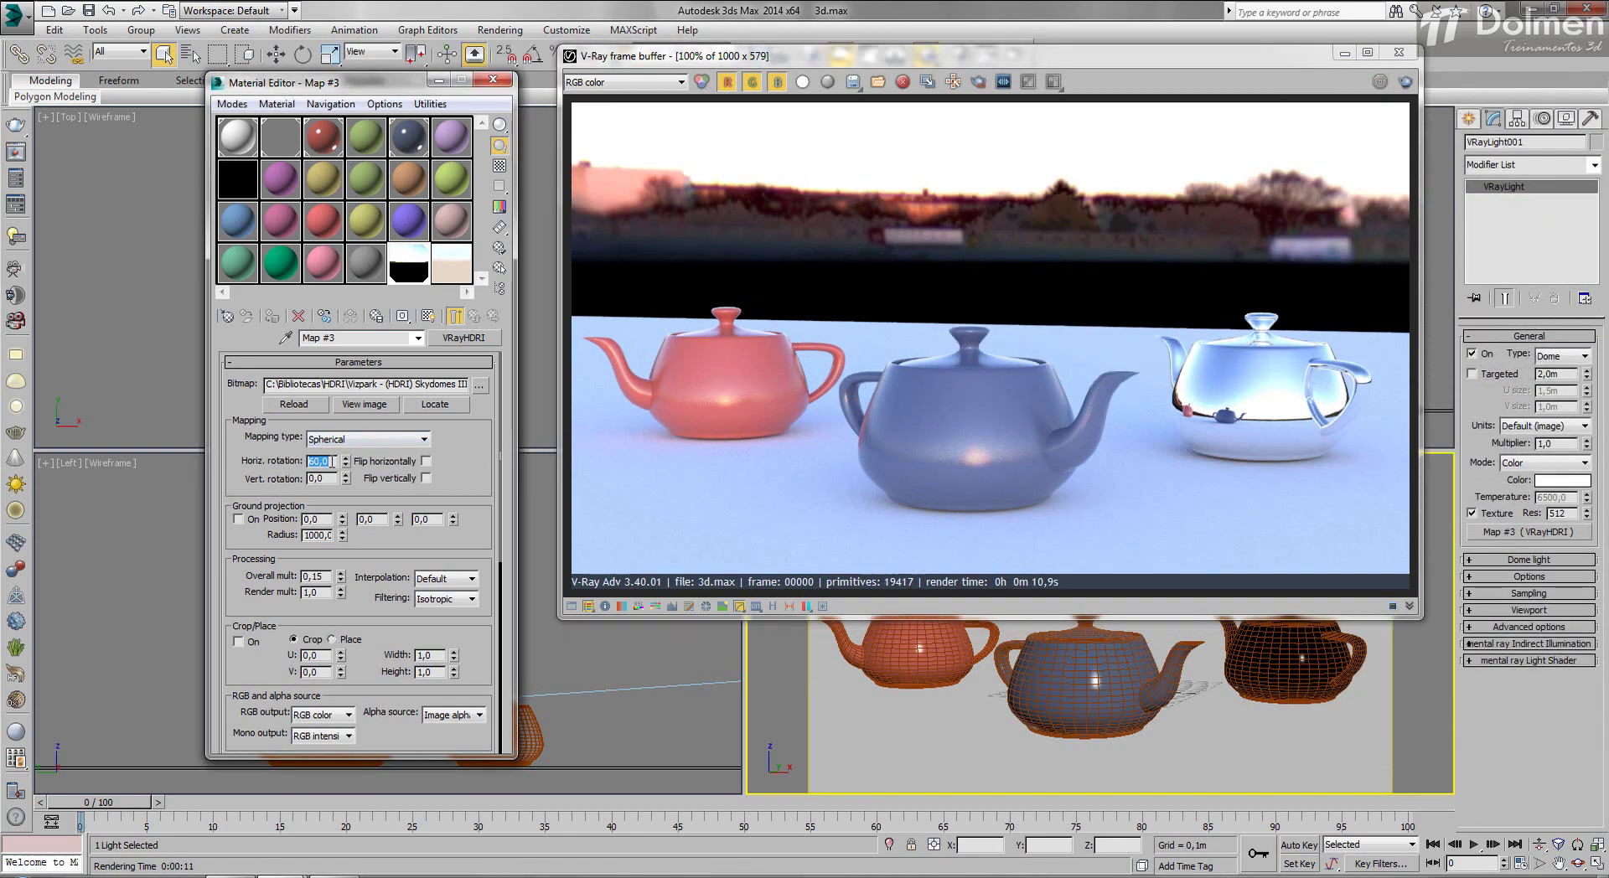
left_click(1405, 81)
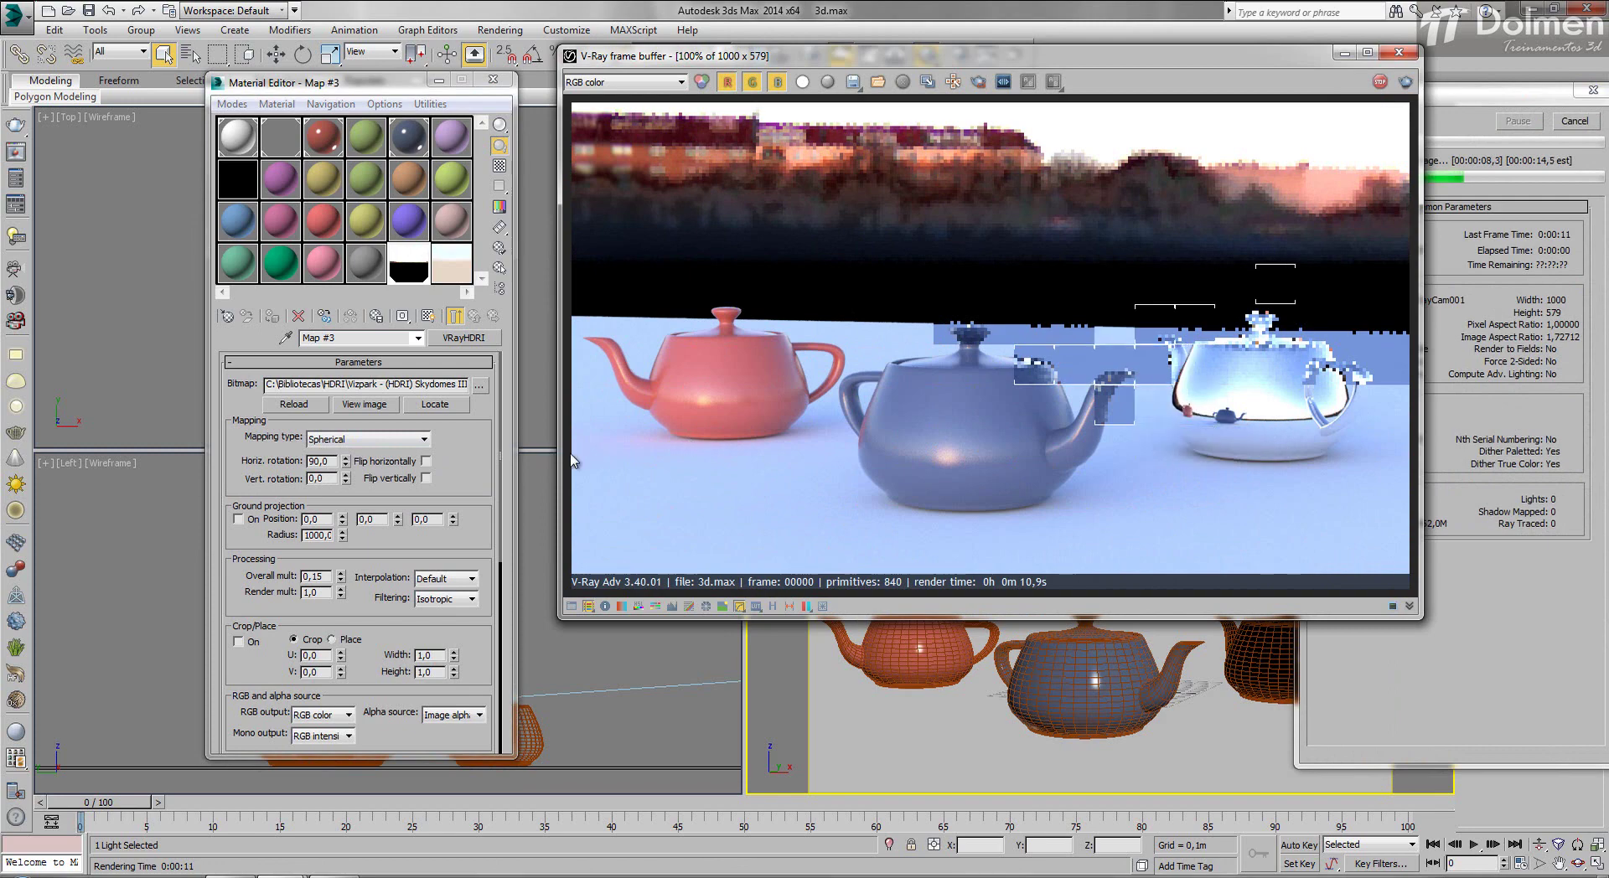
double_click(331, 461)
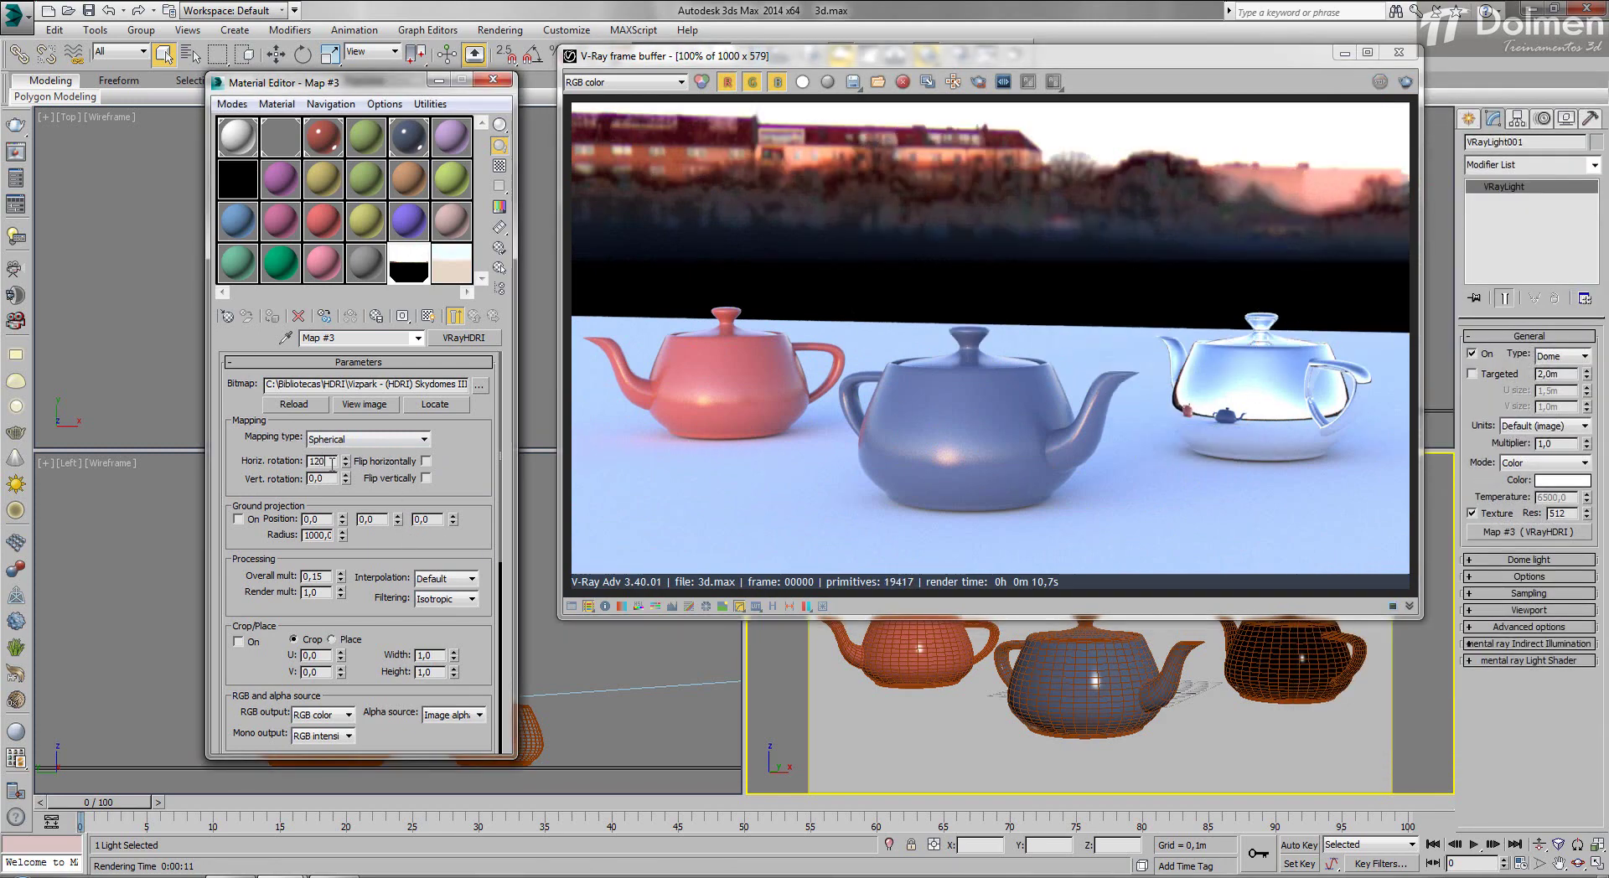
left_click(1407, 83)
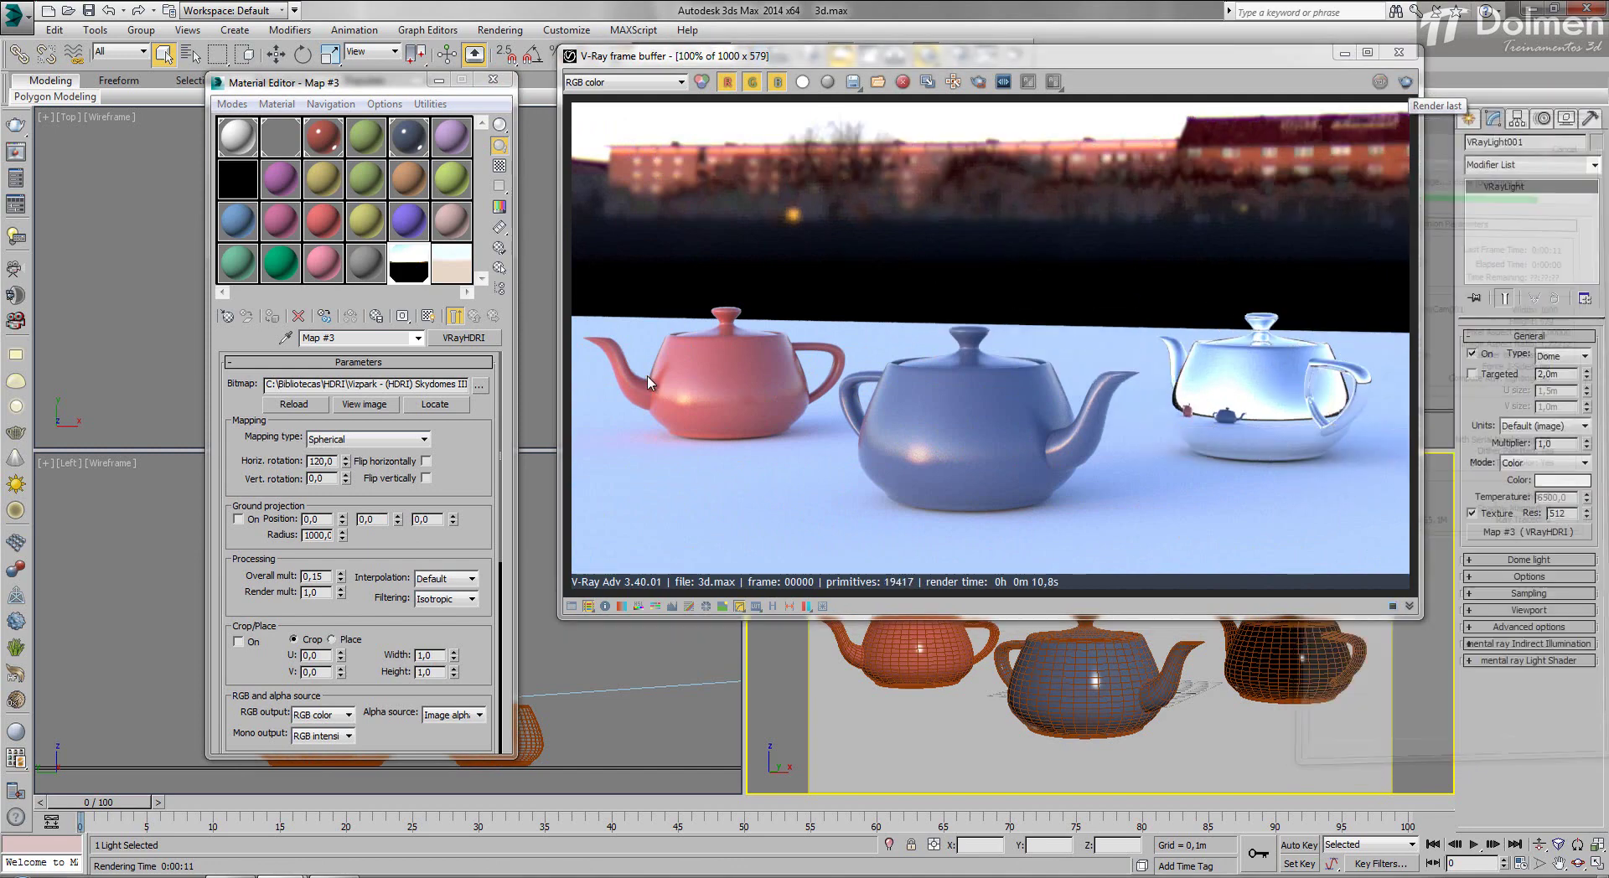
Render the camera view with the VRayHDRI map's horizontal rotation set to 150,0 and again with it set to 180,0
double_click(334, 461)
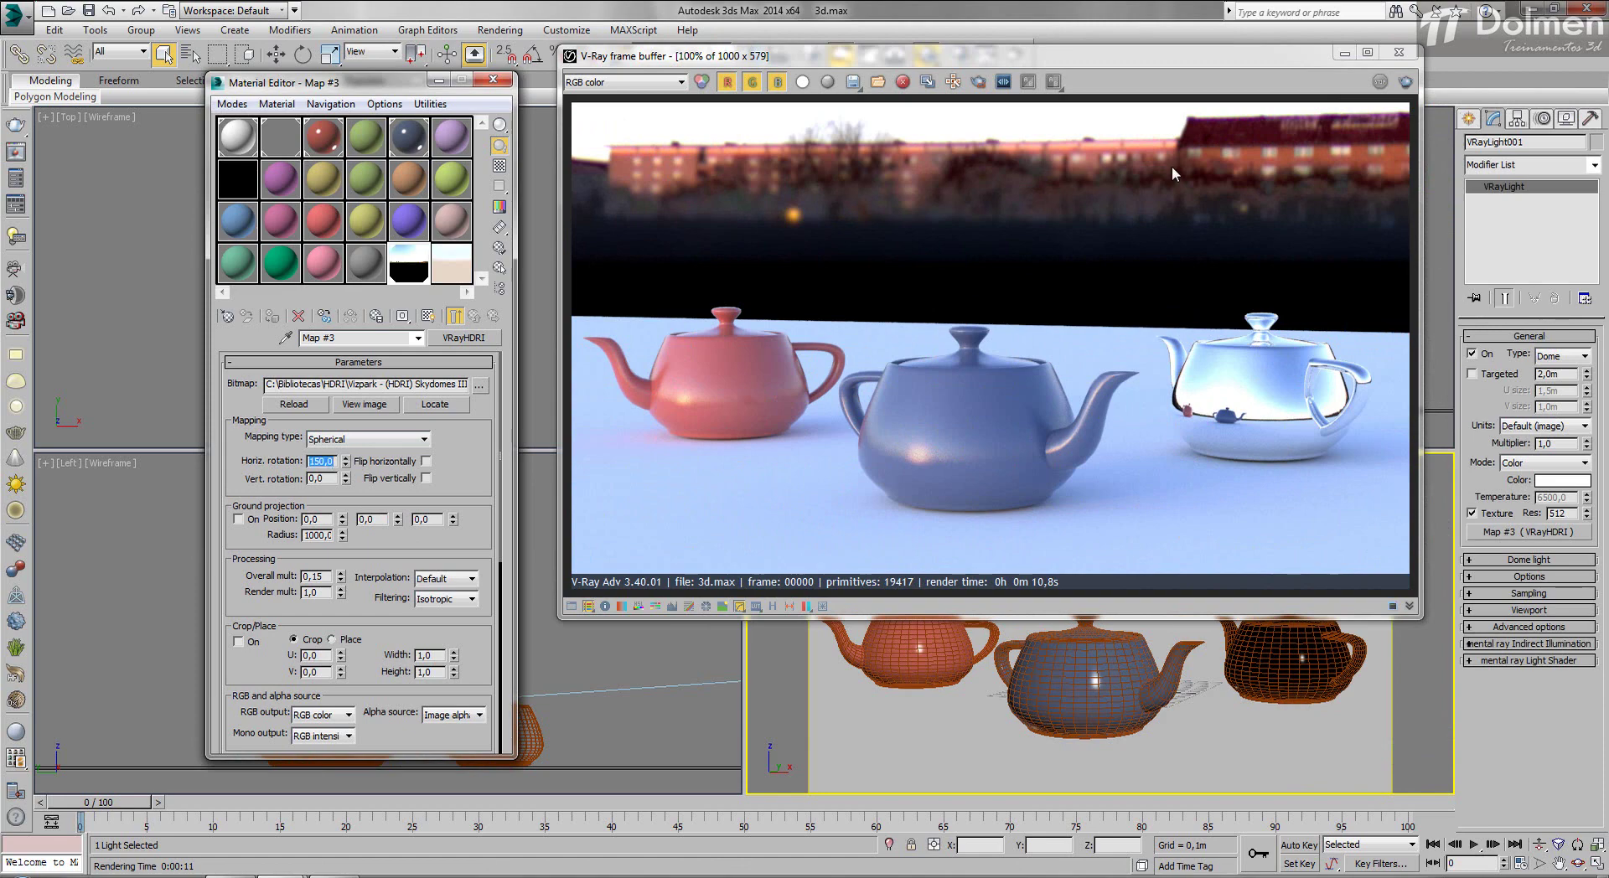
left_click(1407, 83)
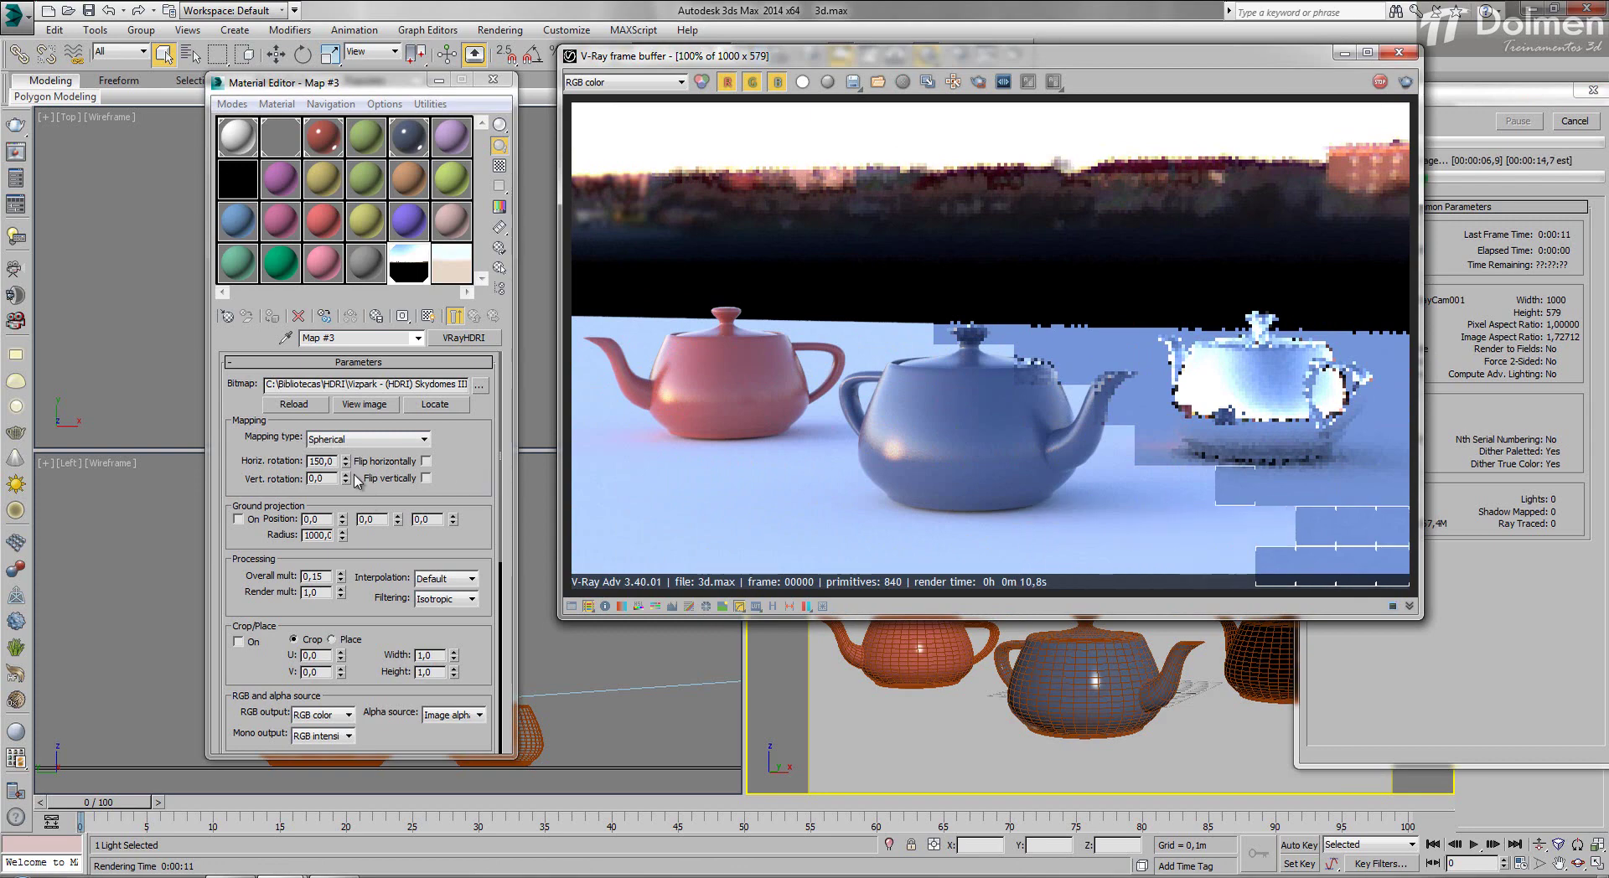
left_click(333, 460)
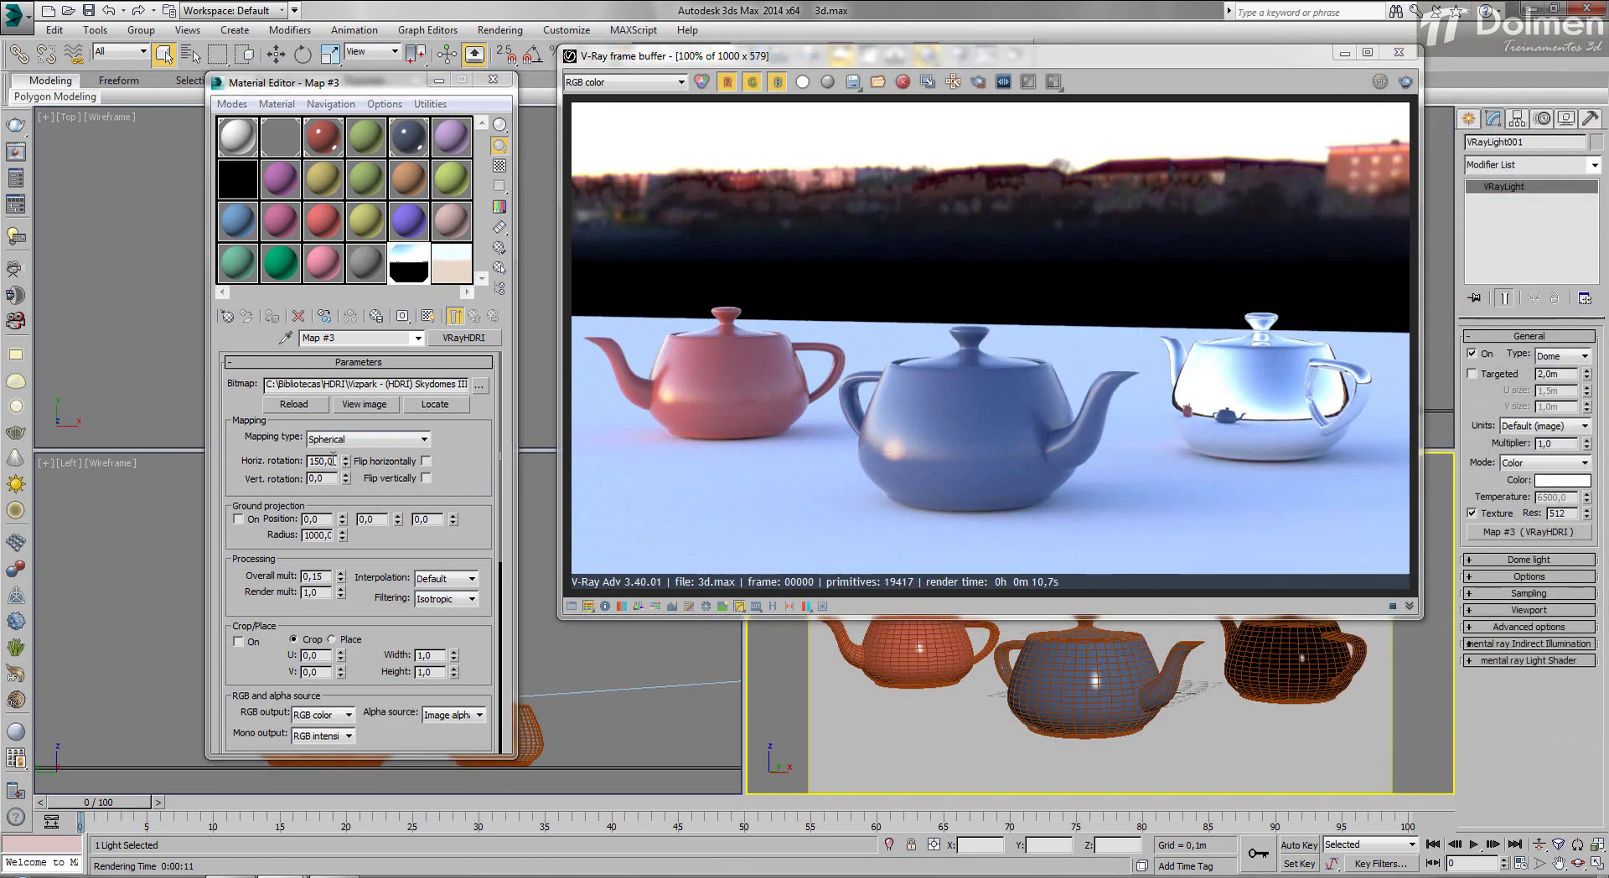
double_click(332, 460)
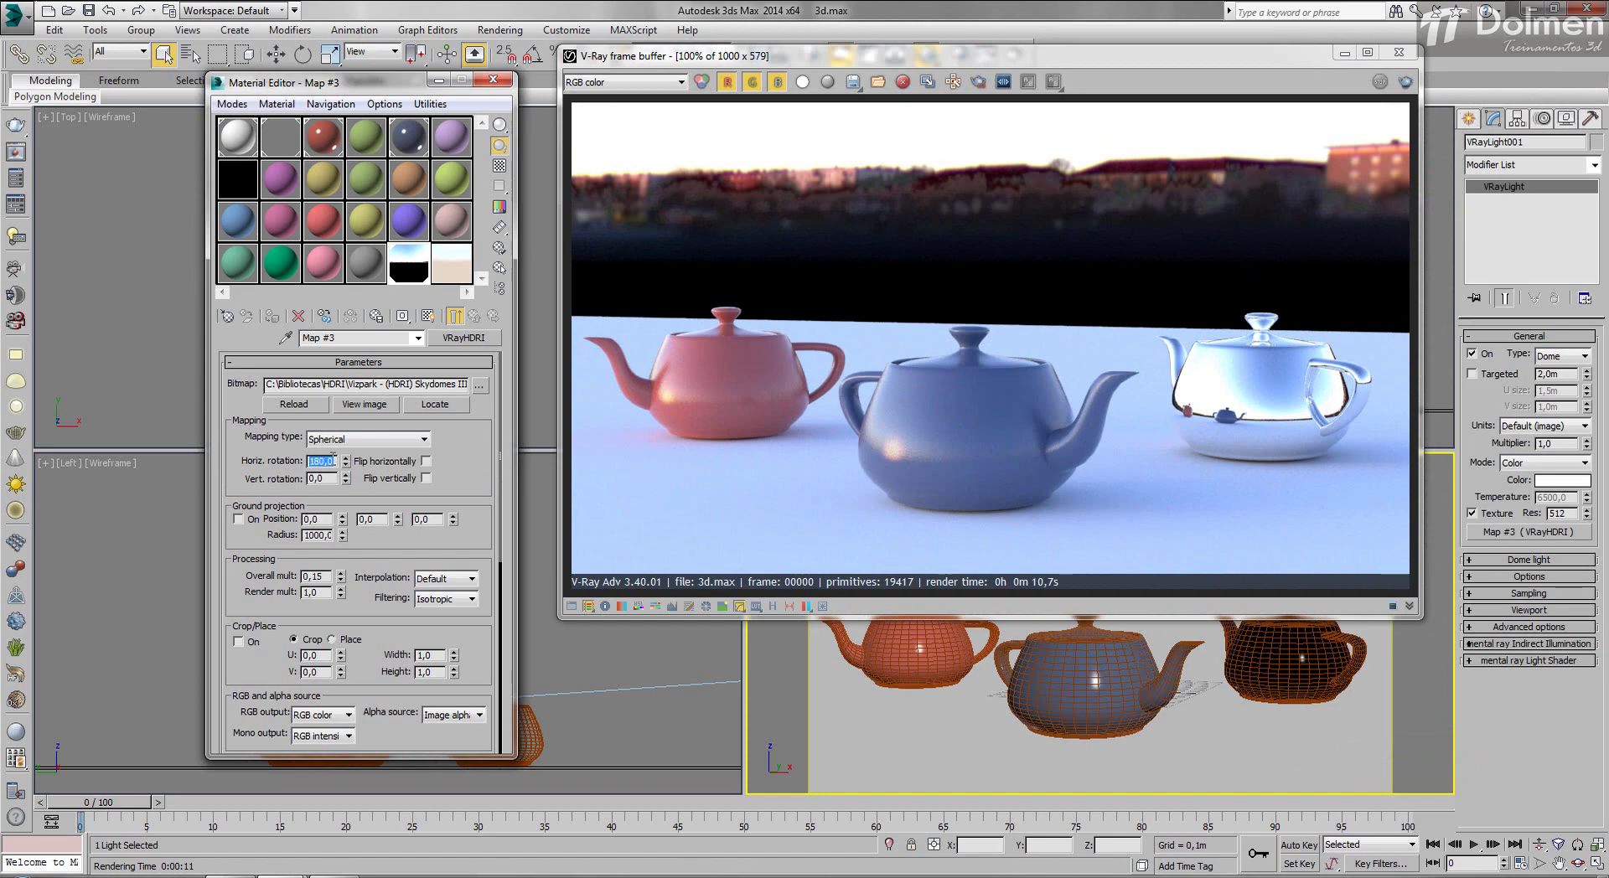
left_click(1406, 82)
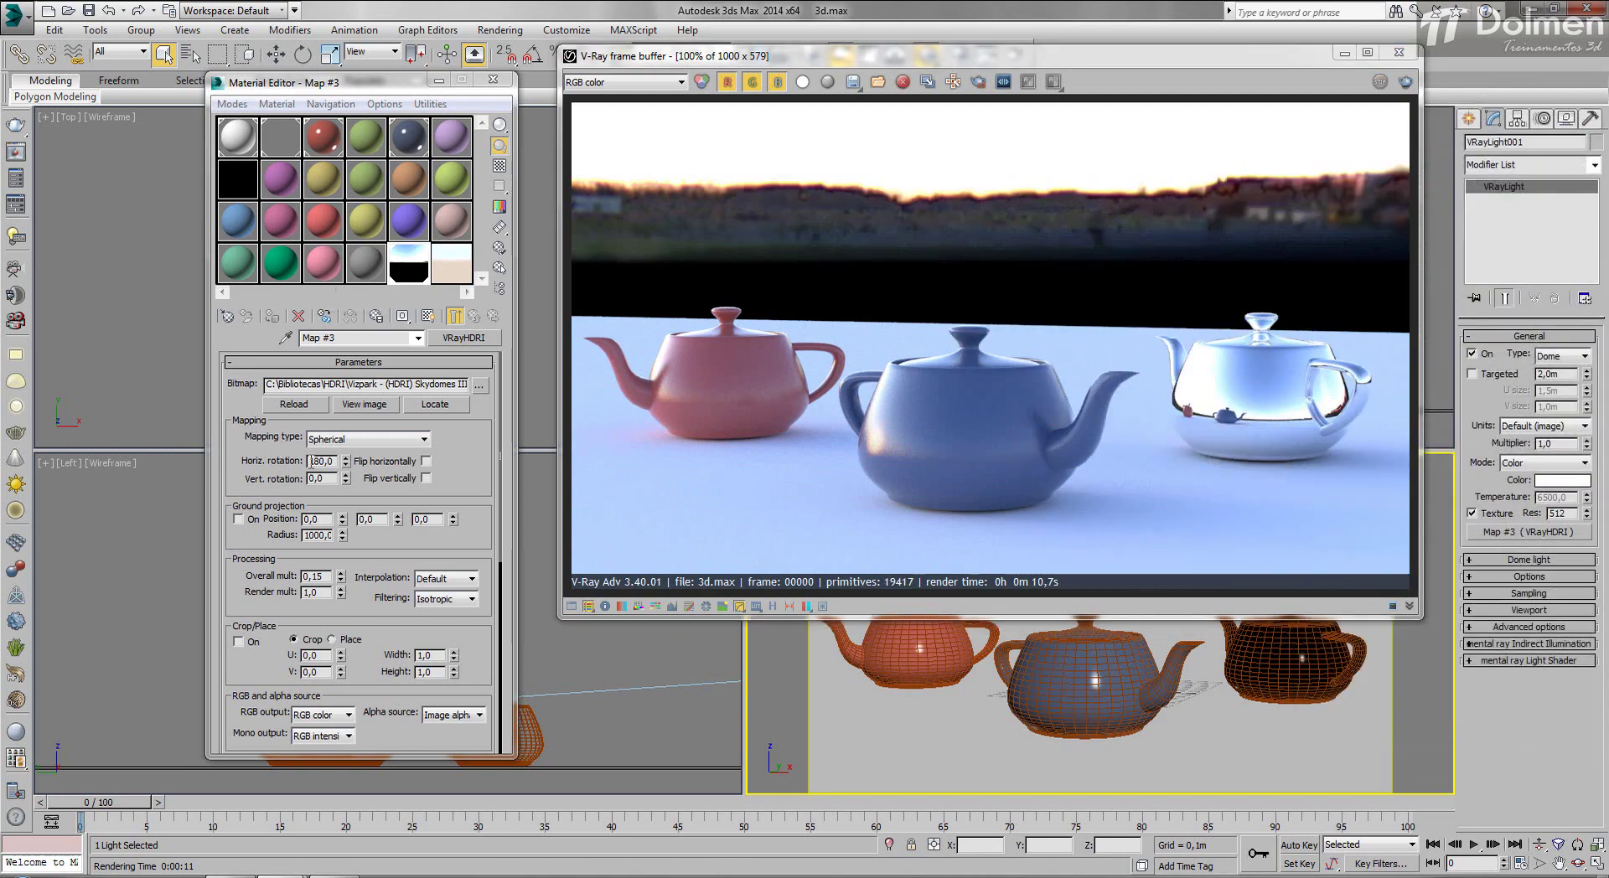
Render the camera view with the VRayHDRI map's horizontal rotation set to 210,0 and again with it set to 240,0
double_click(326, 461)
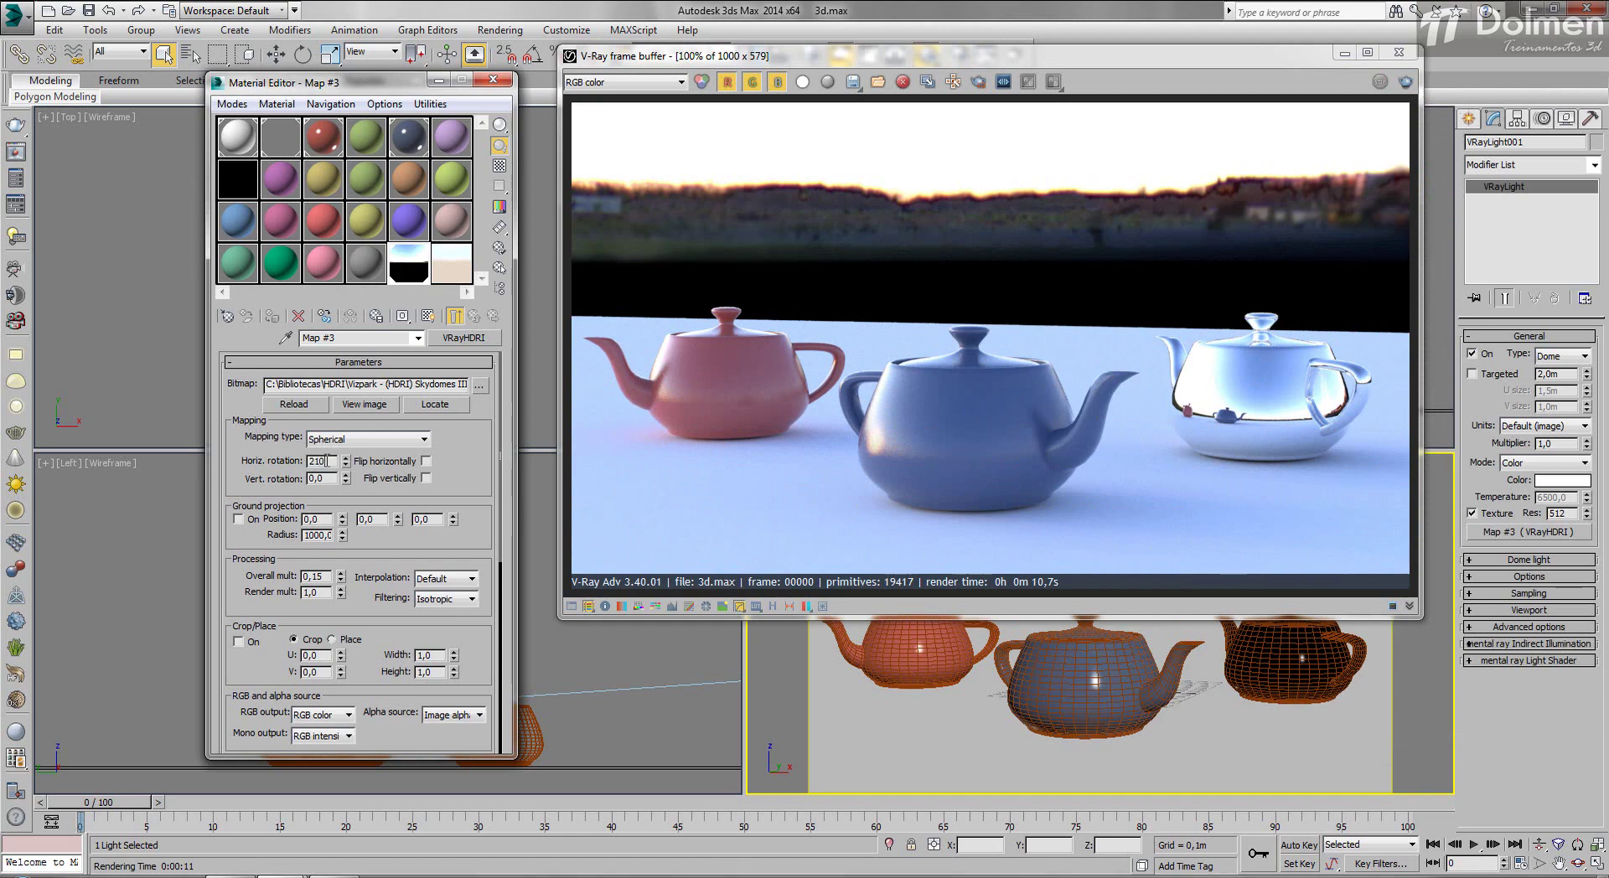
left_click(1405, 82)
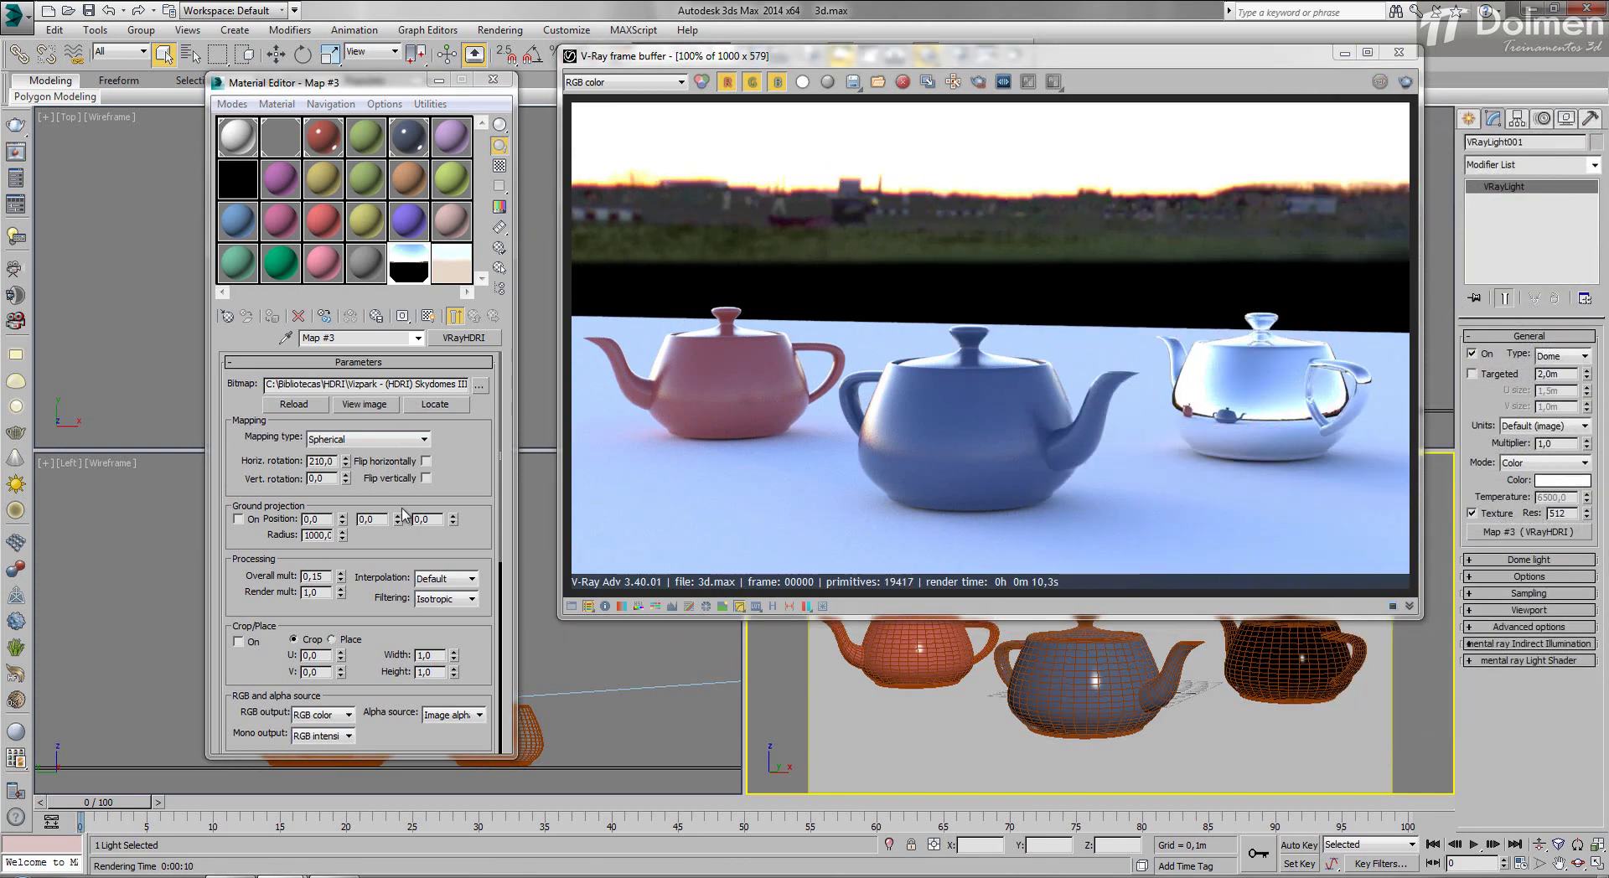
left_click(323, 461)
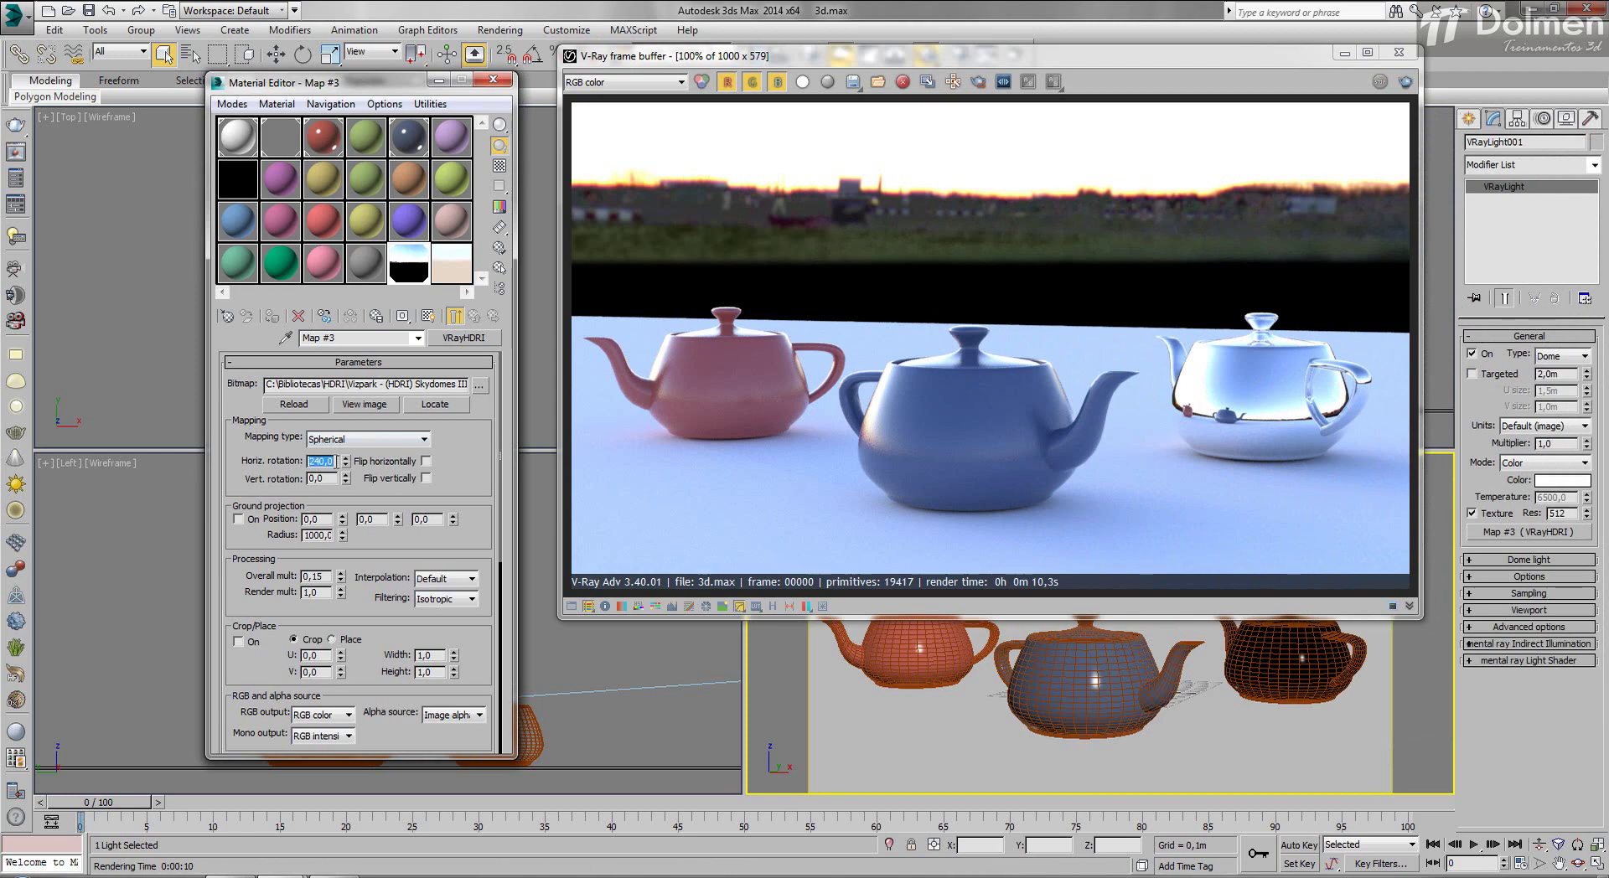
left_click(1407, 80)
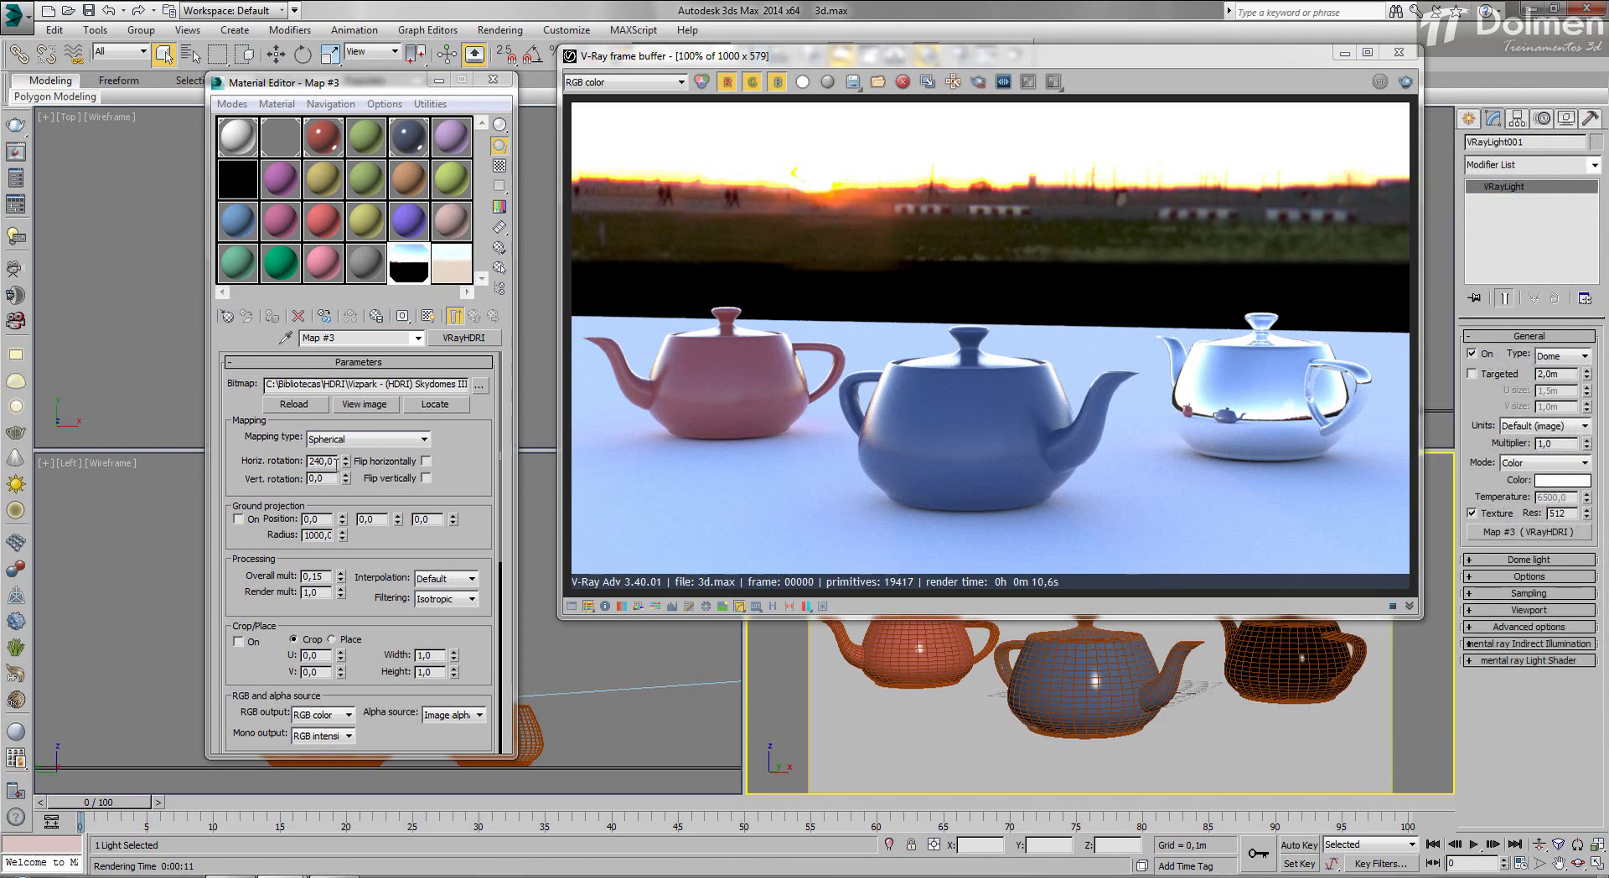
Render the camera view with the VRayHDRI map's horizontal rotation set to 270,0 and again with it set to 300,0
double_click(322, 461)
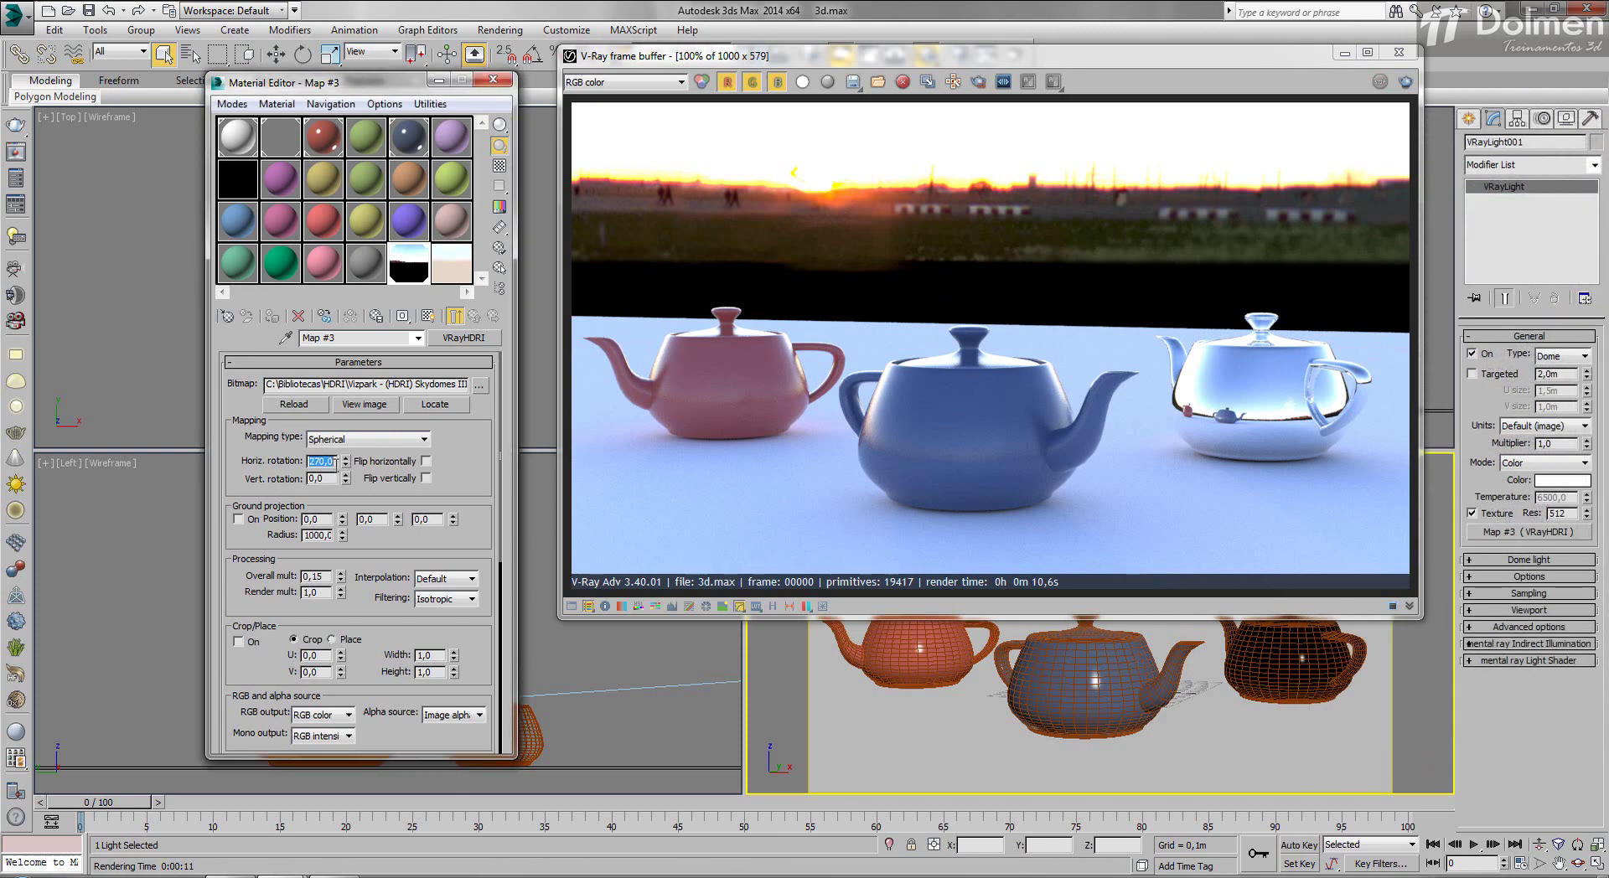
left_click(1405, 83)
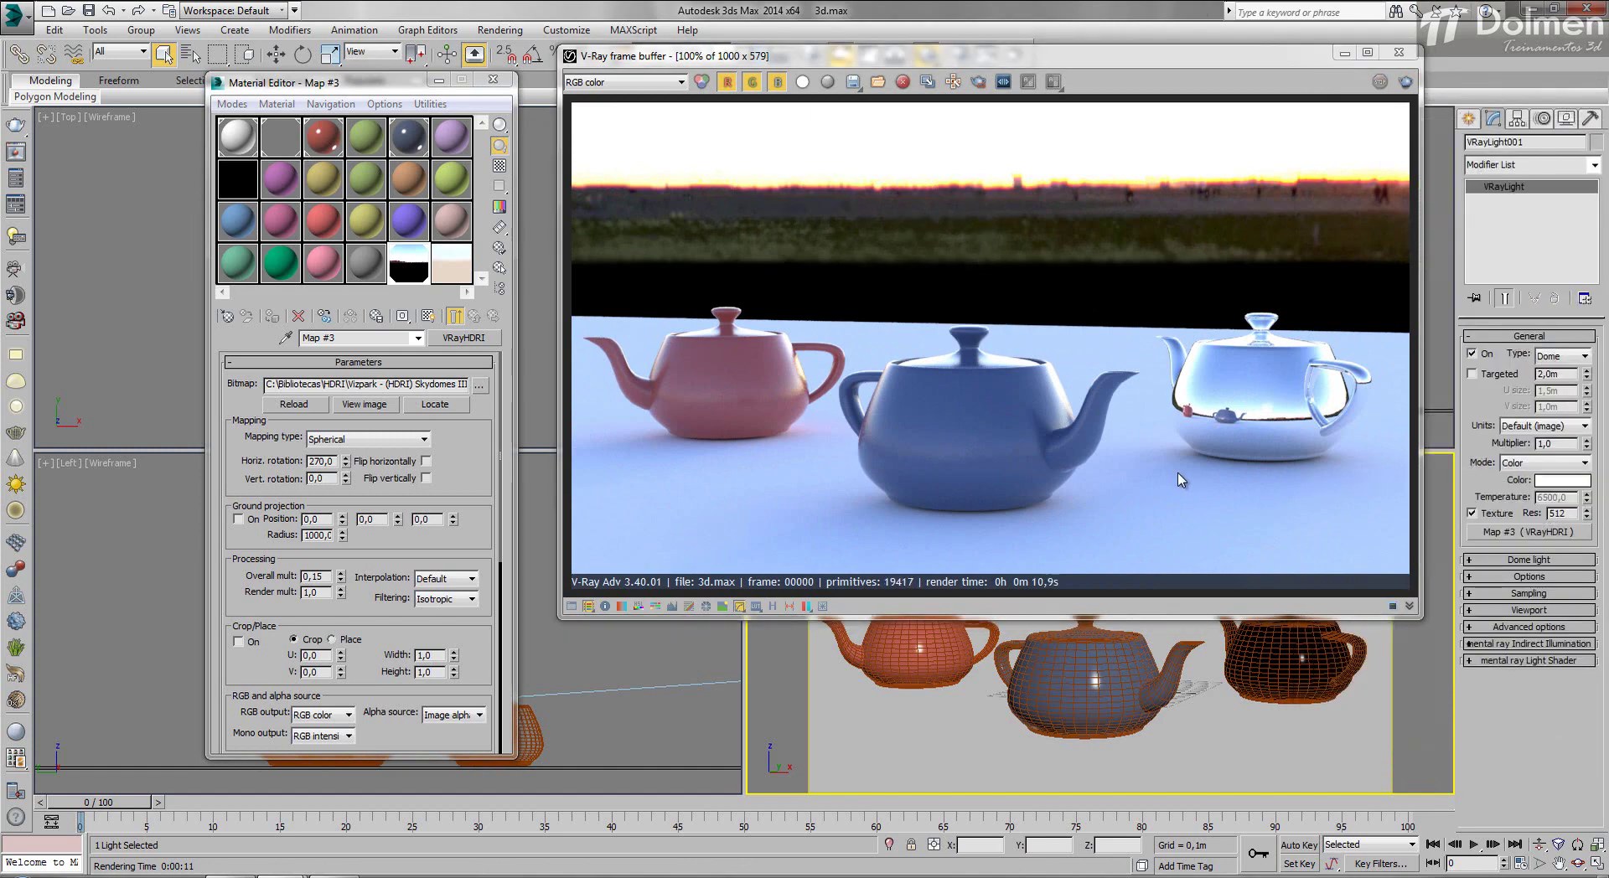
left_click(331, 463)
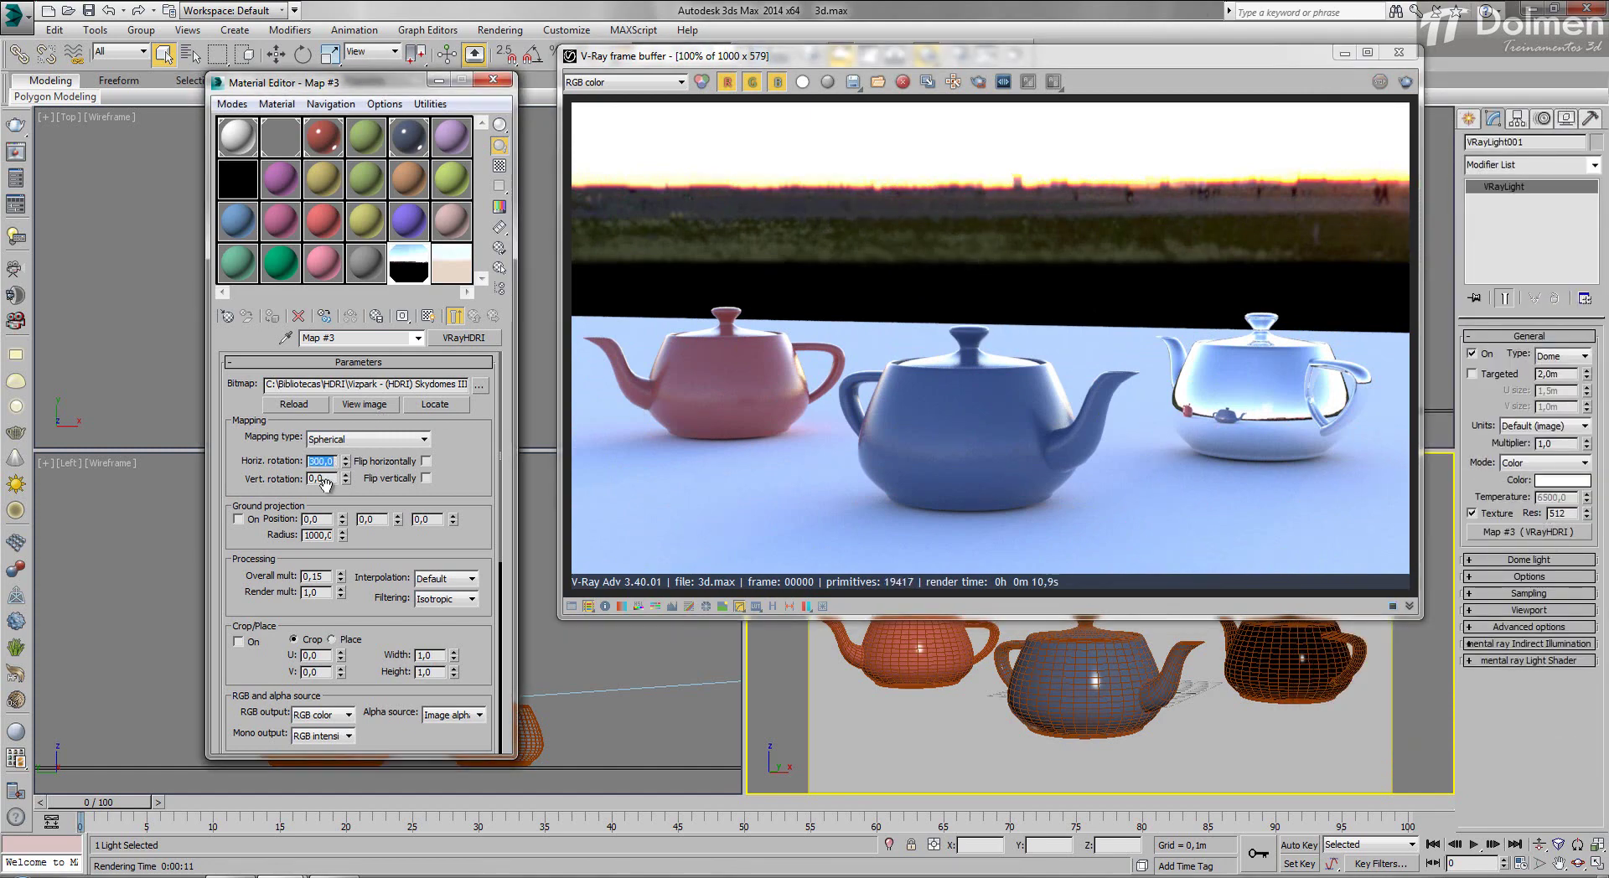
left_click(1405, 82)
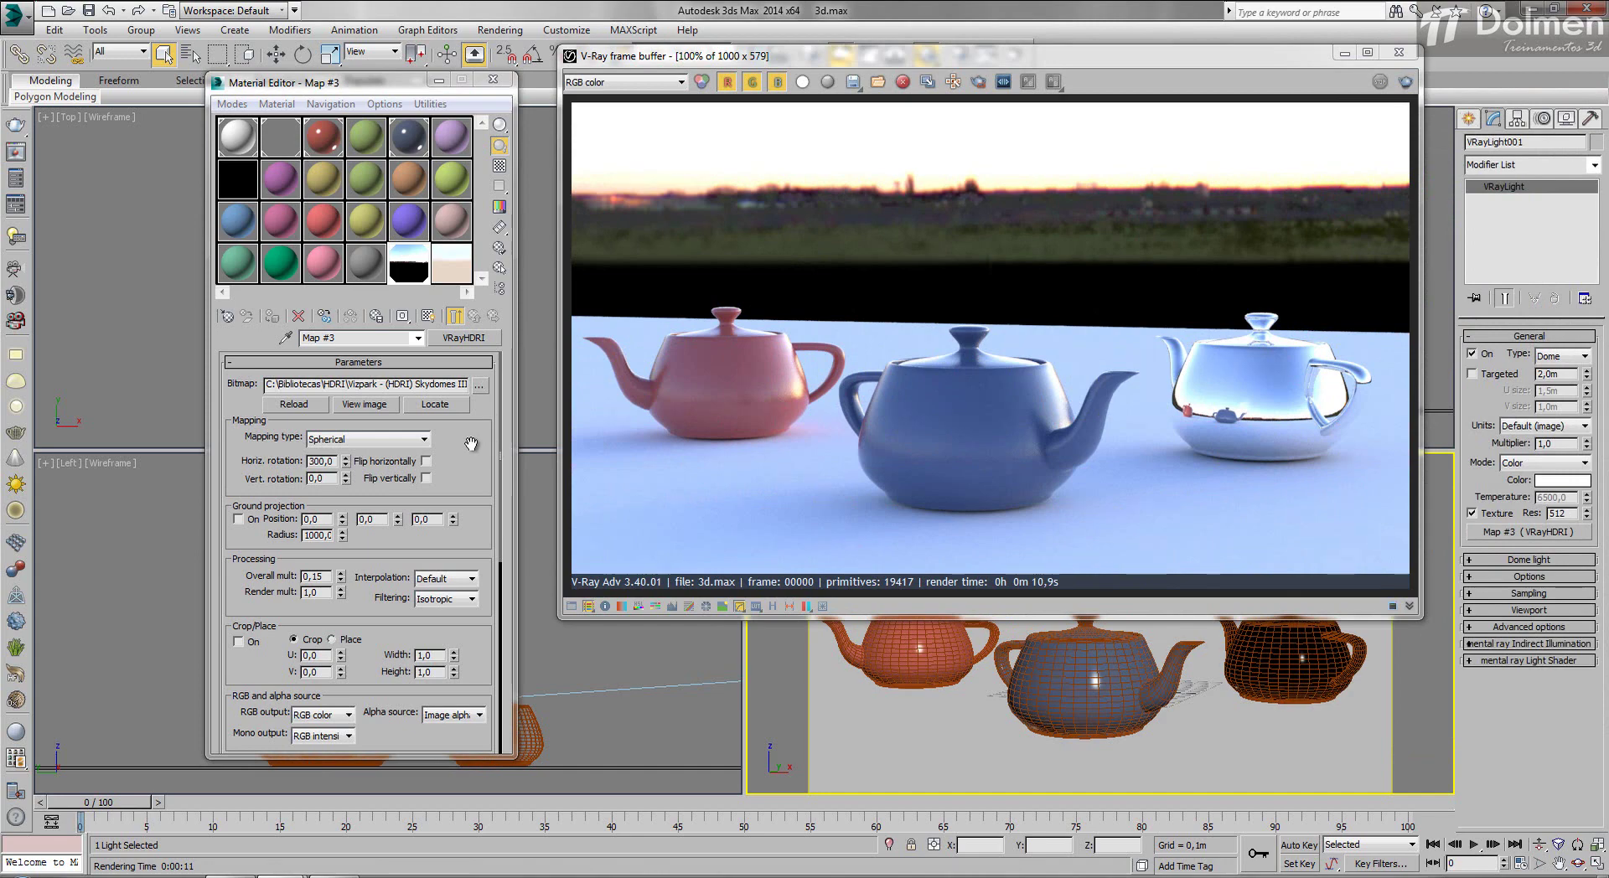
Set the VRayHDRI map's horizontal rotation to 330,0, re-render the camera view and move the frame buffer slightly lower
left_click(335, 461)
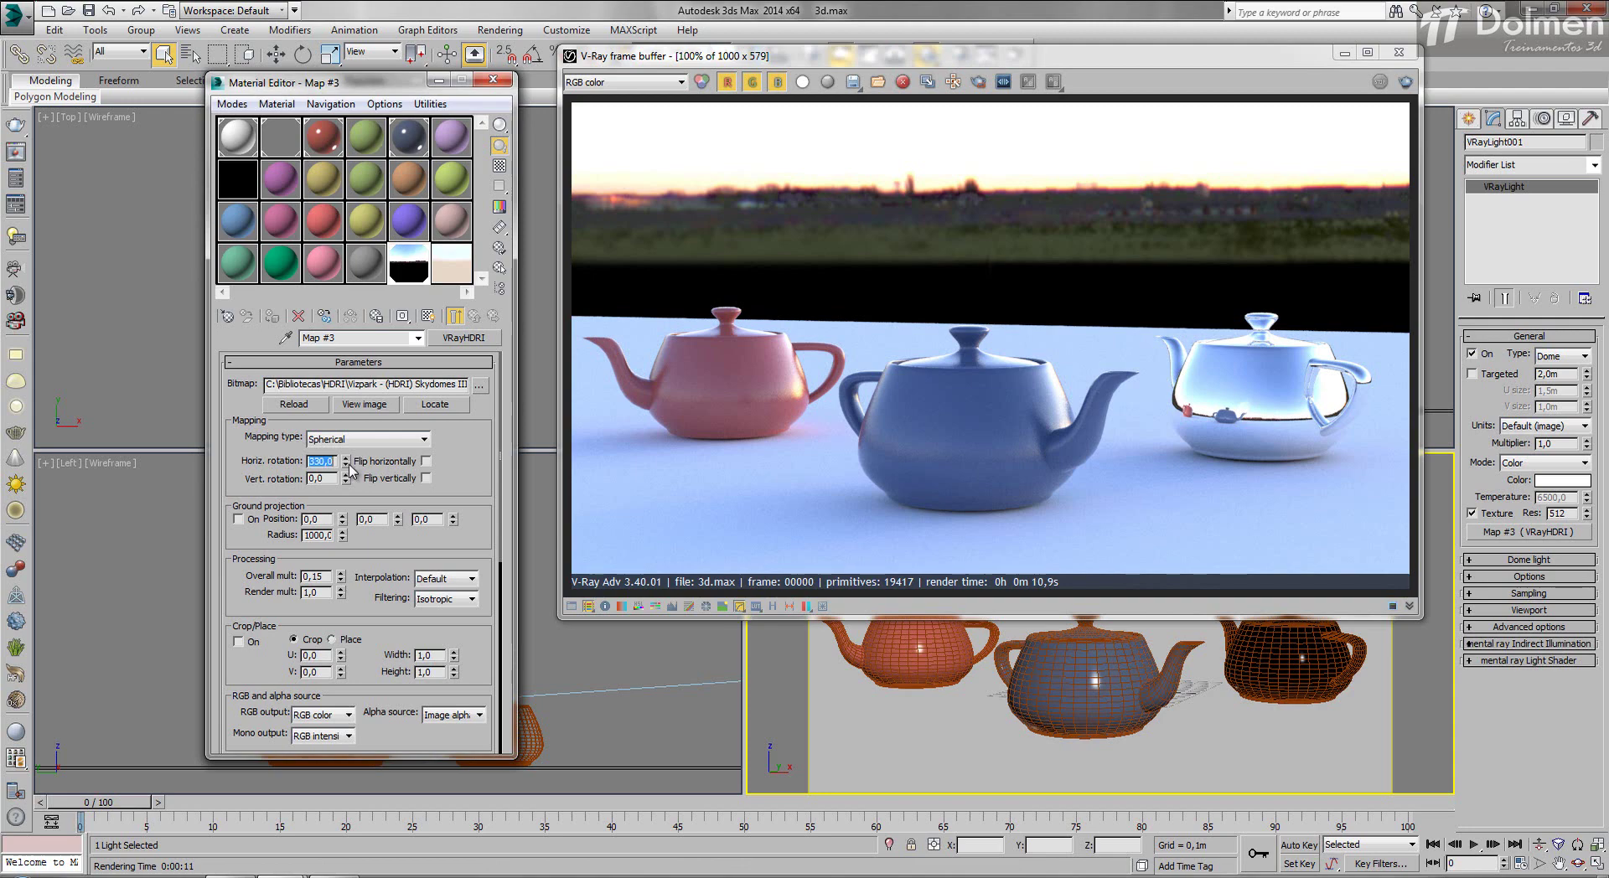
left_click(1406, 81)
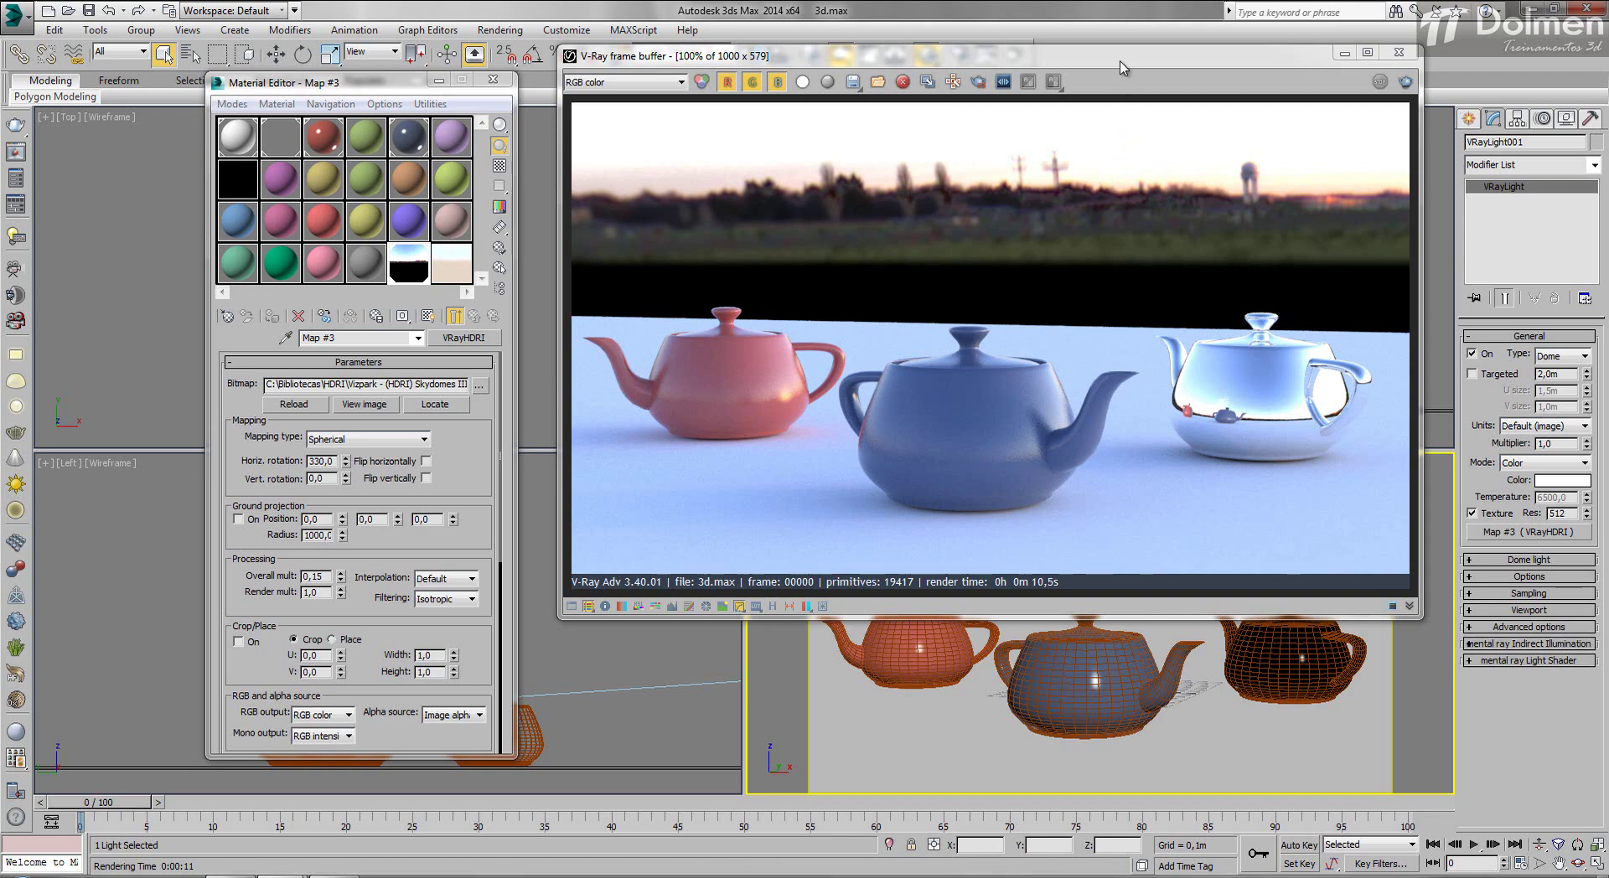
left_click_drag(1119, 67, 1101, 127)
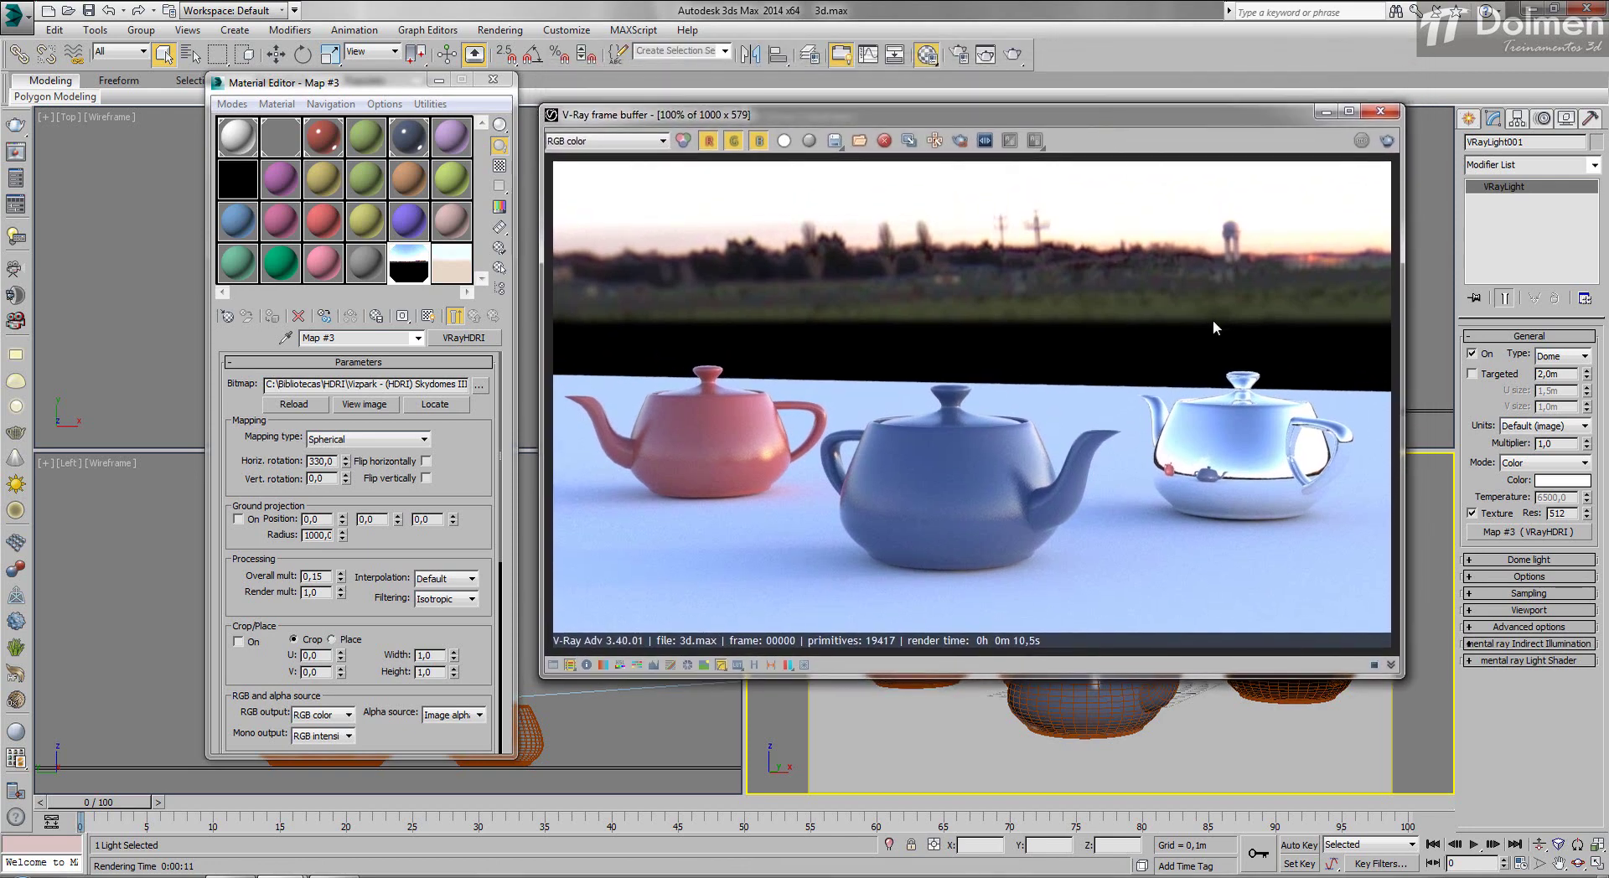